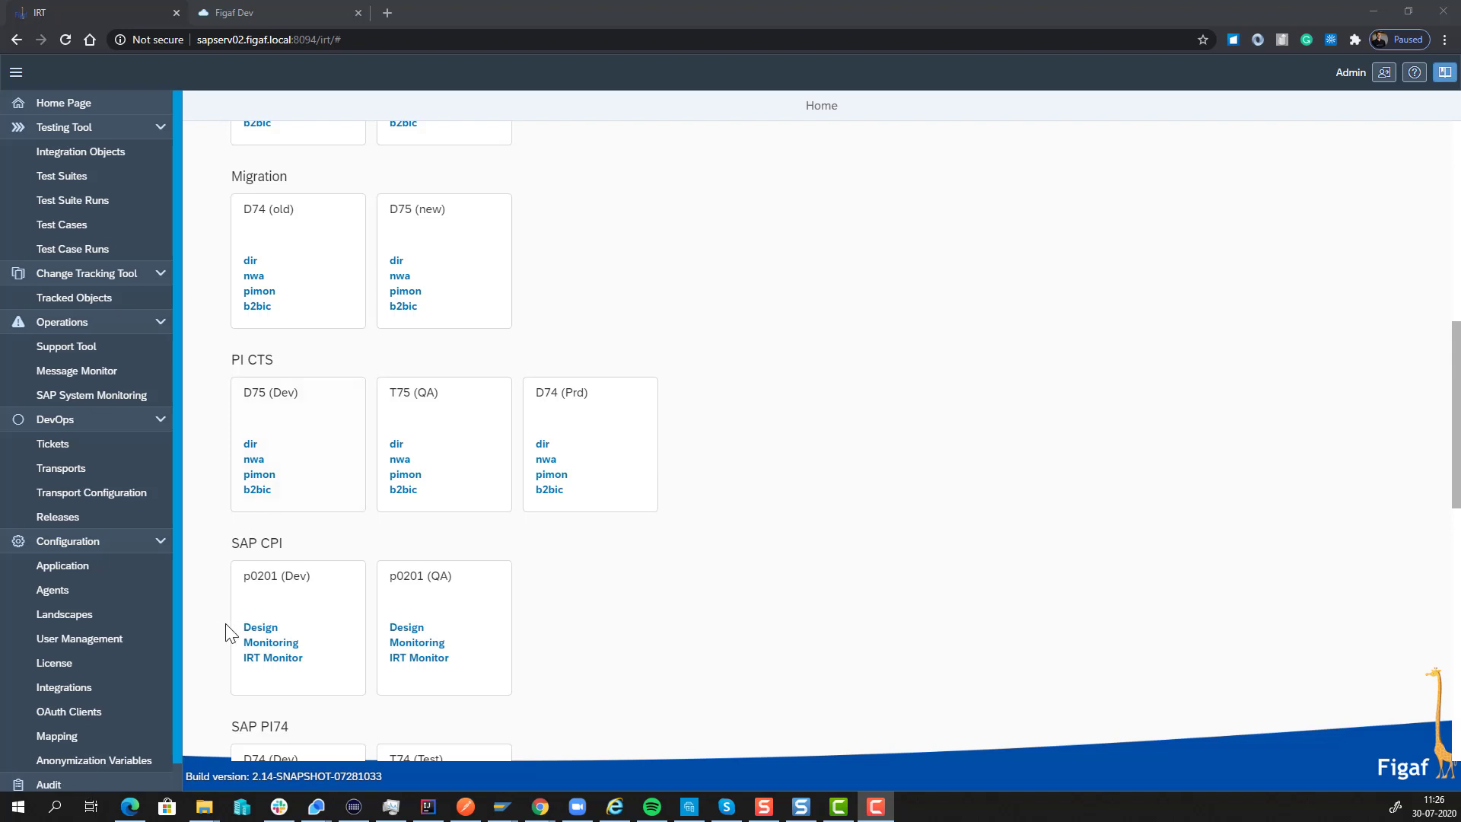
- On the p0201 Dev tenant, open GetCustomersOrder2 from the FasterSAPCPI package's artifacts
click(266, 629)
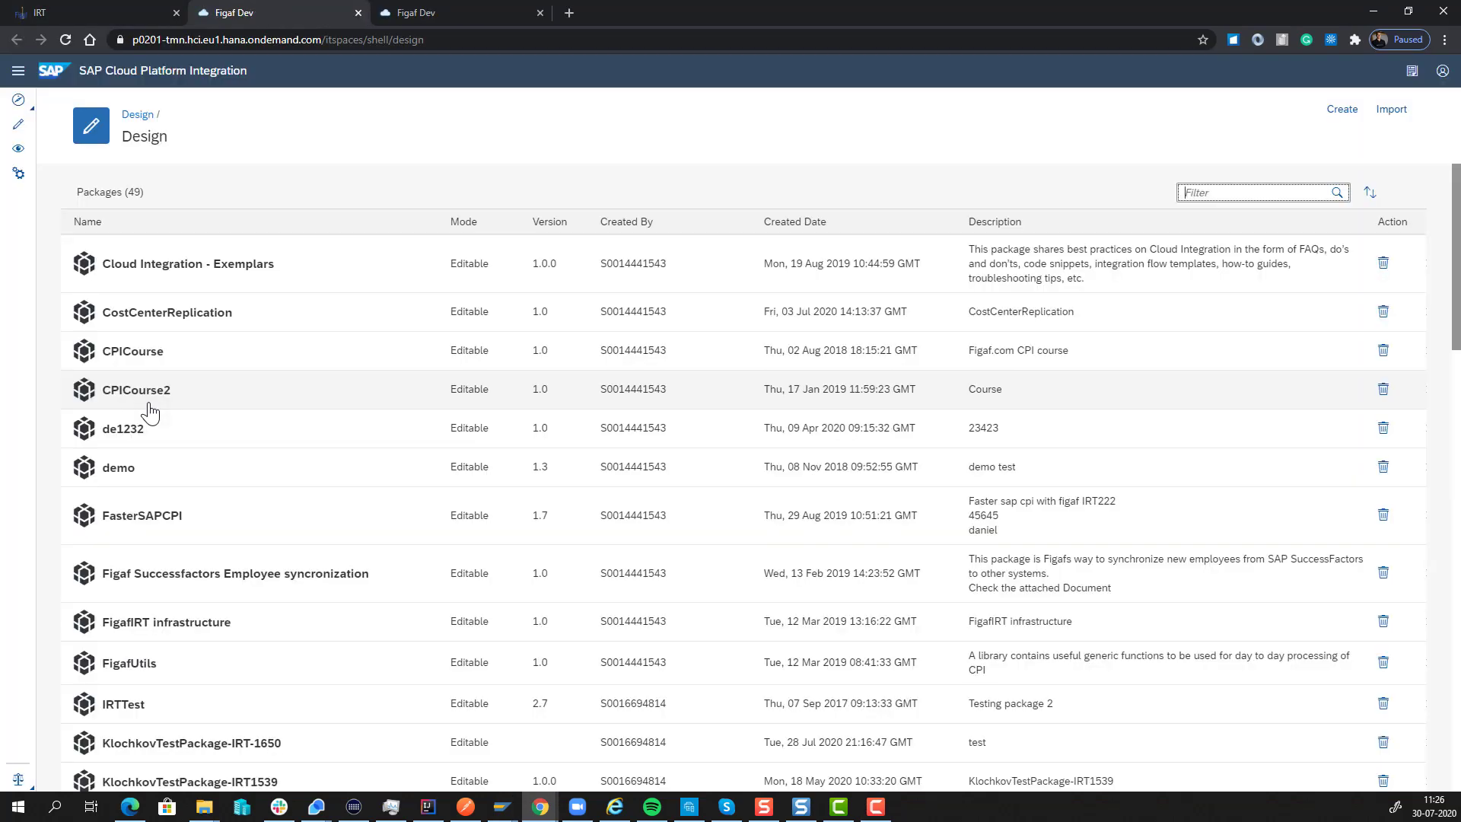
click(134, 524)
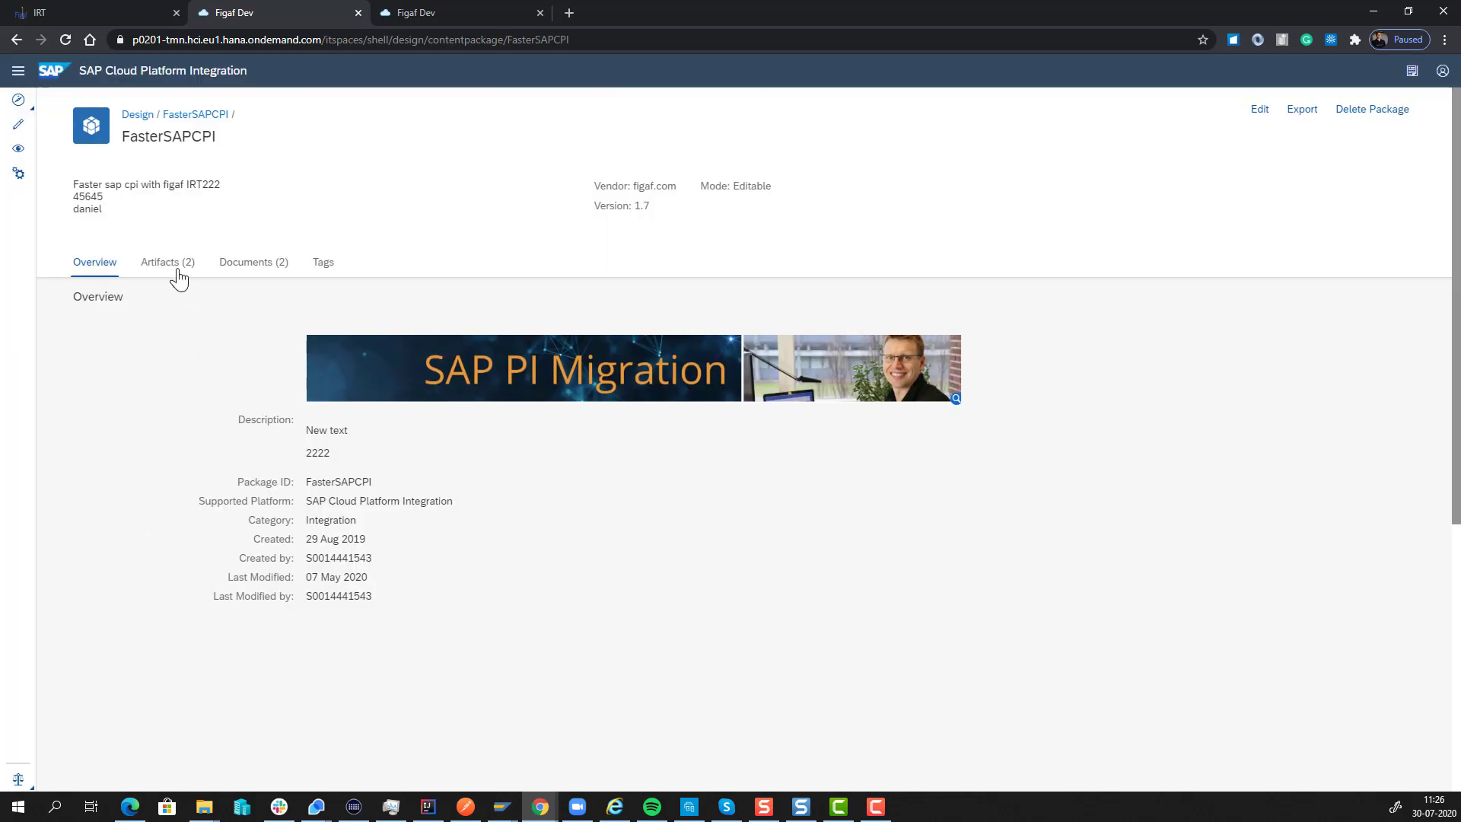
click(176, 276)
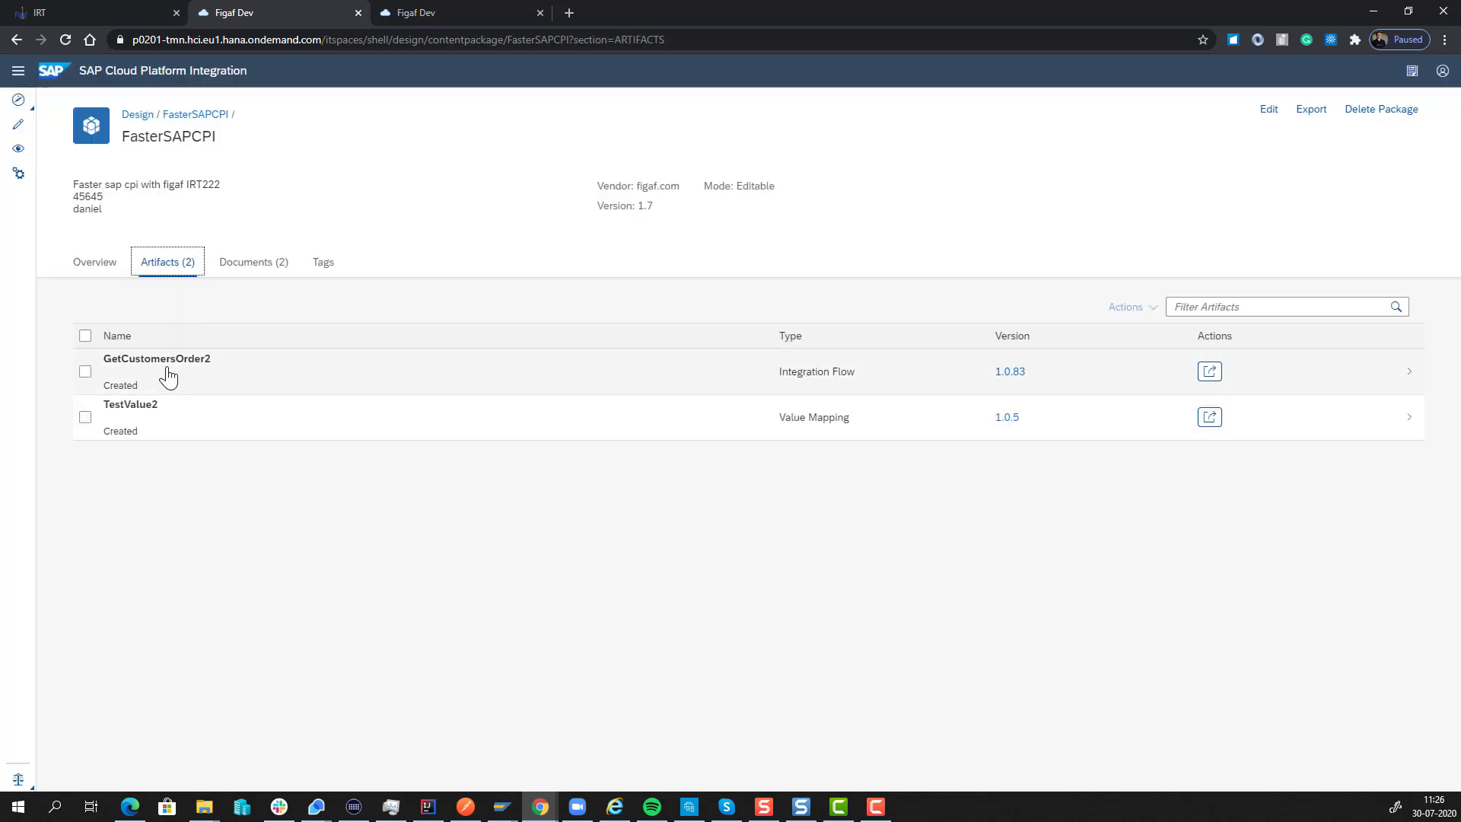
click(168, 373)
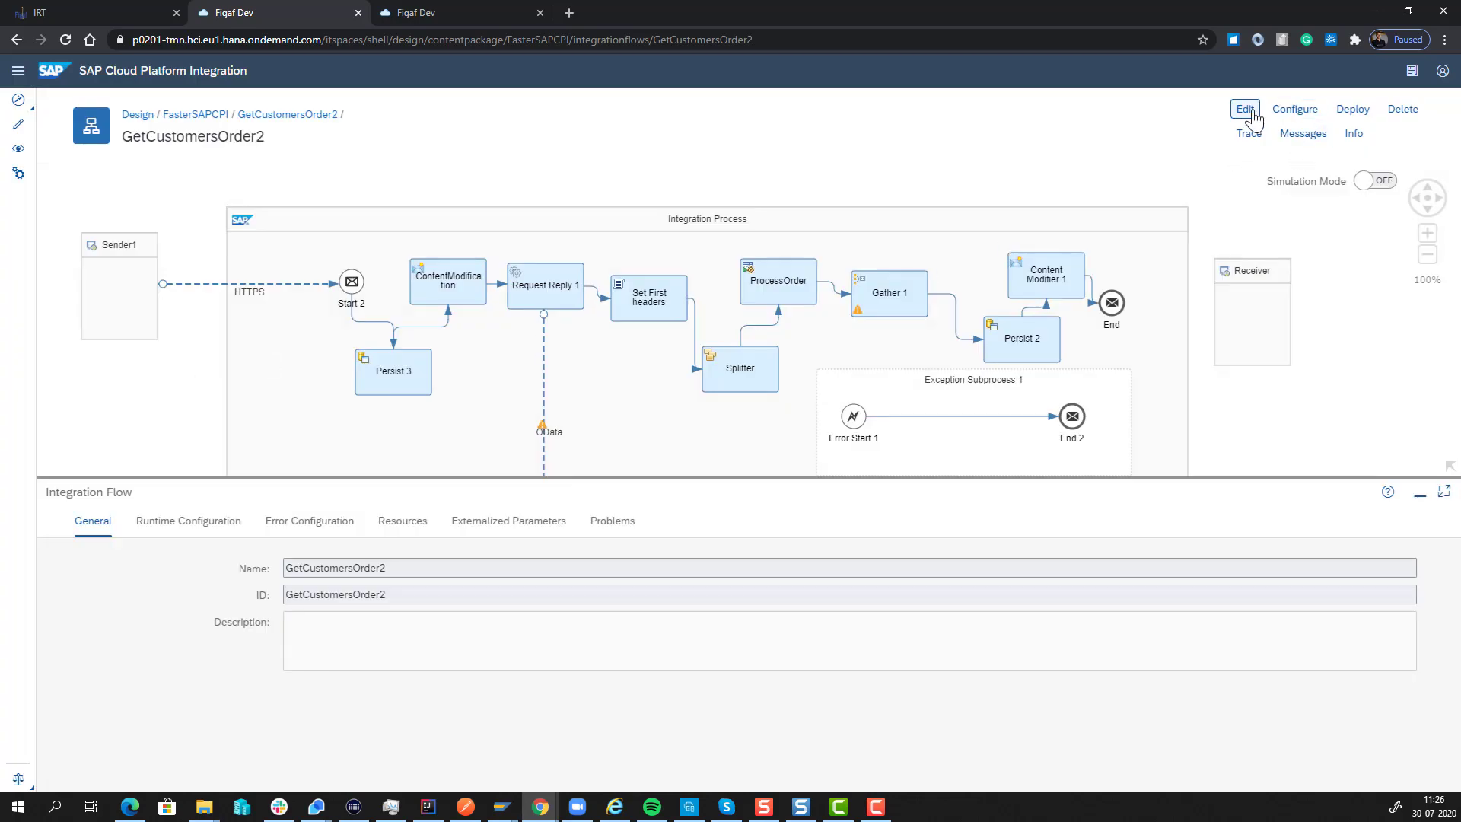
- Change Content Modifier 1's goodvalue2 exchange property from dewew3 to devops and save as version
click(1246, 110)
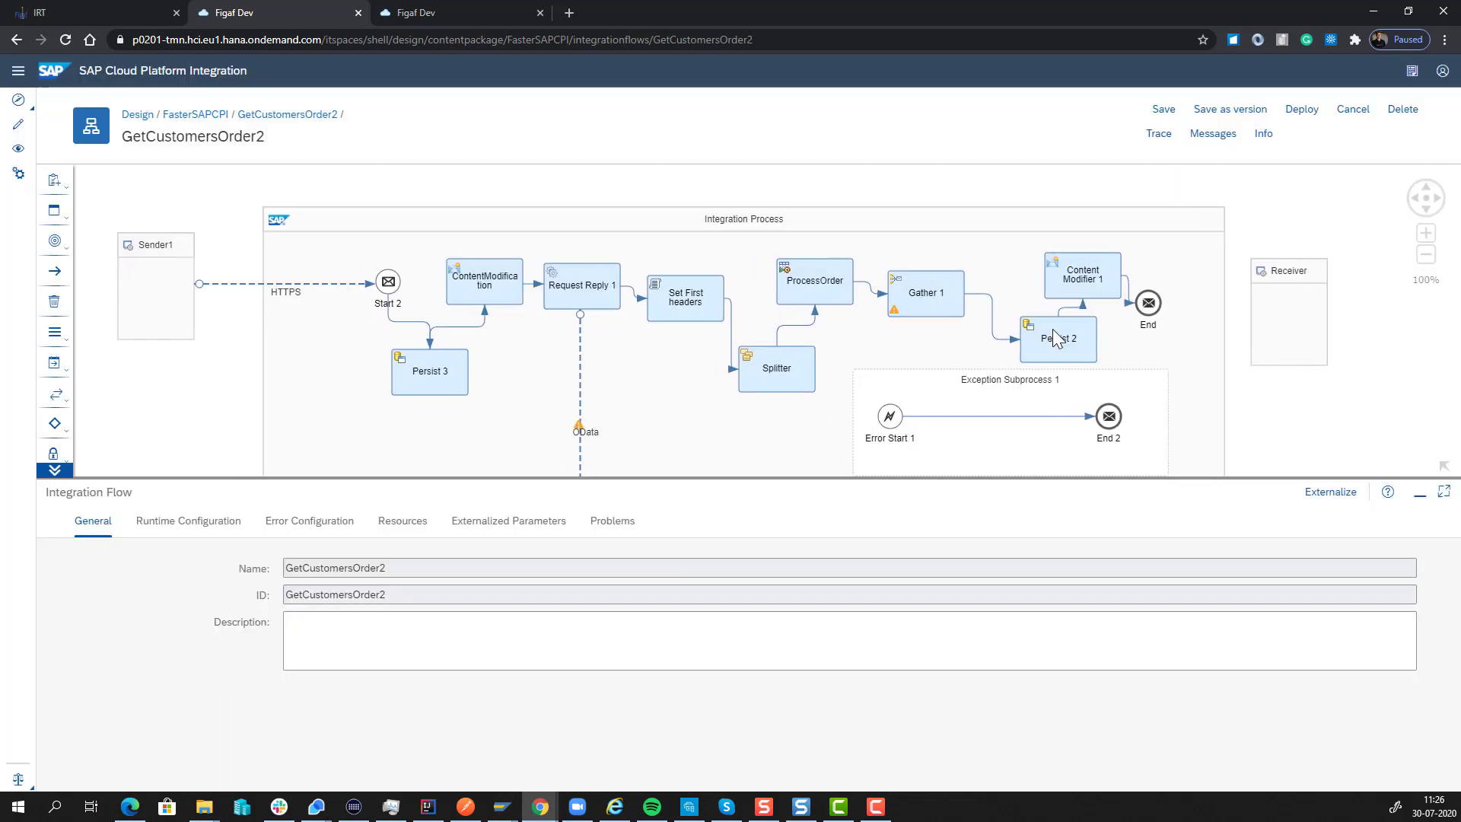
click(1075, 279)
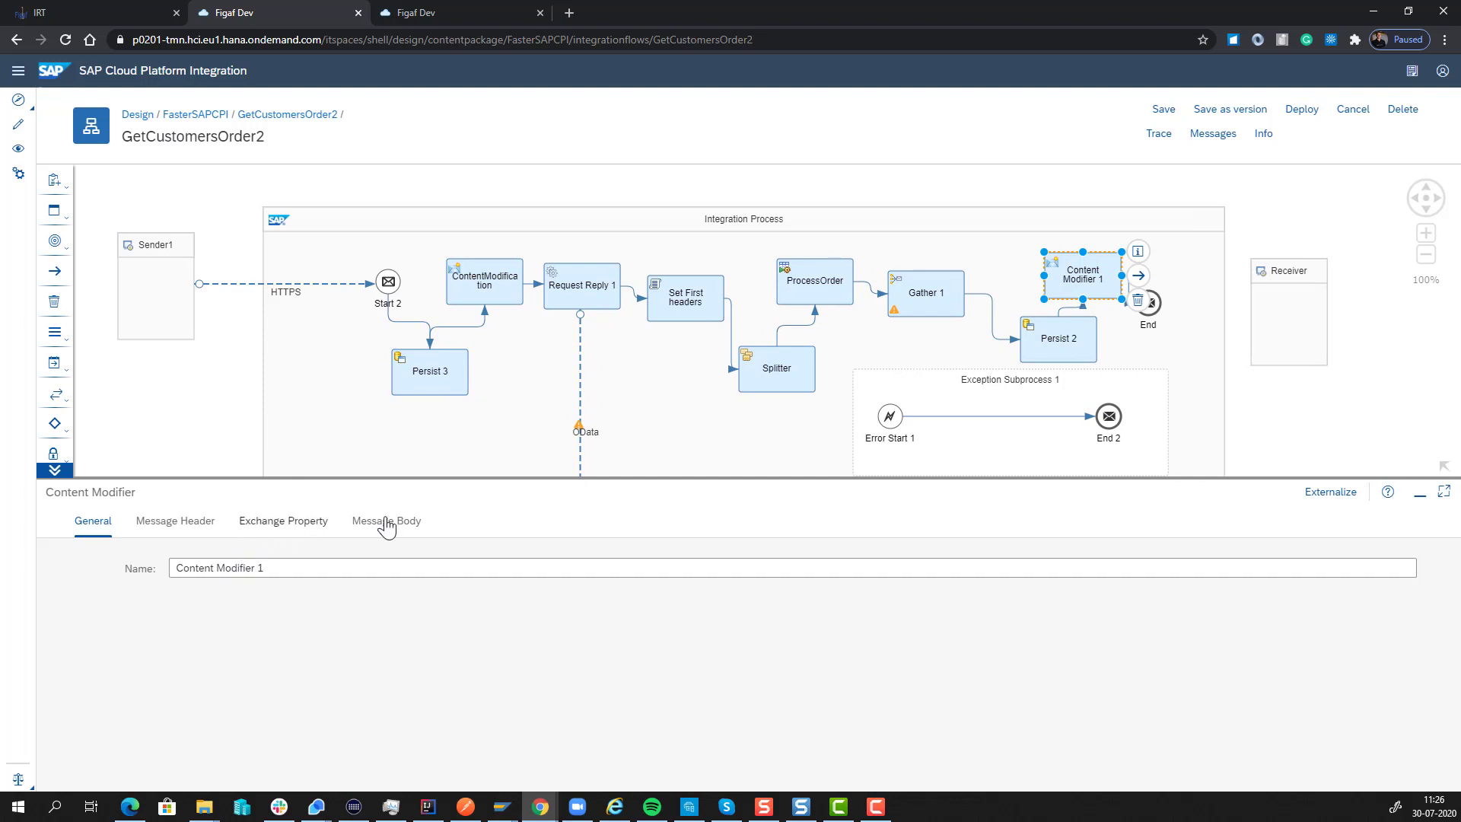
click(387, 523)
click(284, 524)
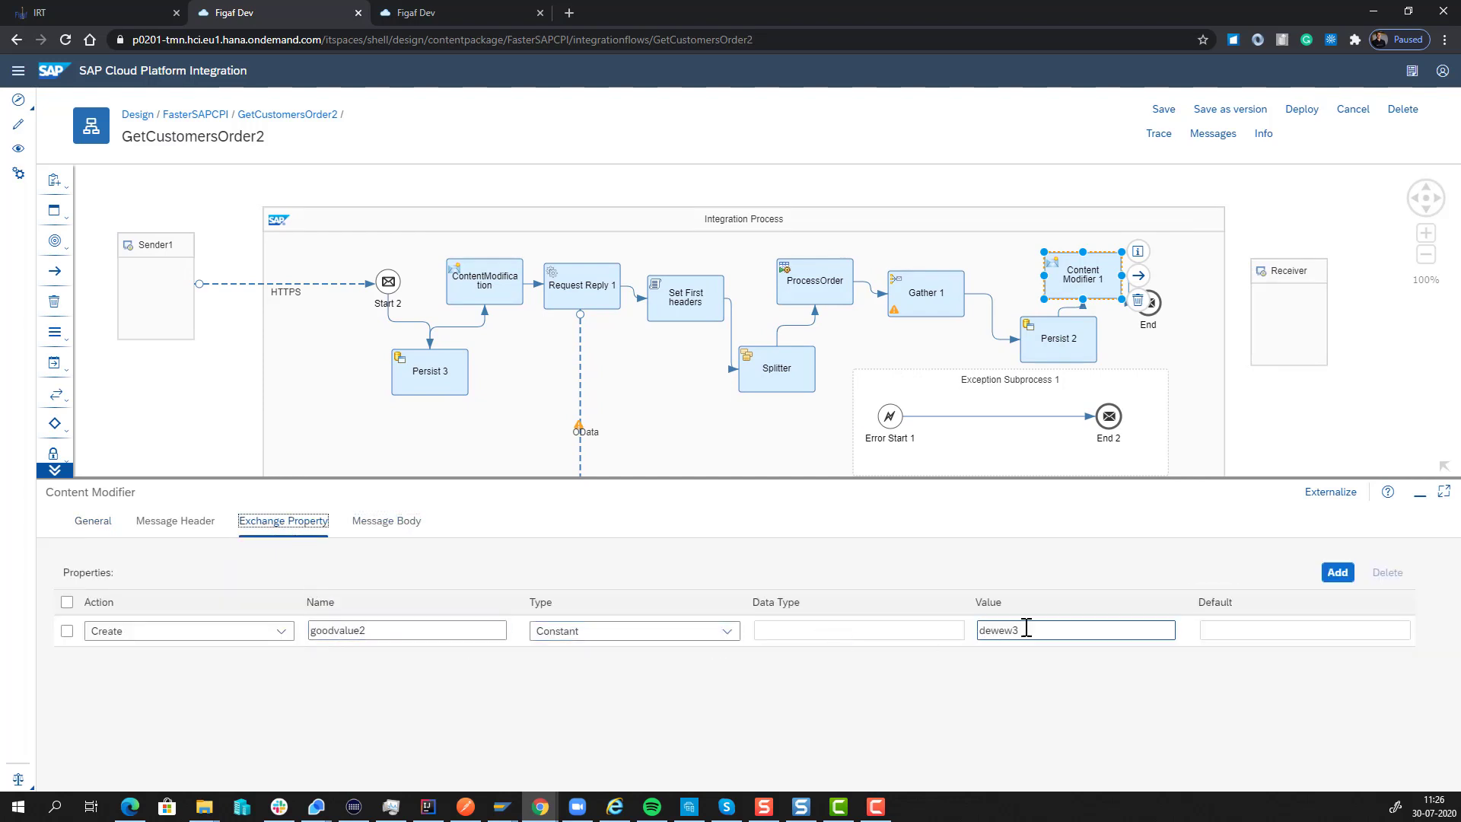
drag(1027, 628, 927, 643)
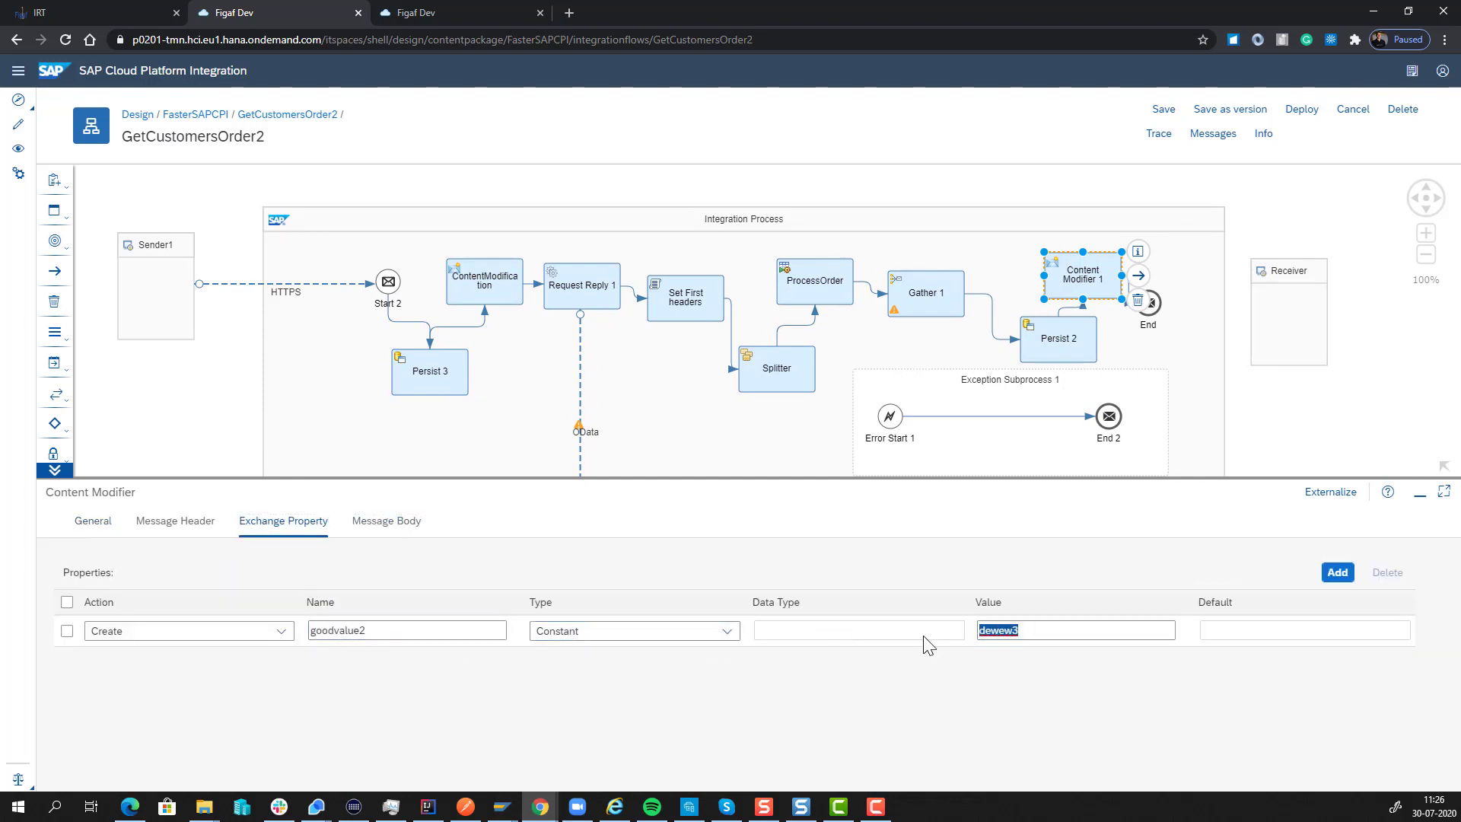
text(devops)
click(1261, 112)
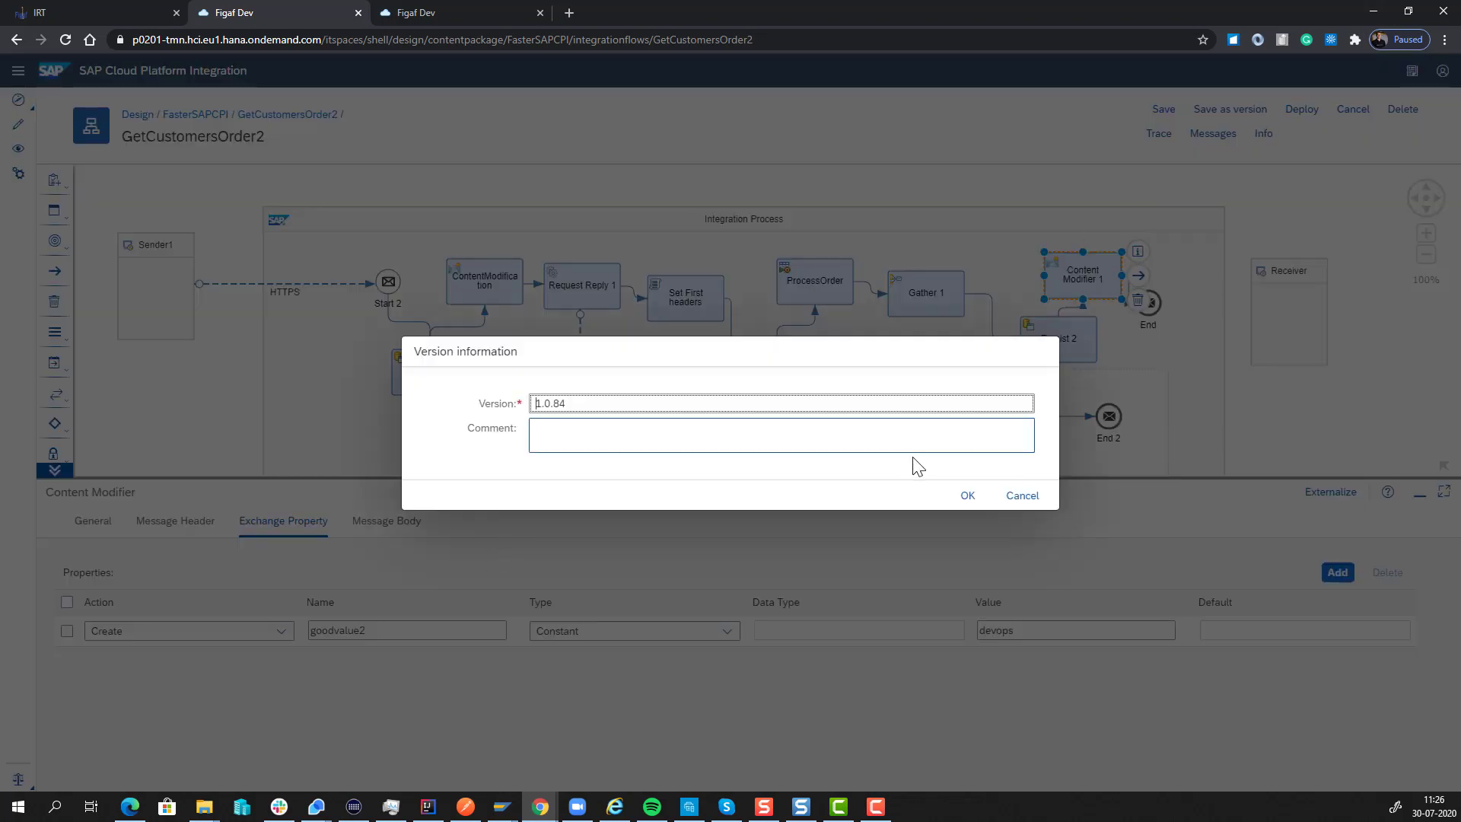
- Save GetCustomersOrder2 as version 1.0.84 and deploy it
click(968, 496)
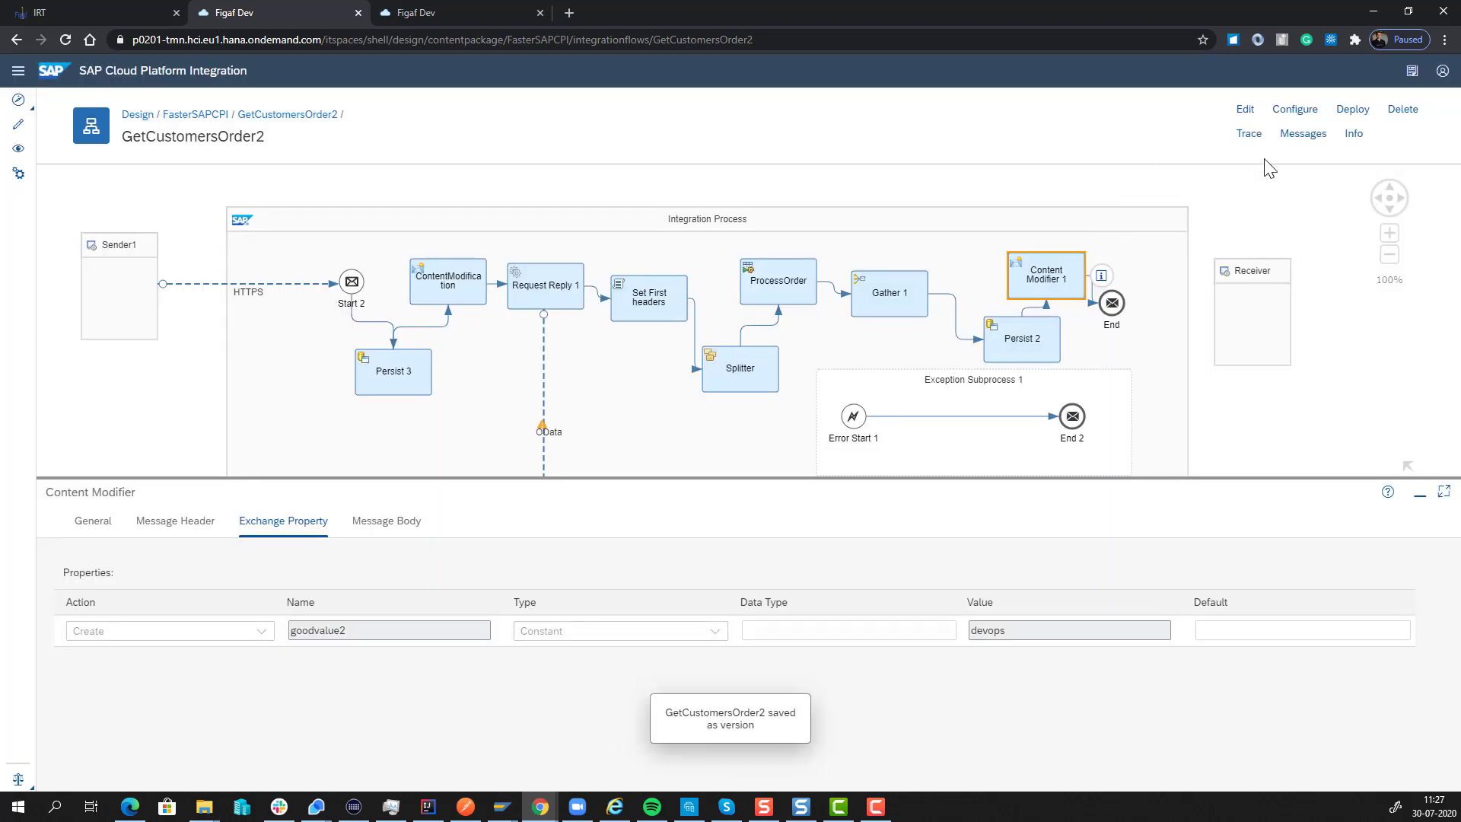
click(1360, 112)
click(759, 457)
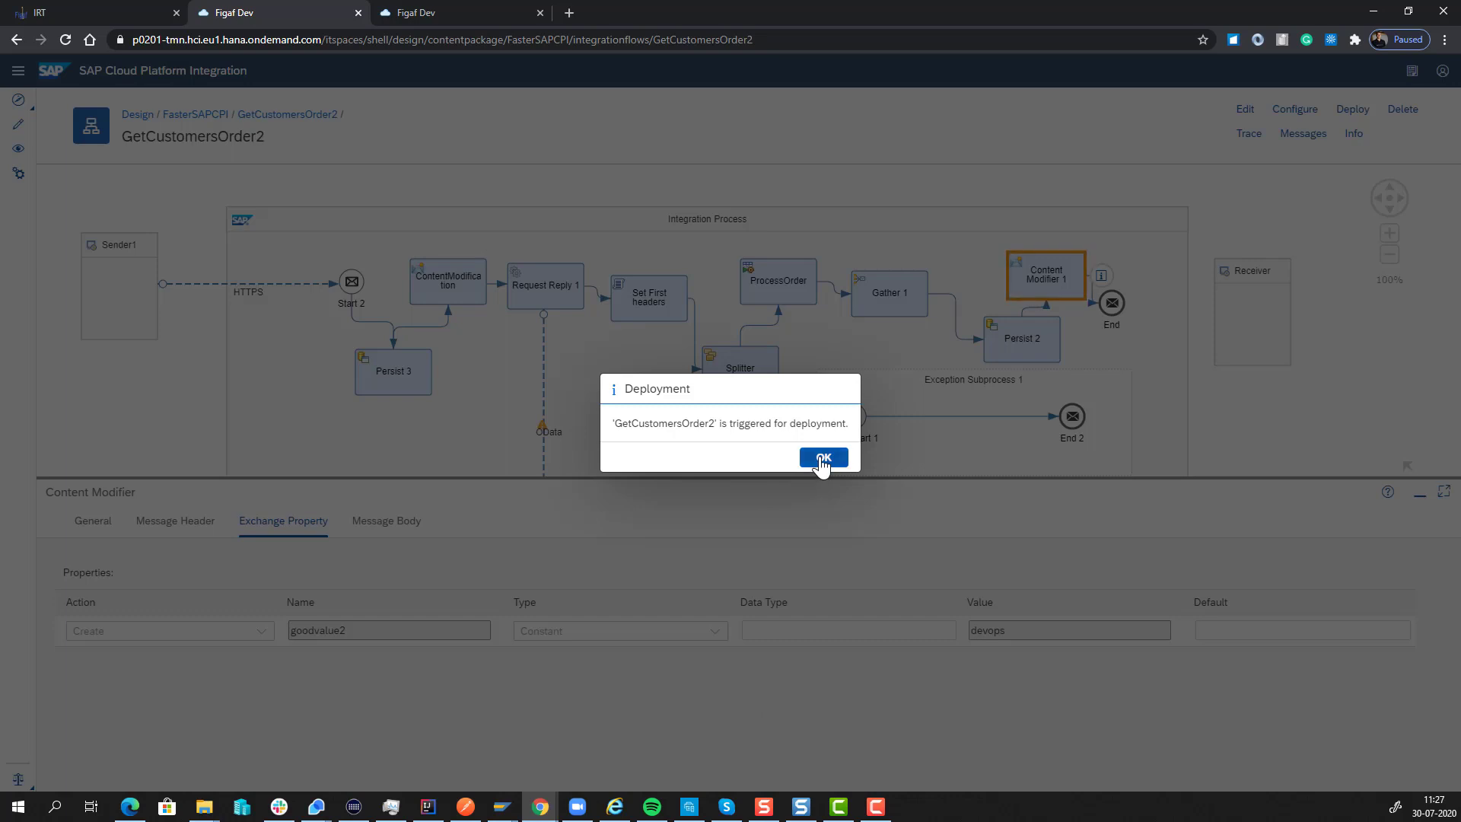
click(818, 459)
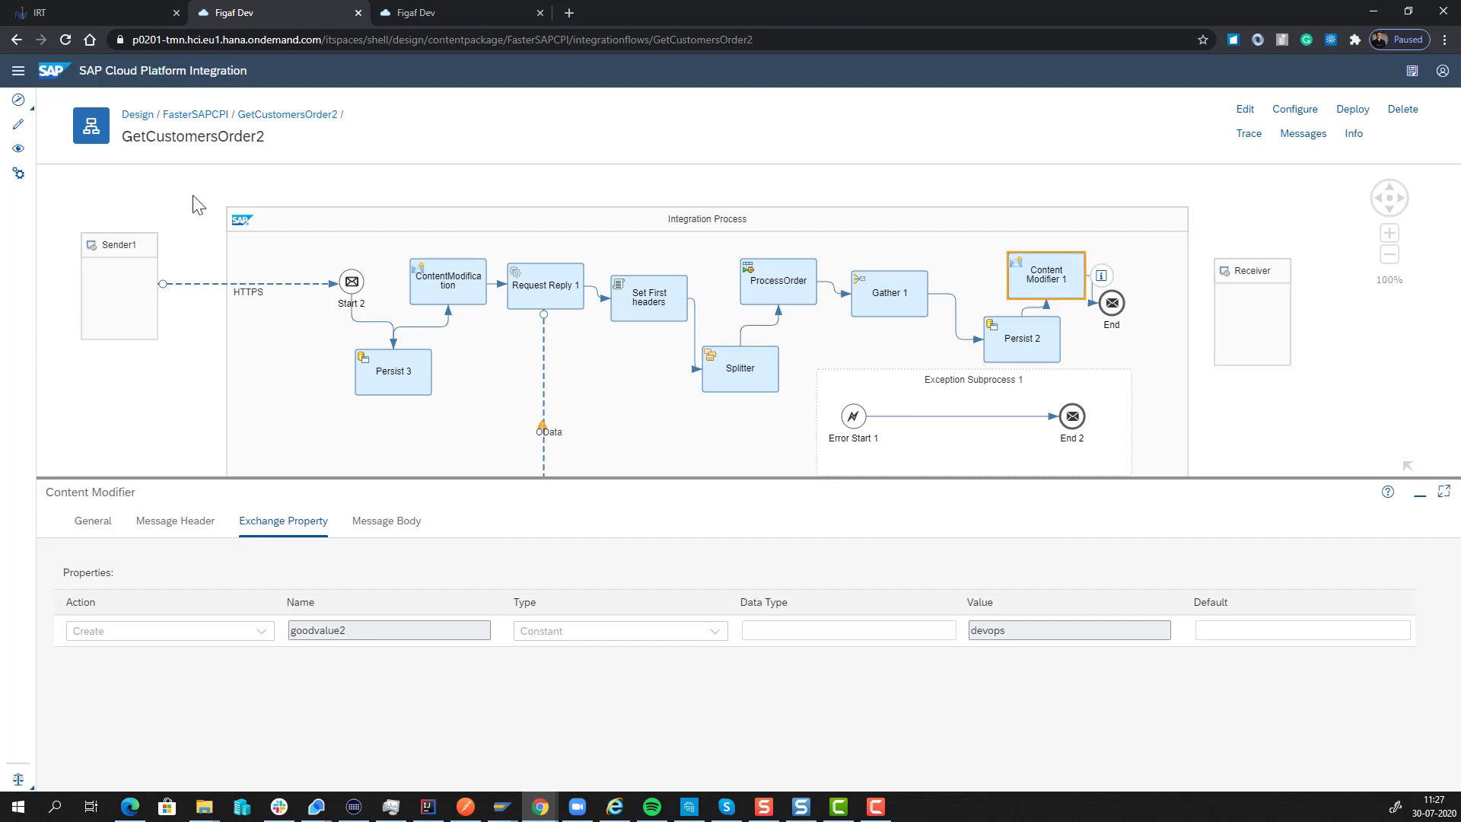
- Back in Figaf IRT, synchronize all packages of agent p0201's tracked objects and review the results
click(51, 12)
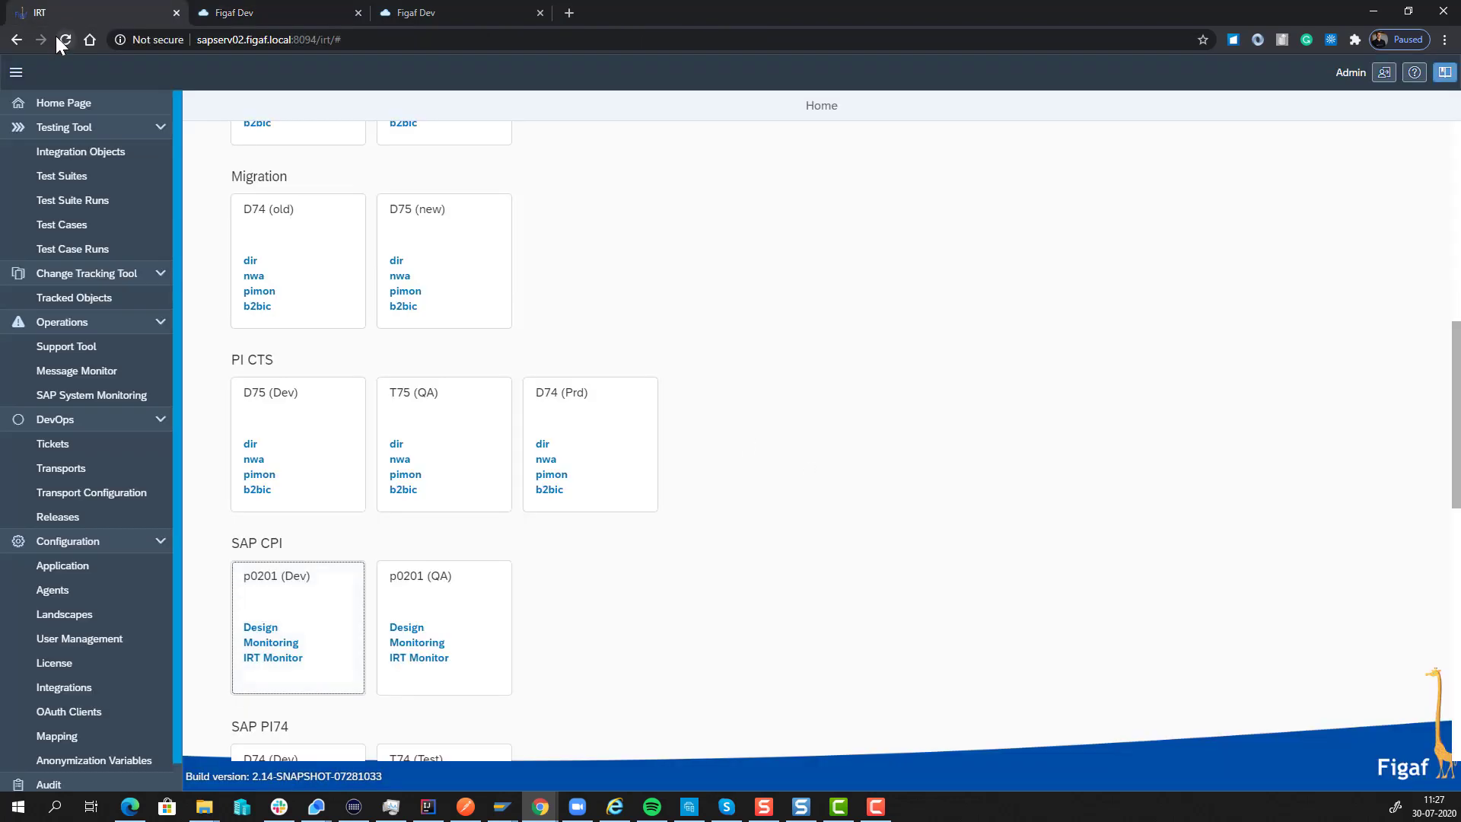
click(109, 296)
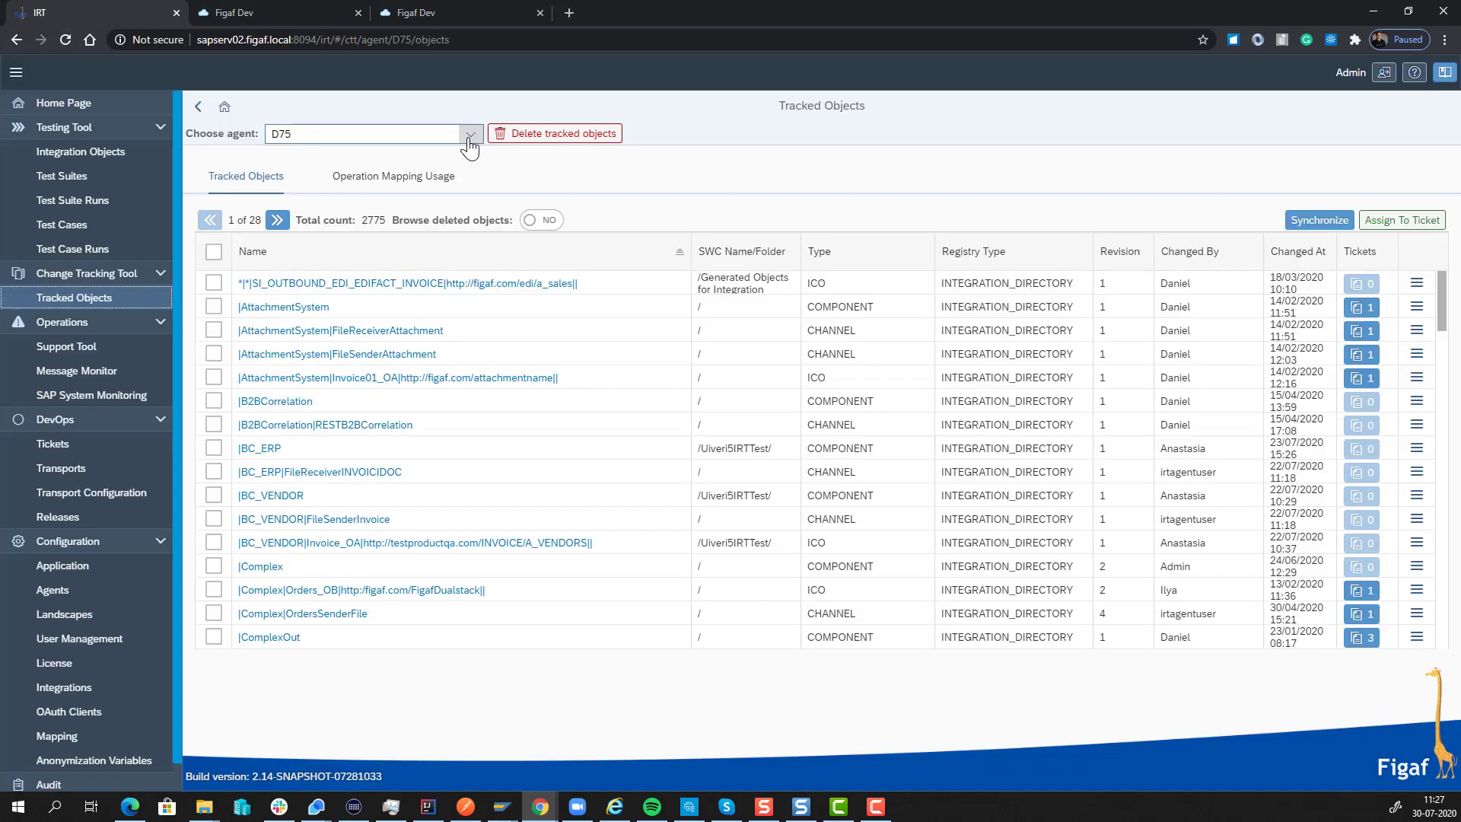
click(468, 135)
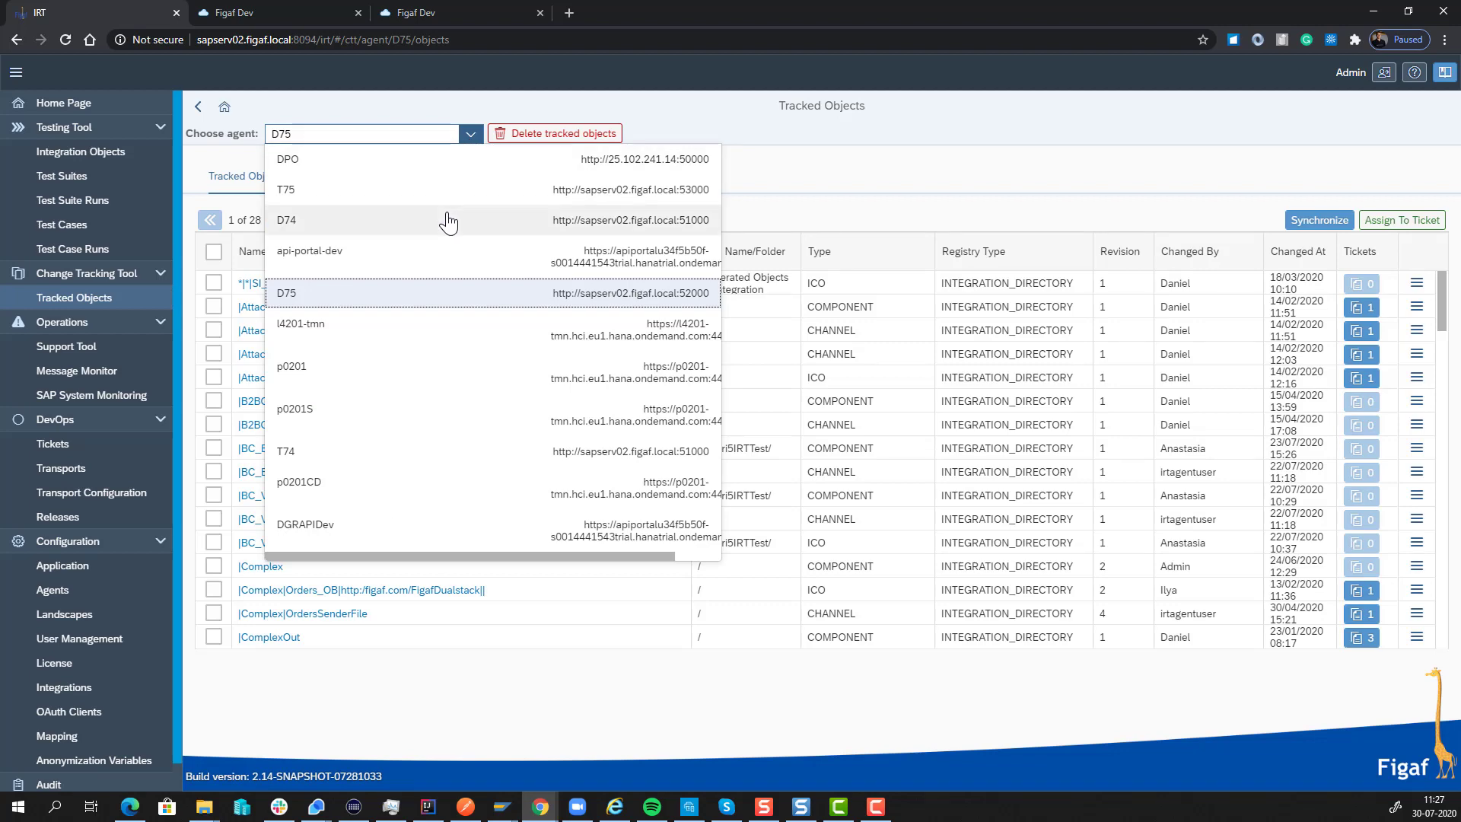
click(417, 383)
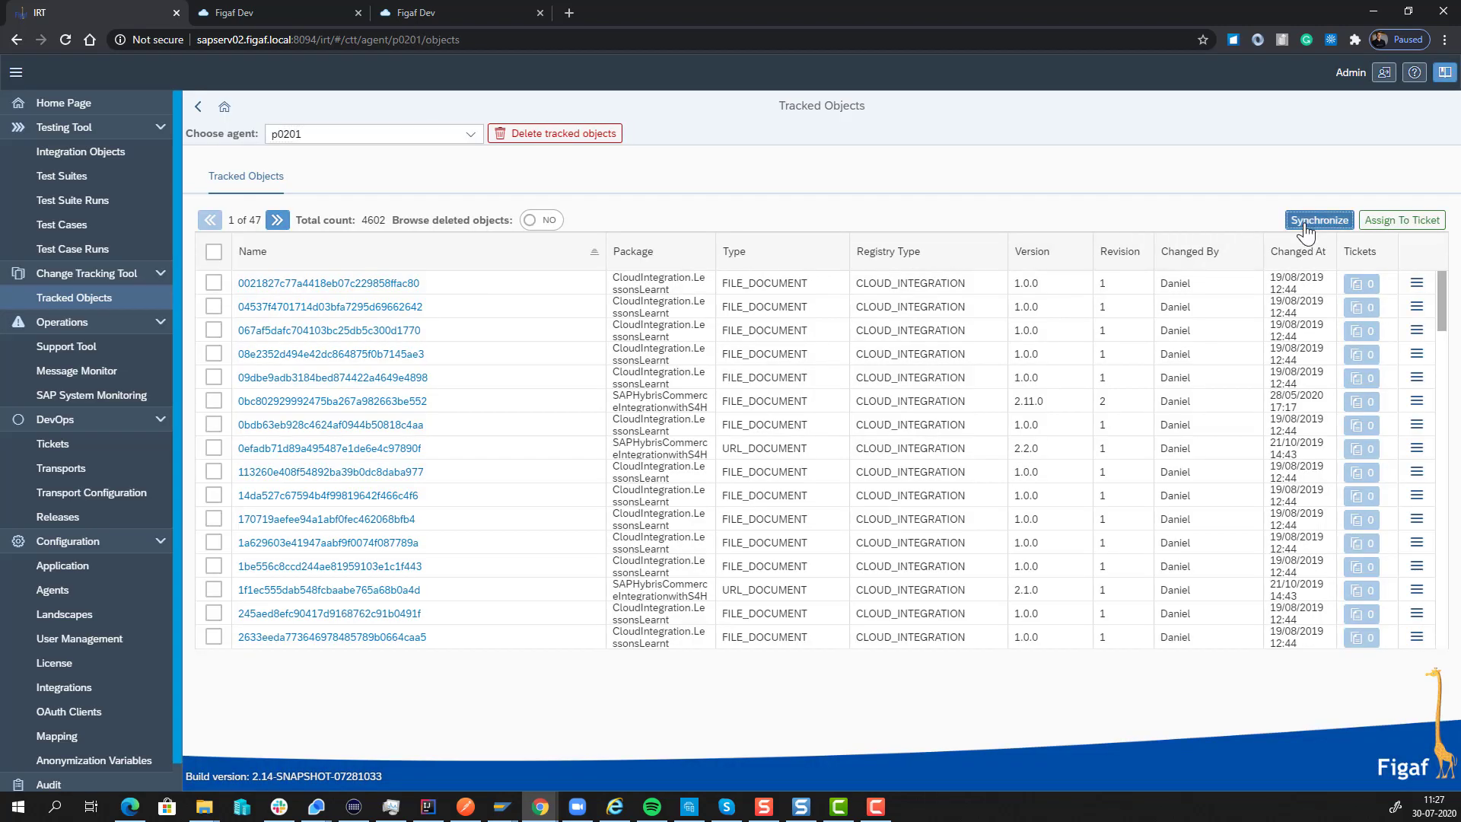
click(1300, 223)
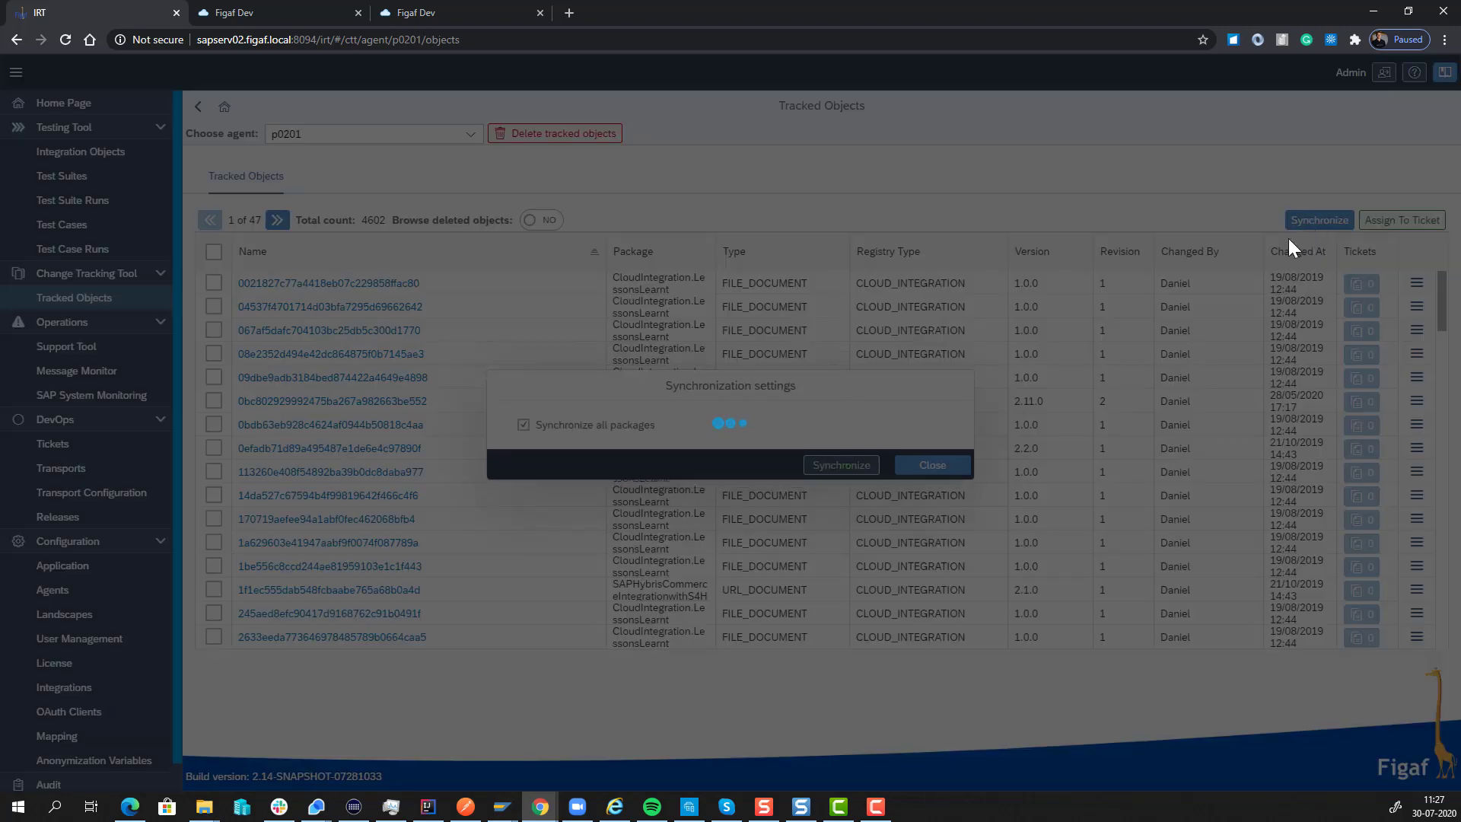
click(828, 478)
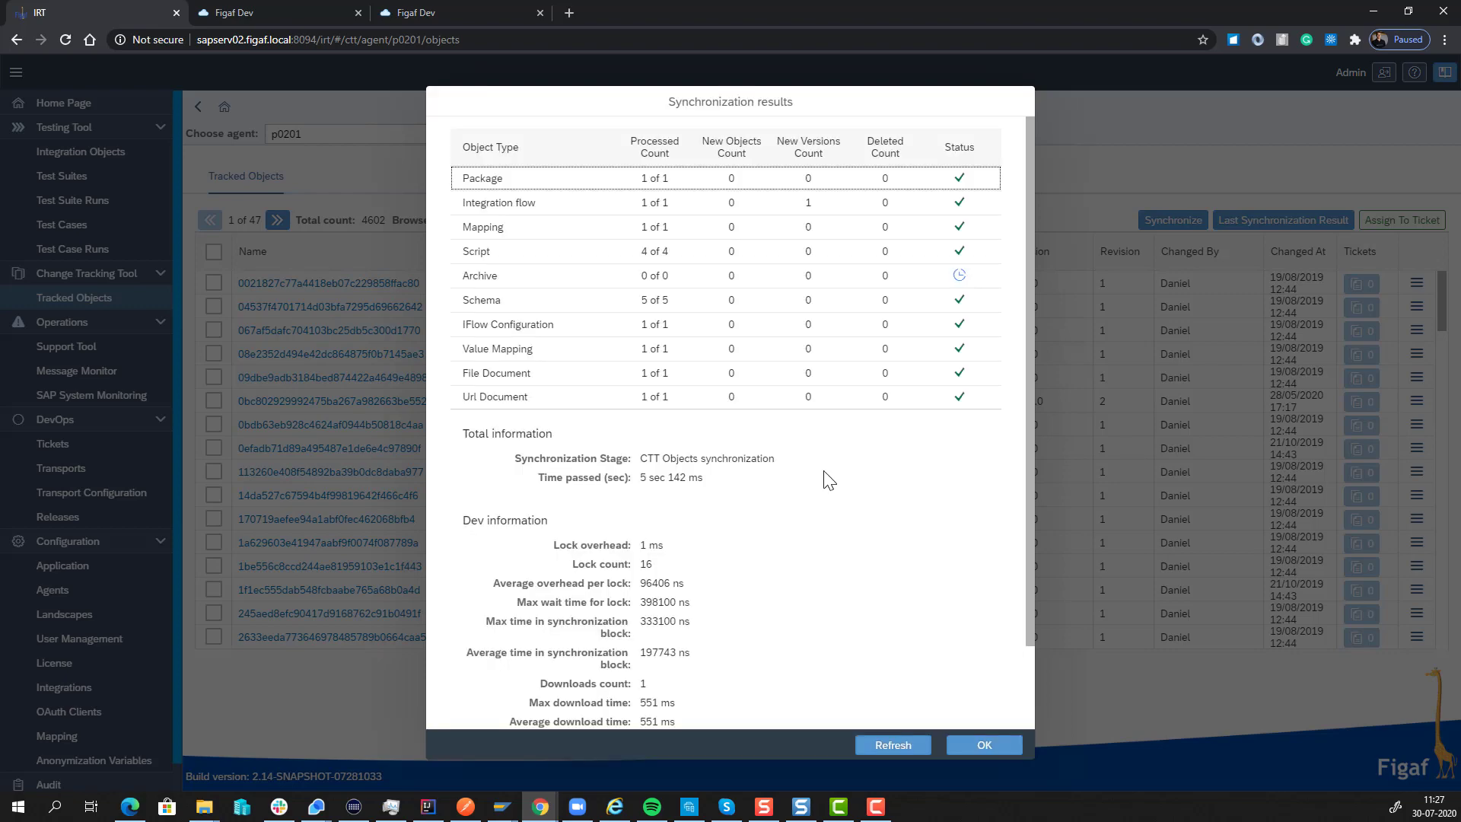
click(914, 750)
click(1011, 752)
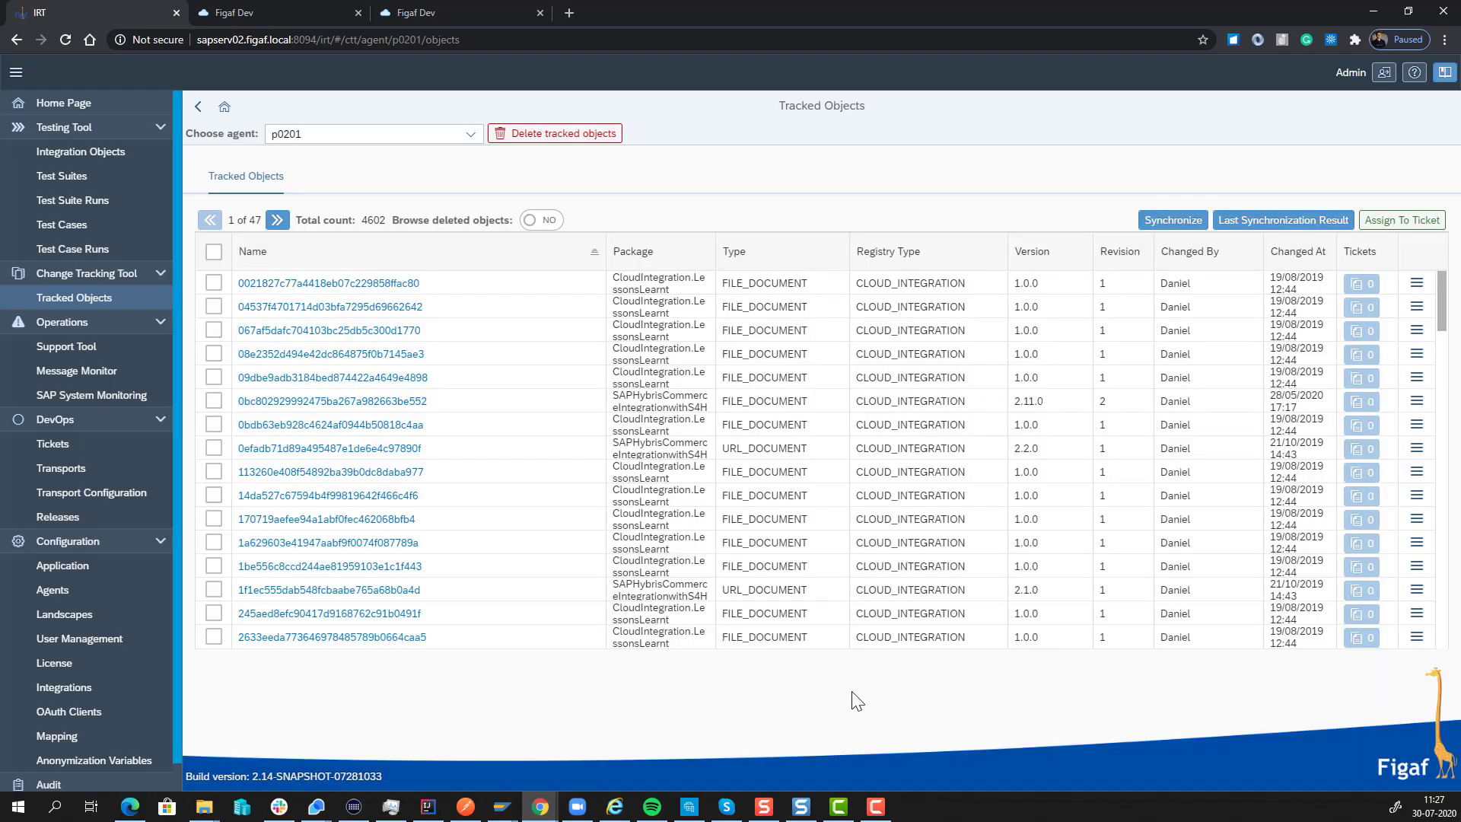
- Sort tracked objects by Changed At descending and open GetCustomersOrder2
click(1298, 251)
click(1299, 306)
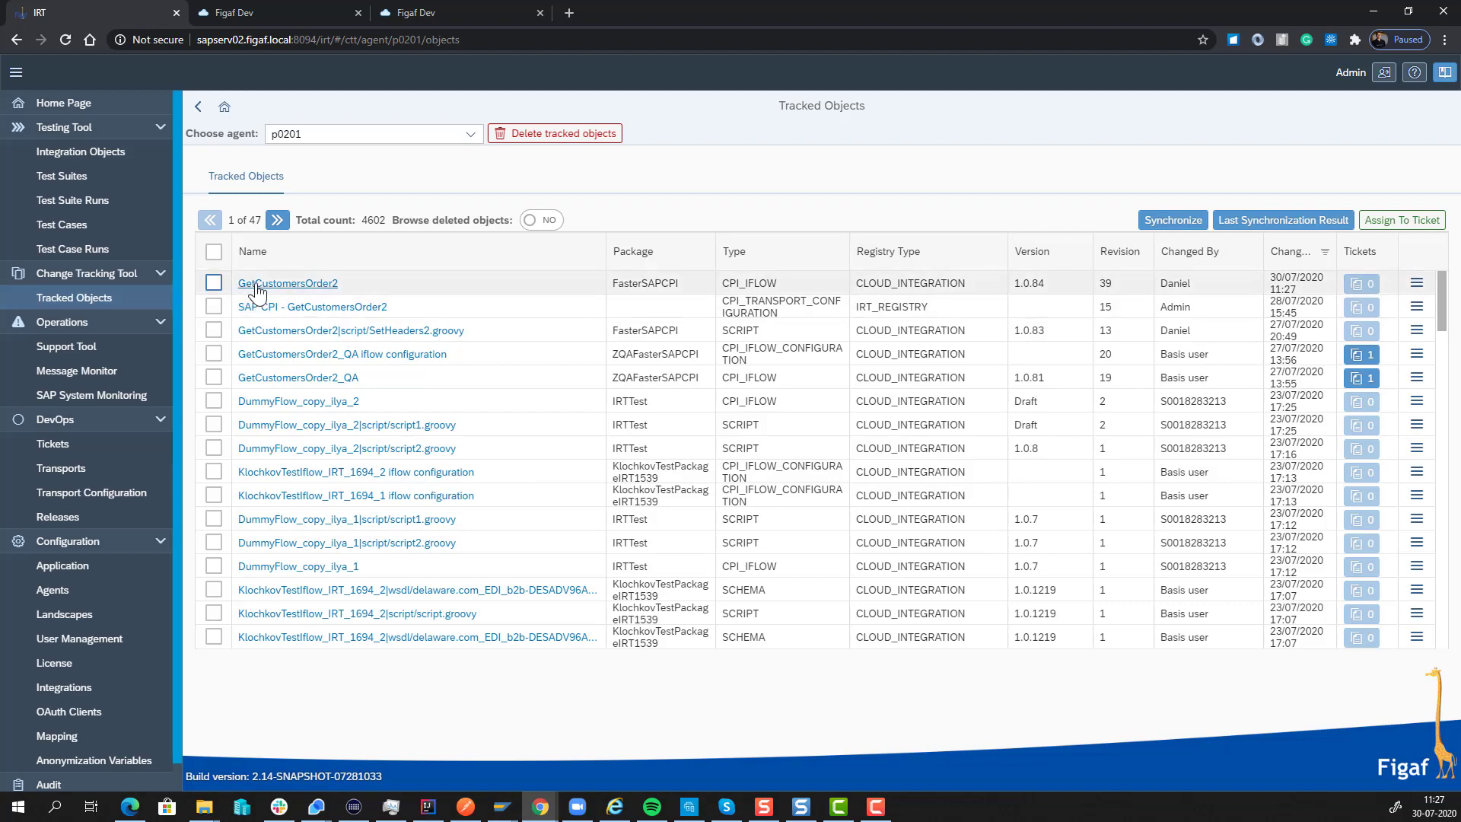
click(257, 283)
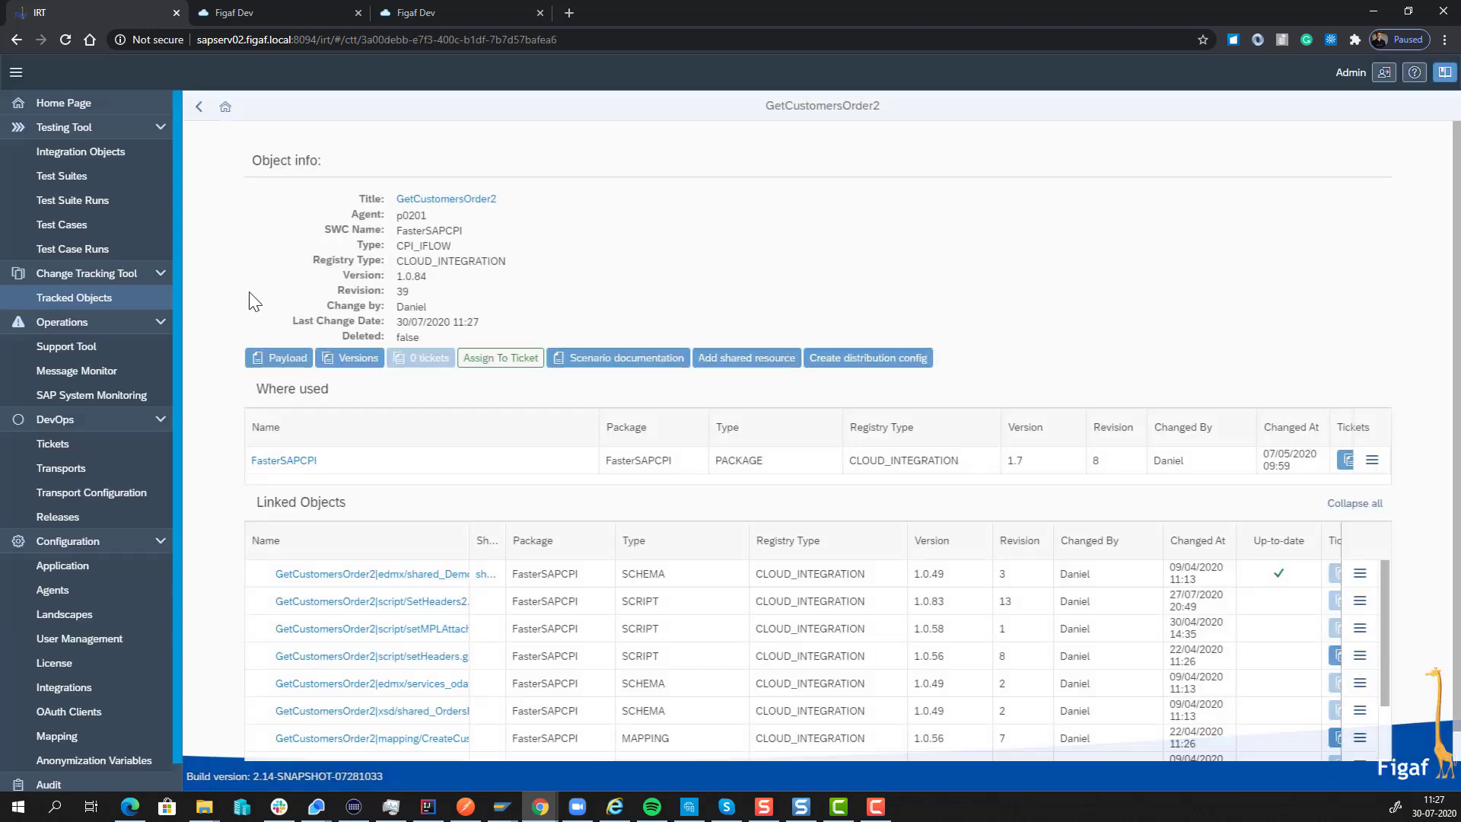
- Compare GetCustomersOrder2 versions 1.0.83 and 1.0.84 using the simplified model
click(329, 364)
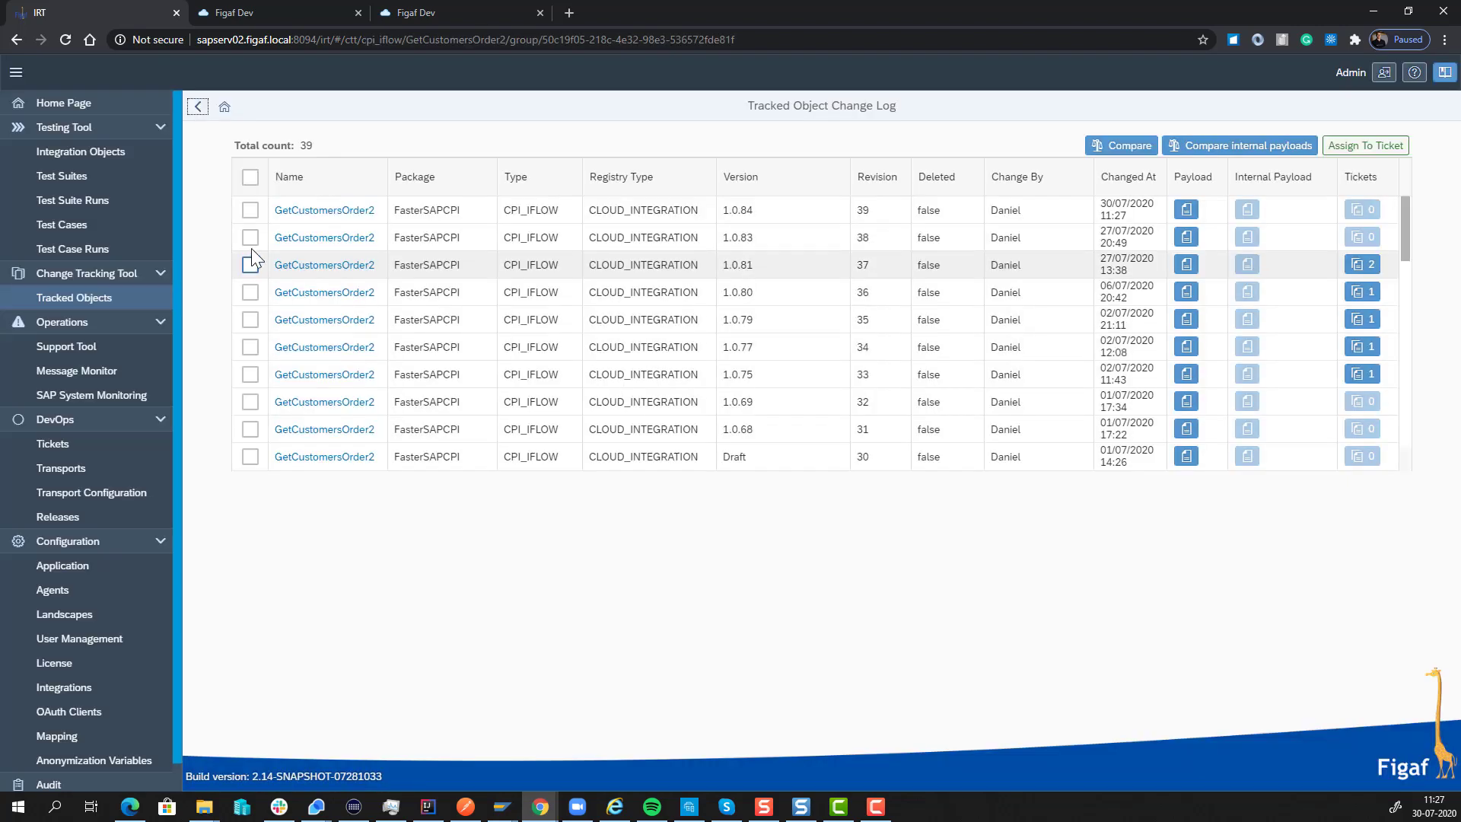
click(251, 236)
click(254, 212)
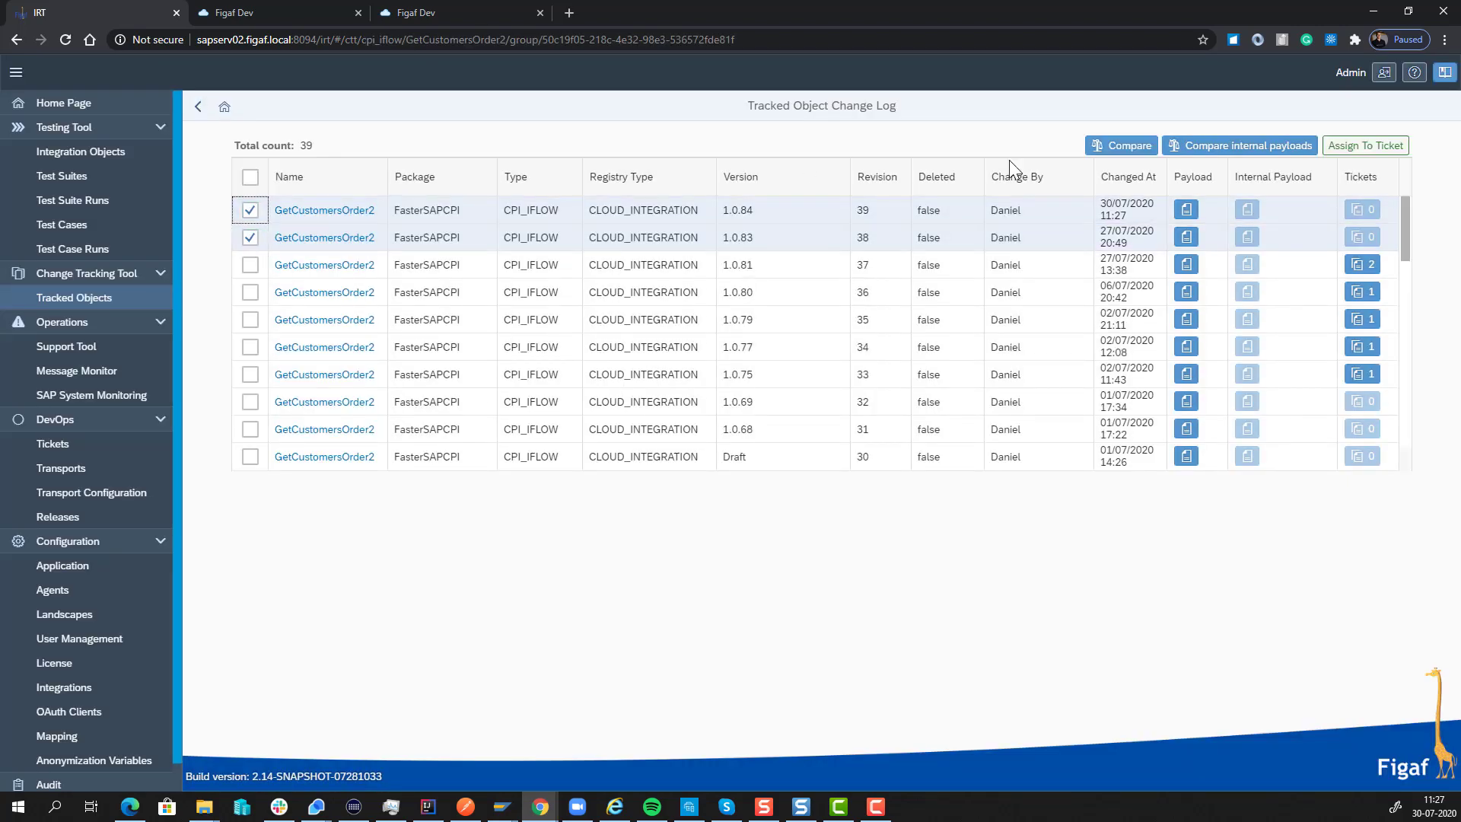
click(1146, 147)
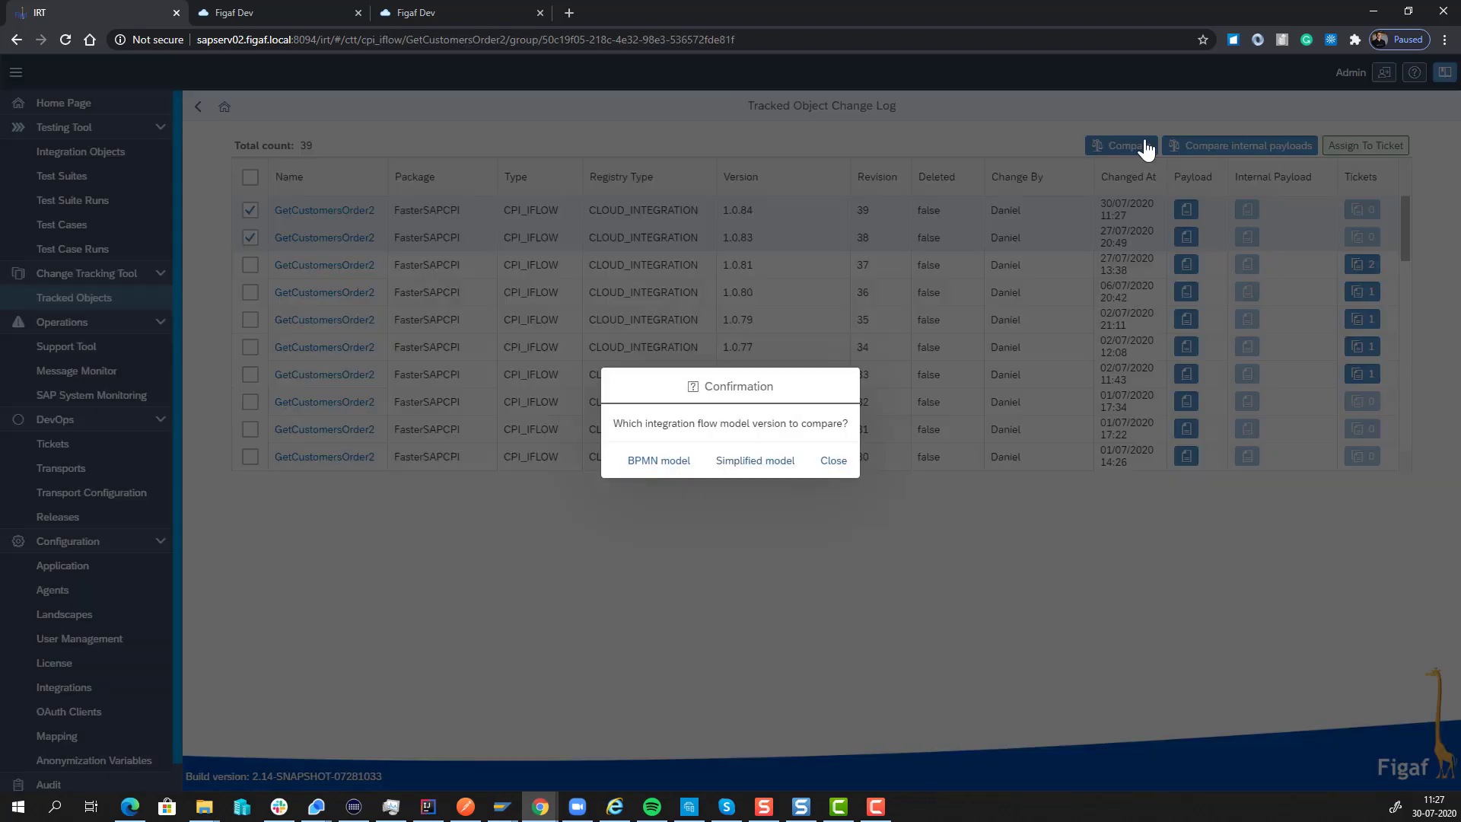
click(756, 462)
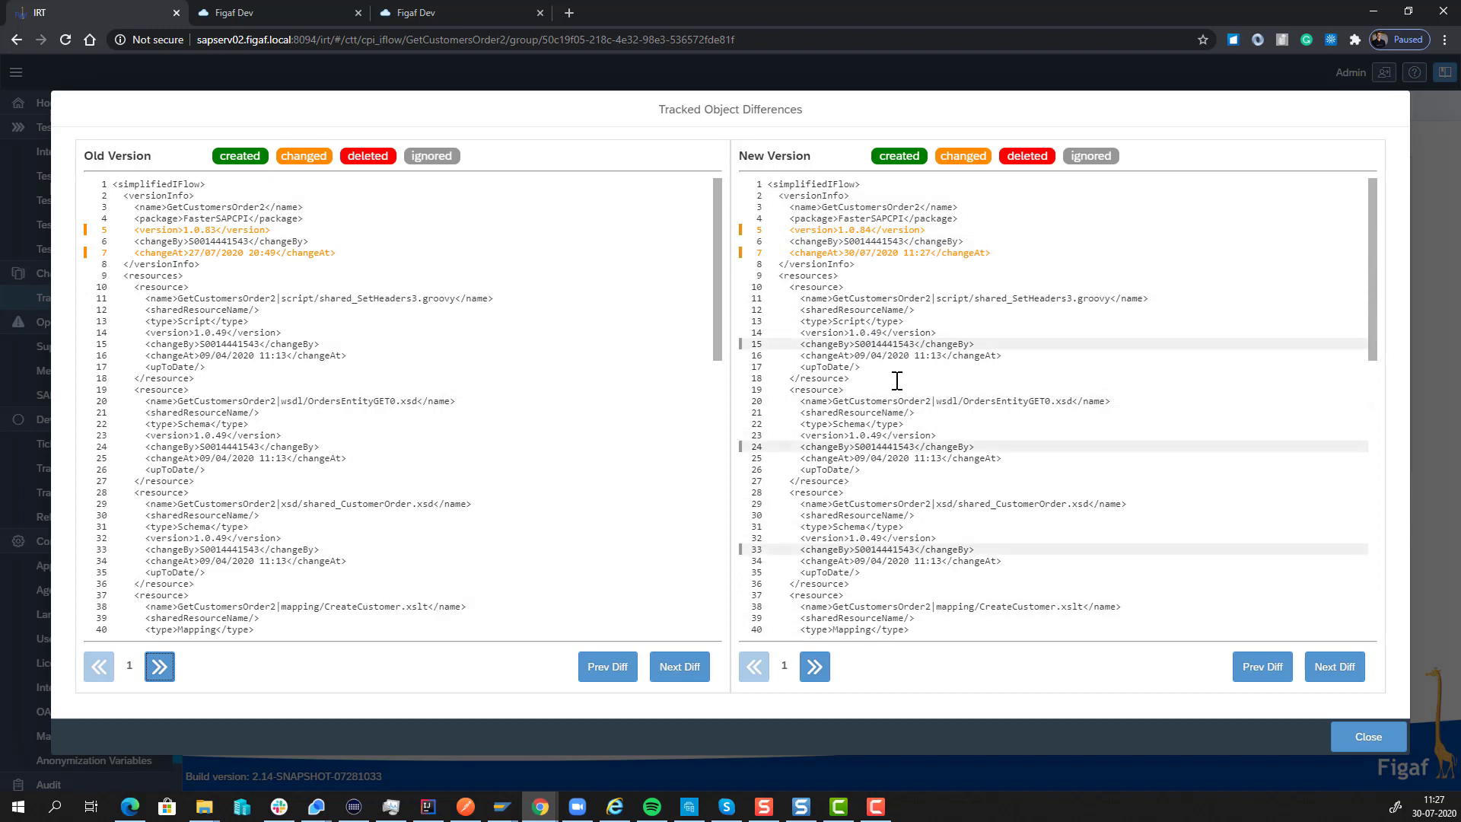
- Step both panes to the dewew3-to-devops change, then close the comparison and return to GetCustomersOrder2
click(1347, 666)
click(1351, 668)
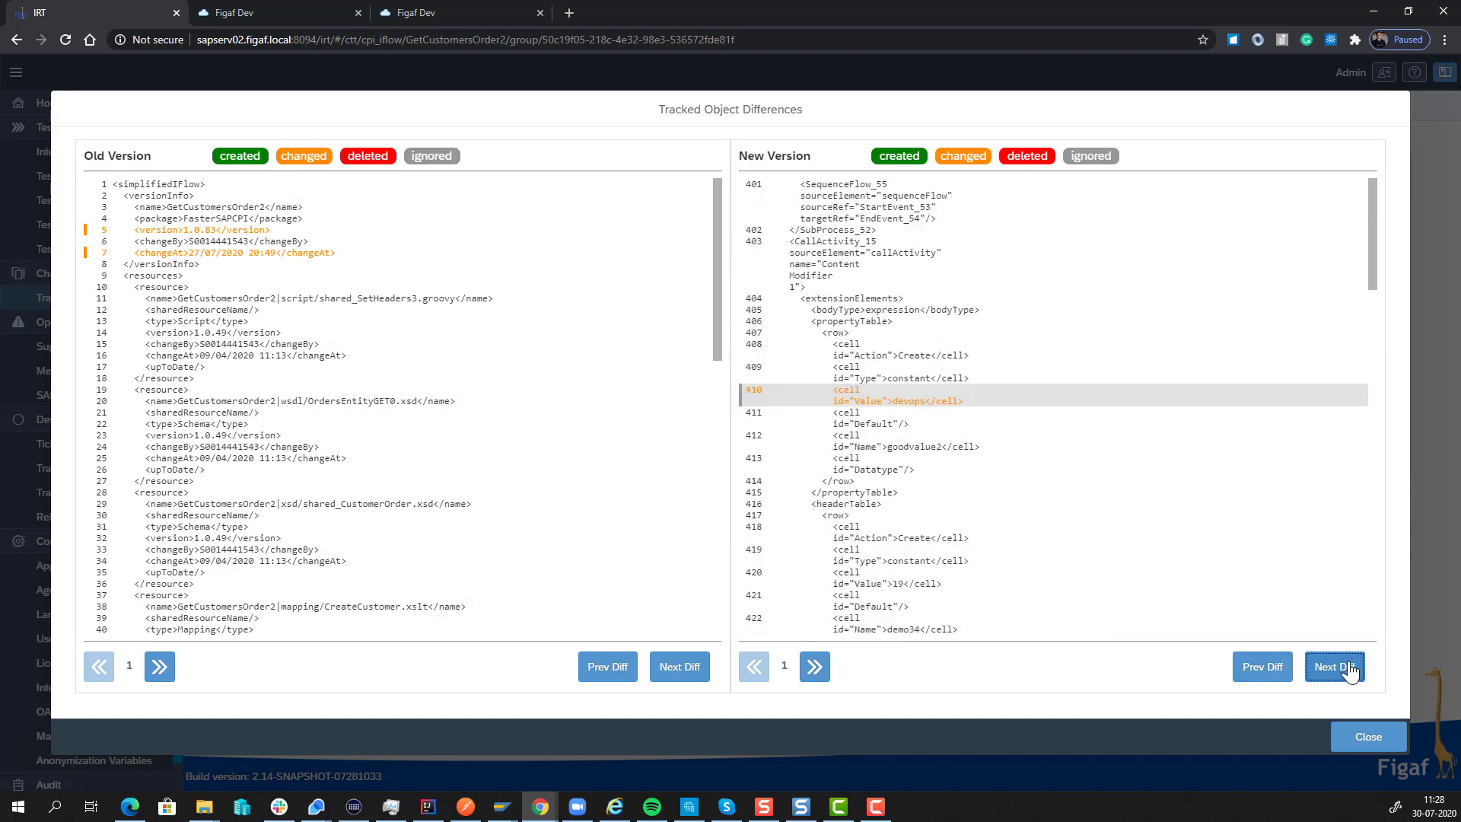
click(685, 669)
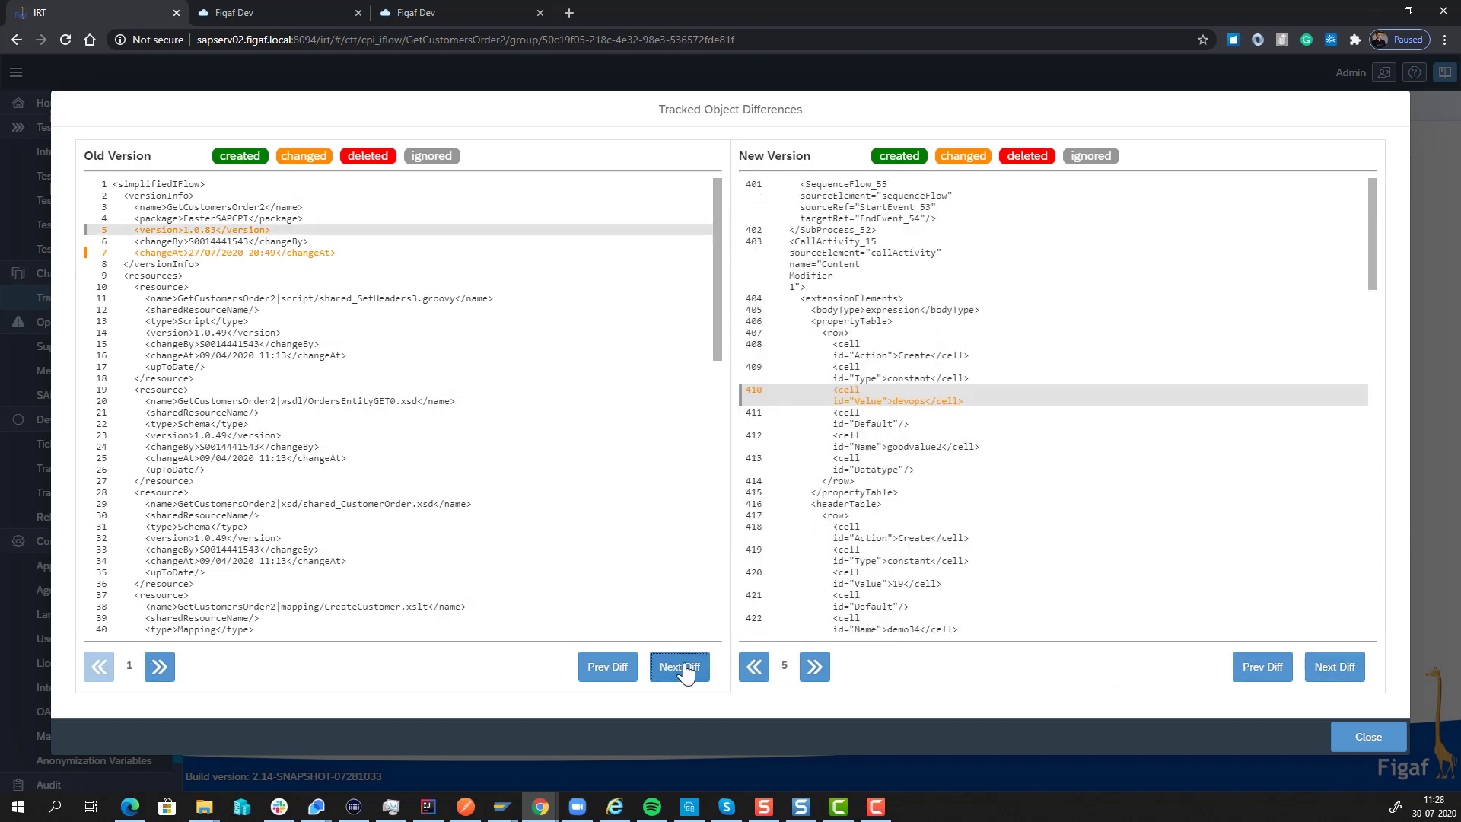
click(685, 668)
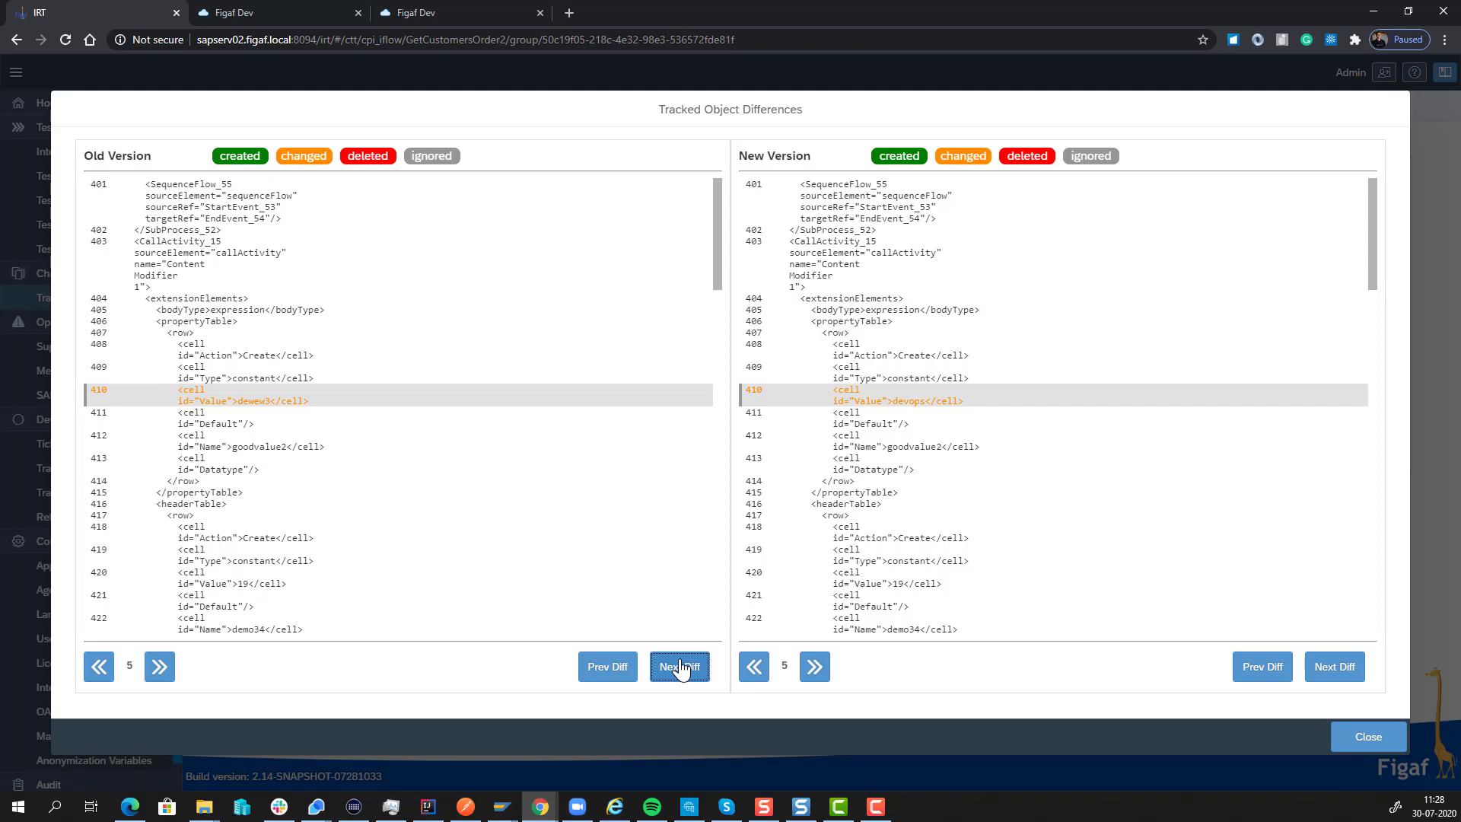
click(1364, 737)
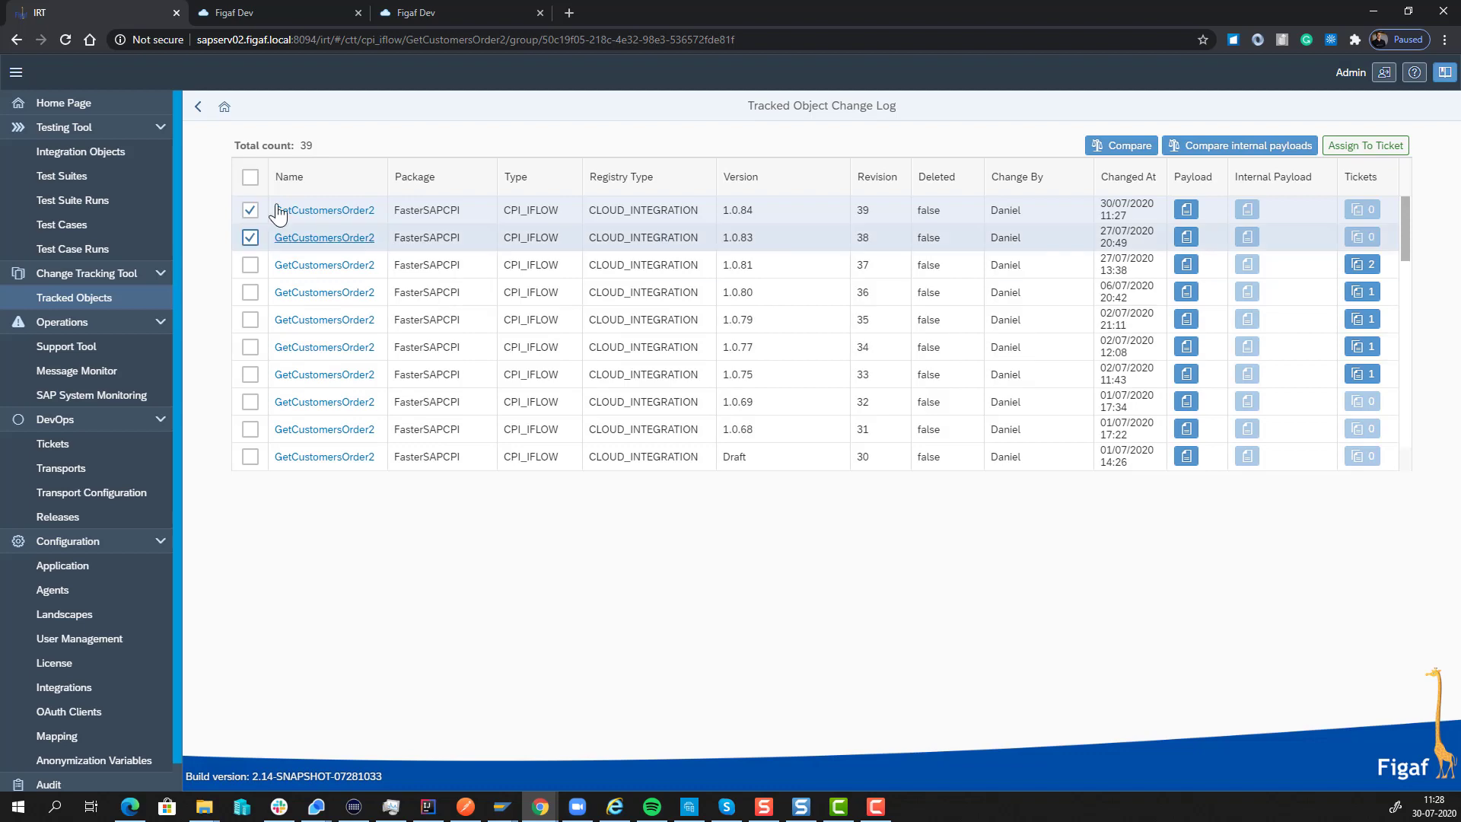
click(198, 106)
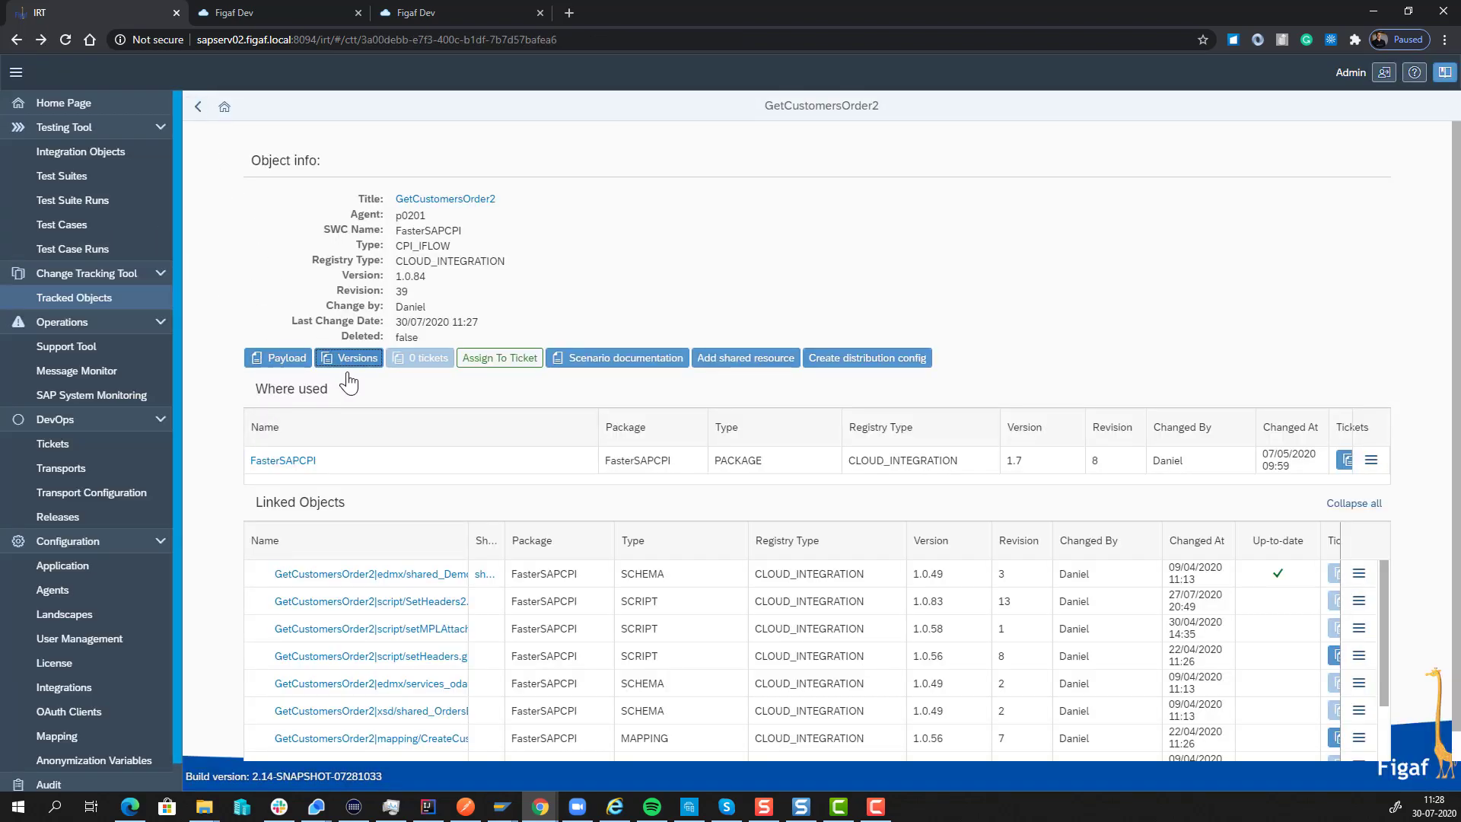
- Attach GetCustomersOrder2 to new ticket 'Demo DevOps' with landscape SAP CPI and external ticket Jira-23551
click(489, 358)
click(624, 337)
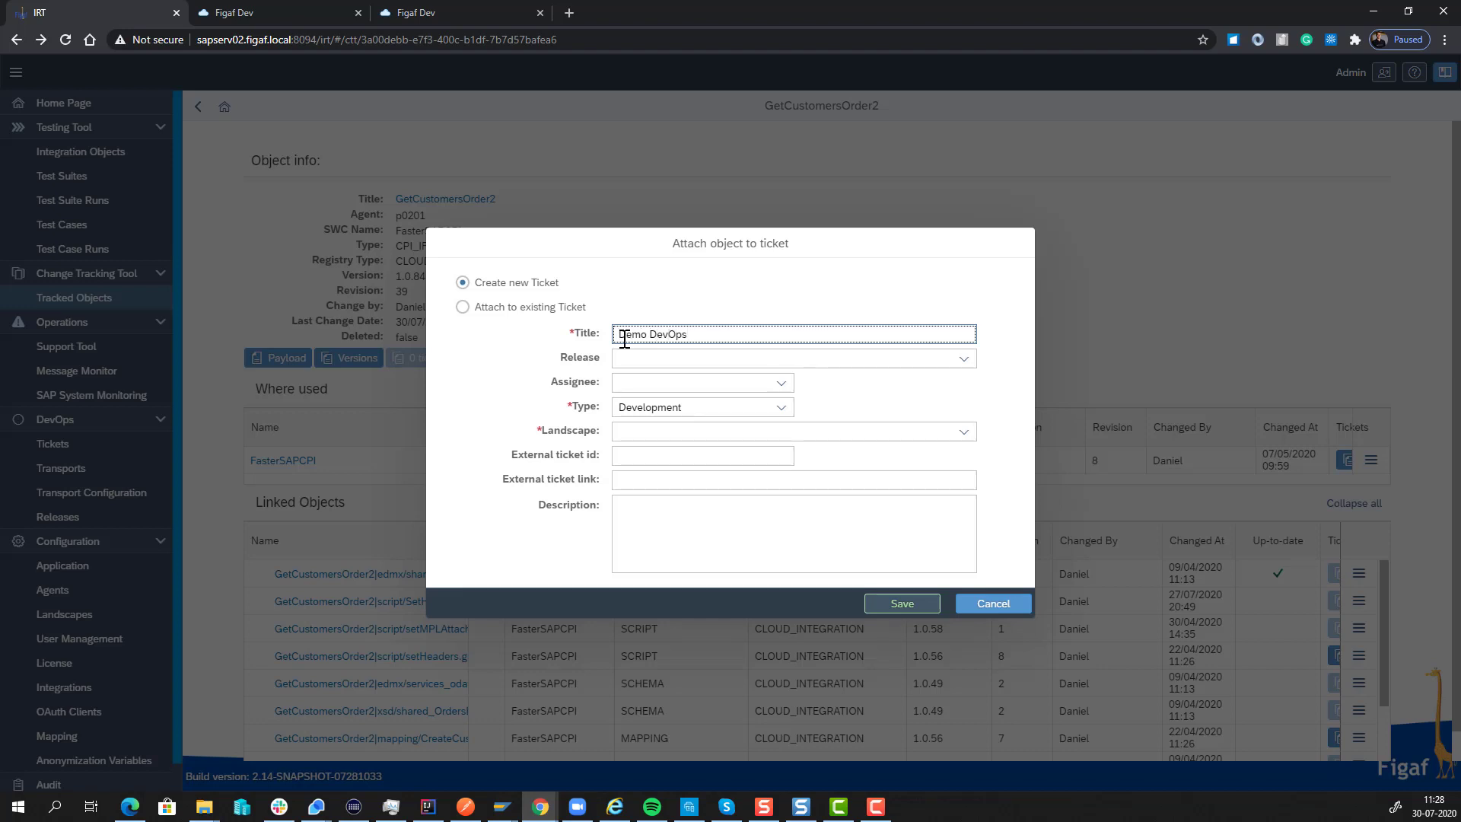
triple_click(624, 337)
key(ctrl+c)
click(971, 435)
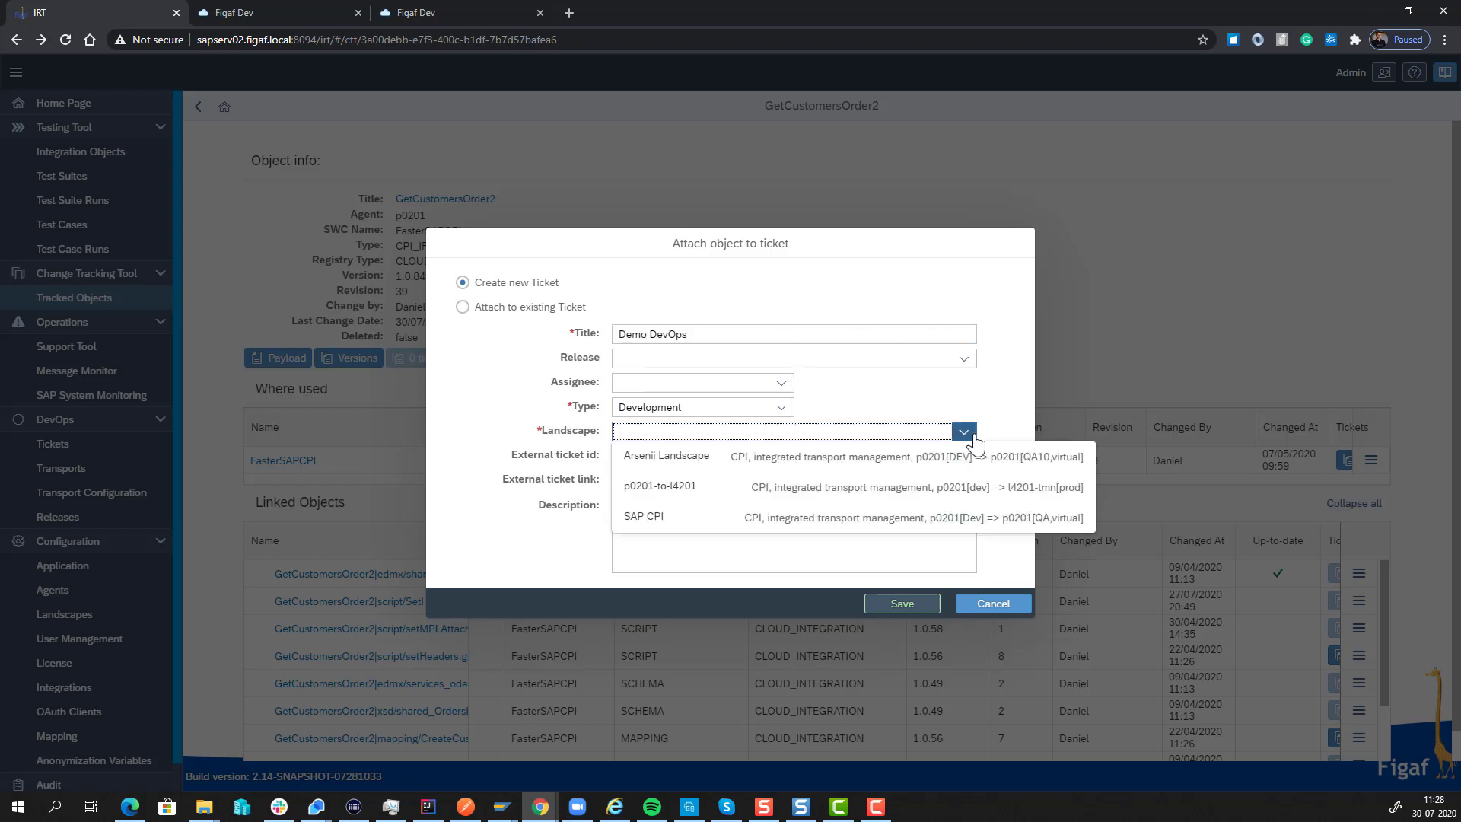
click(854, 521)
click(672, 460)
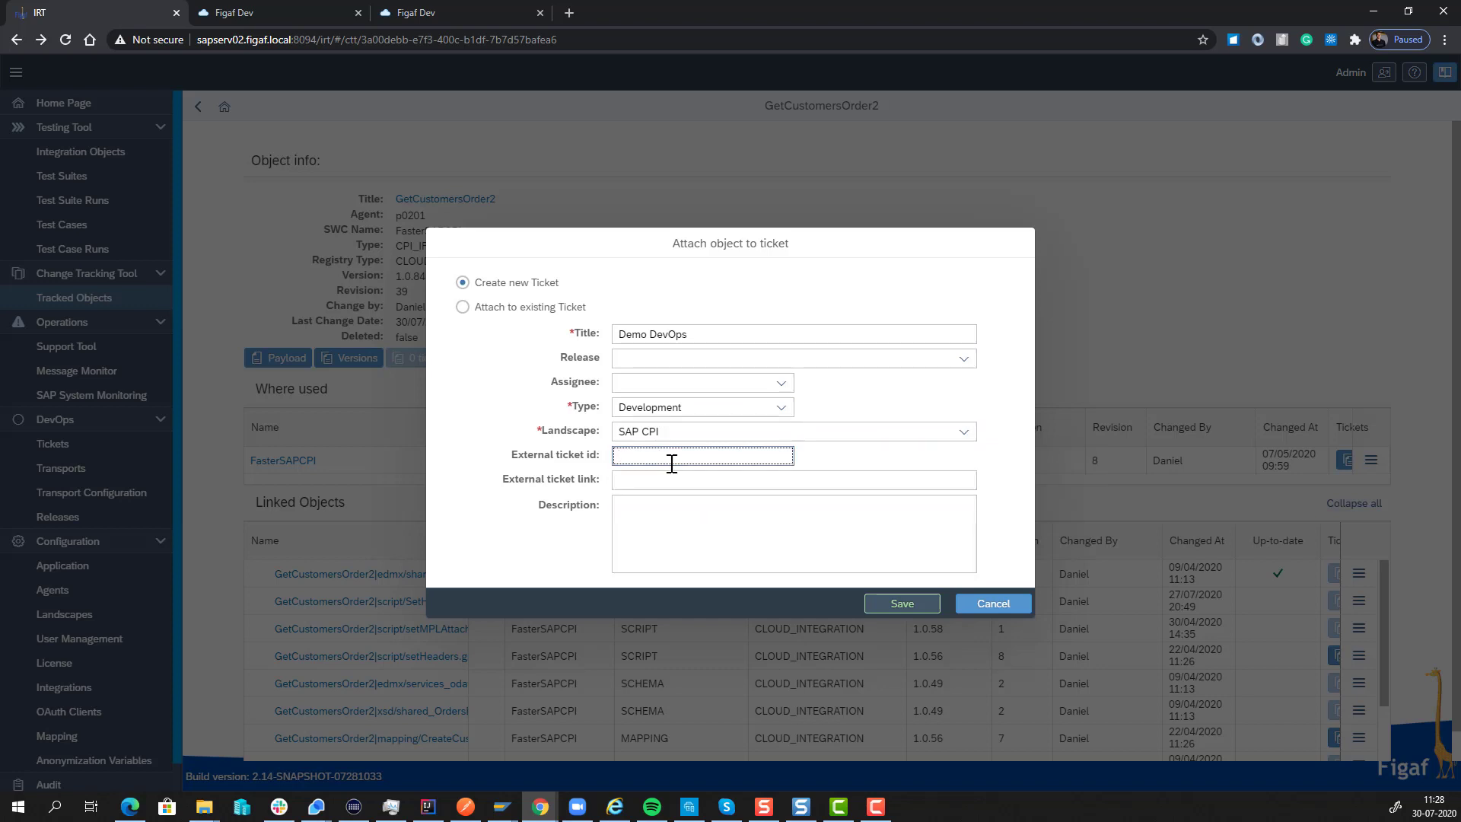
text(Jira-23551)
click(653, 502)
key(ctrl+v)
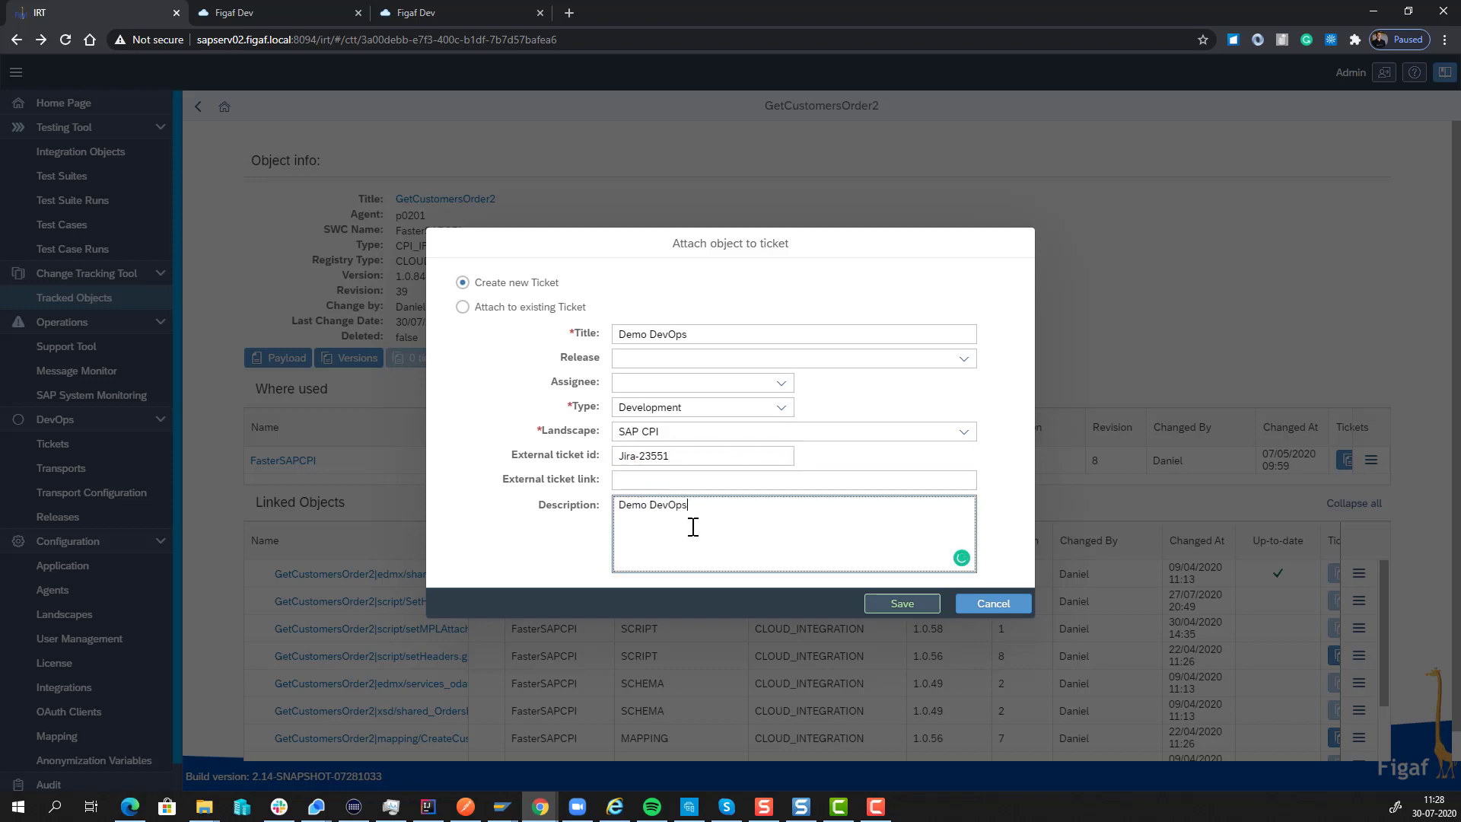
click(899, 606)
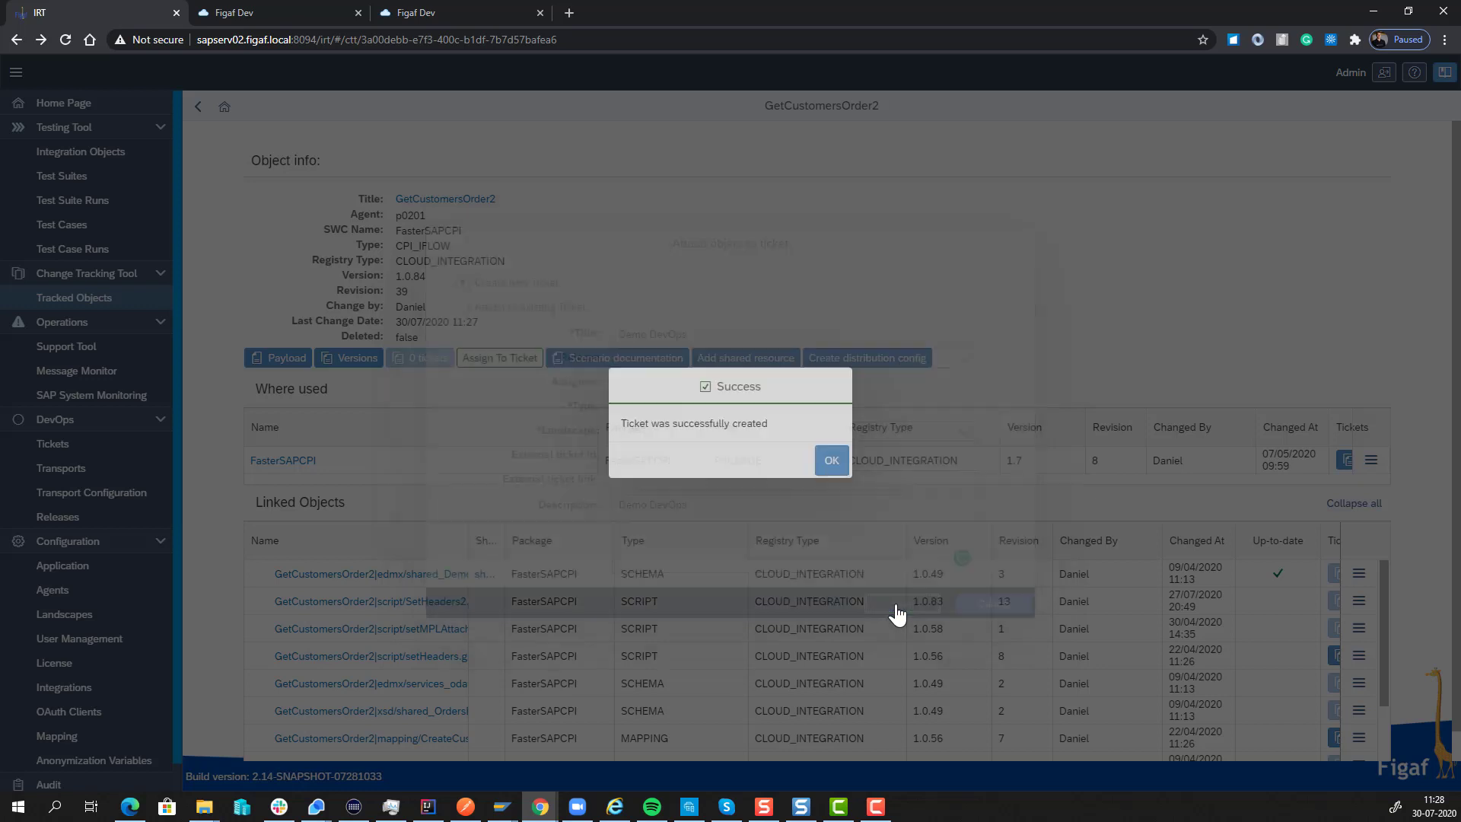
click(828, 460)
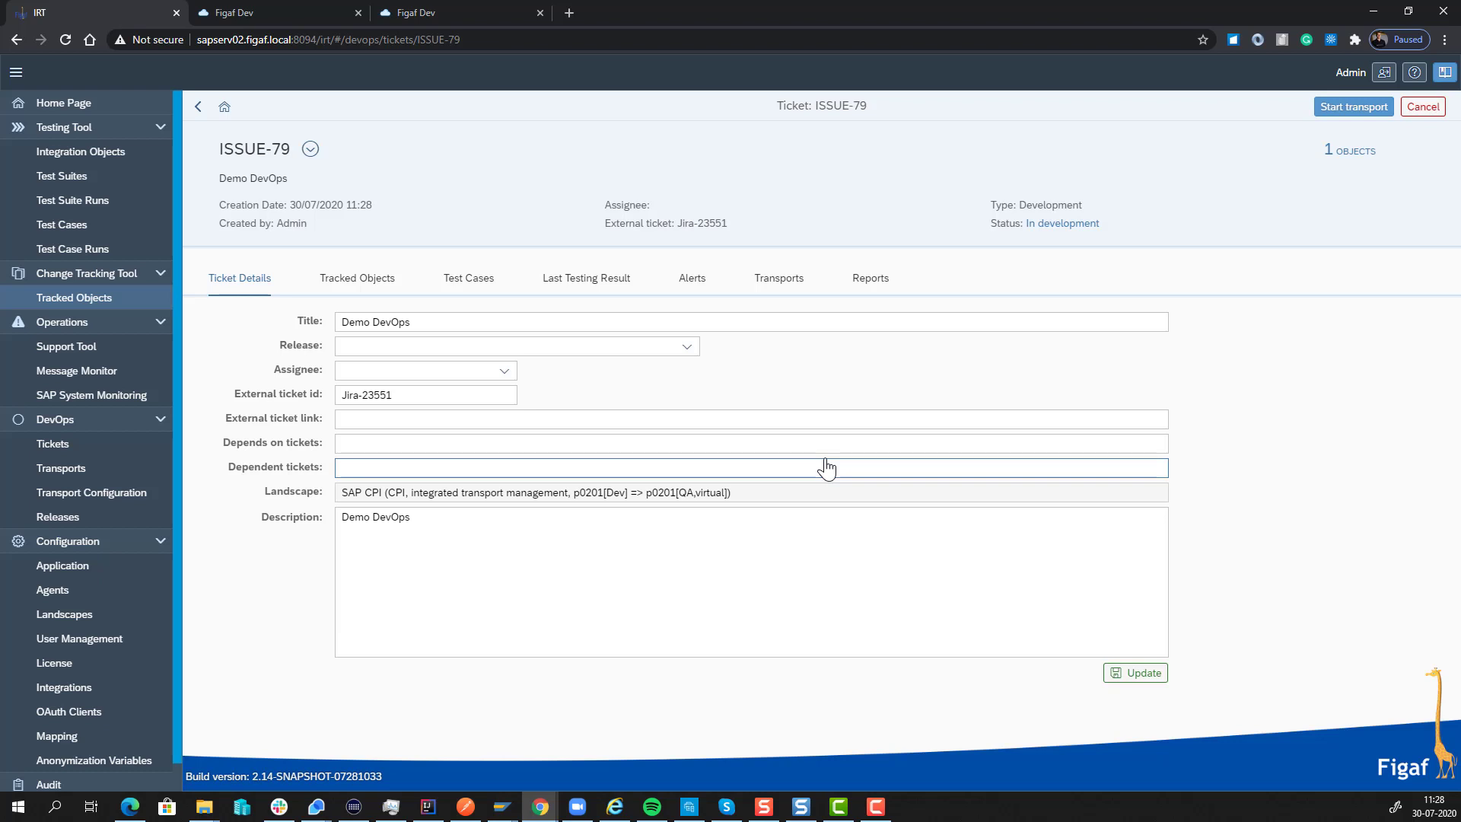
- Show ISSUE-79's Tracked Objects, listing GetCustomersOrder2 version 1.0.84
click(359, 287)
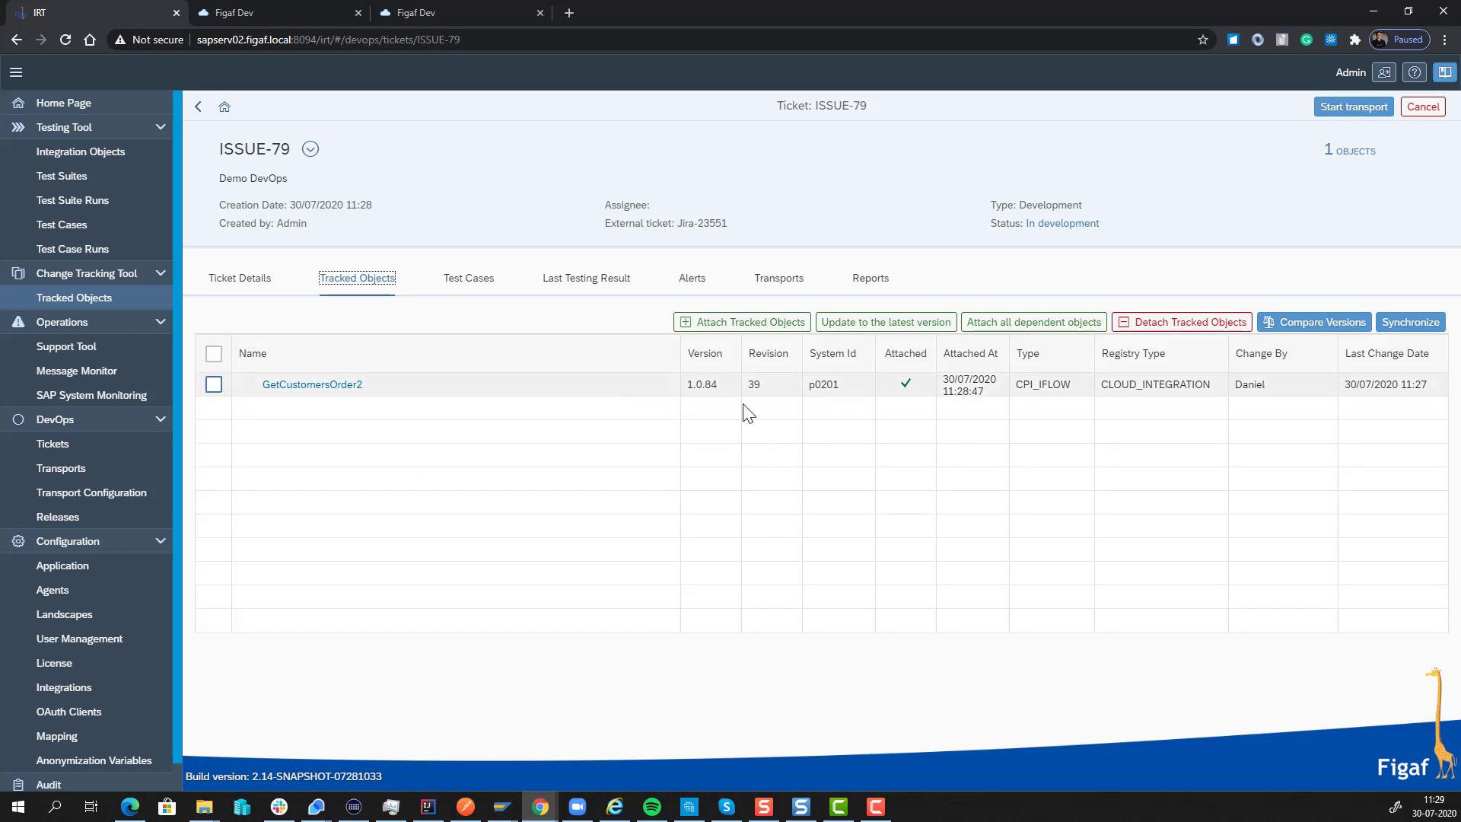
click(314, 385)
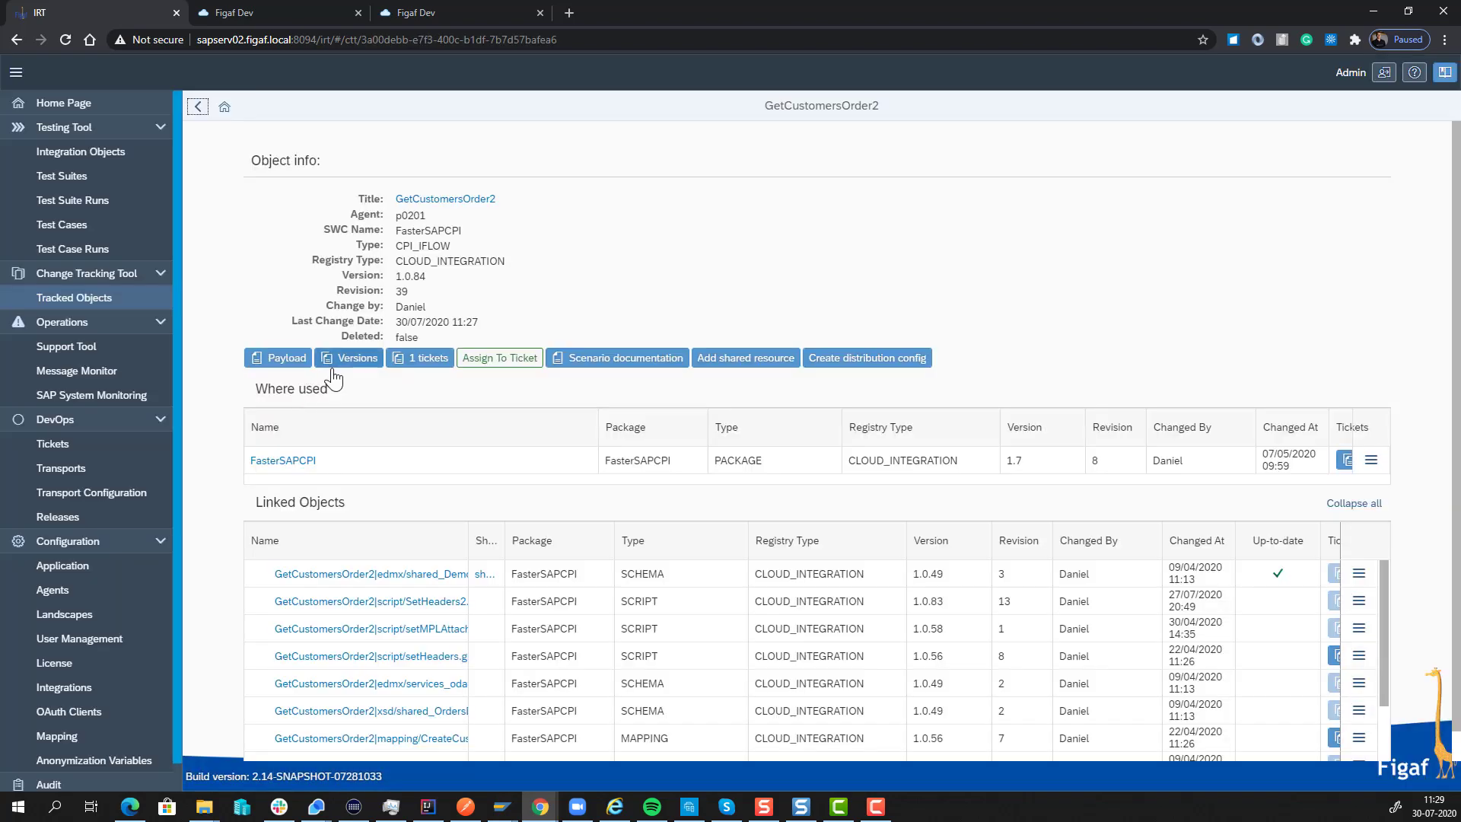
click(334, 361)
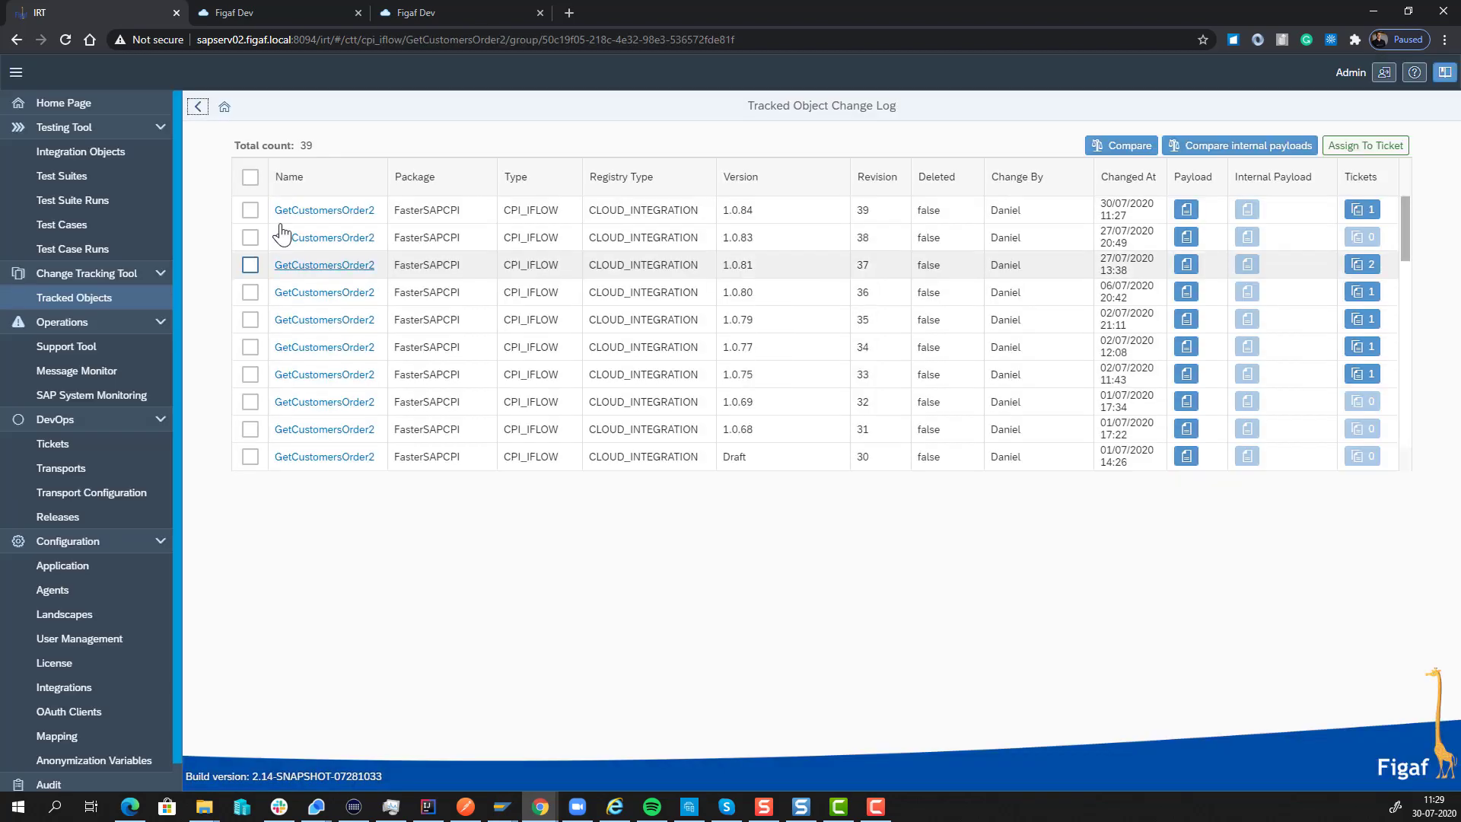
click(1364, 265)
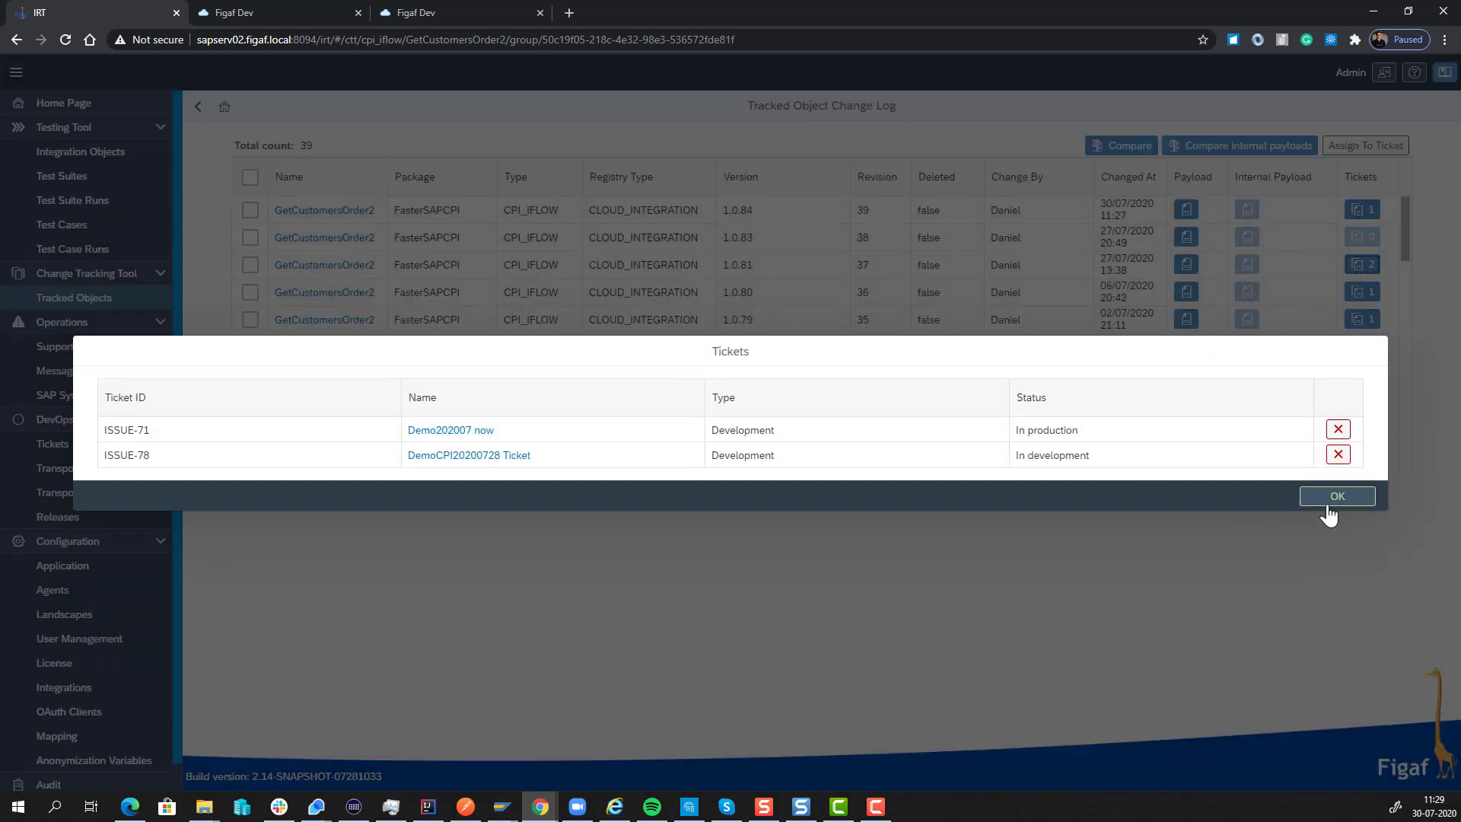
click(1330, 516)
click(1363, 209)
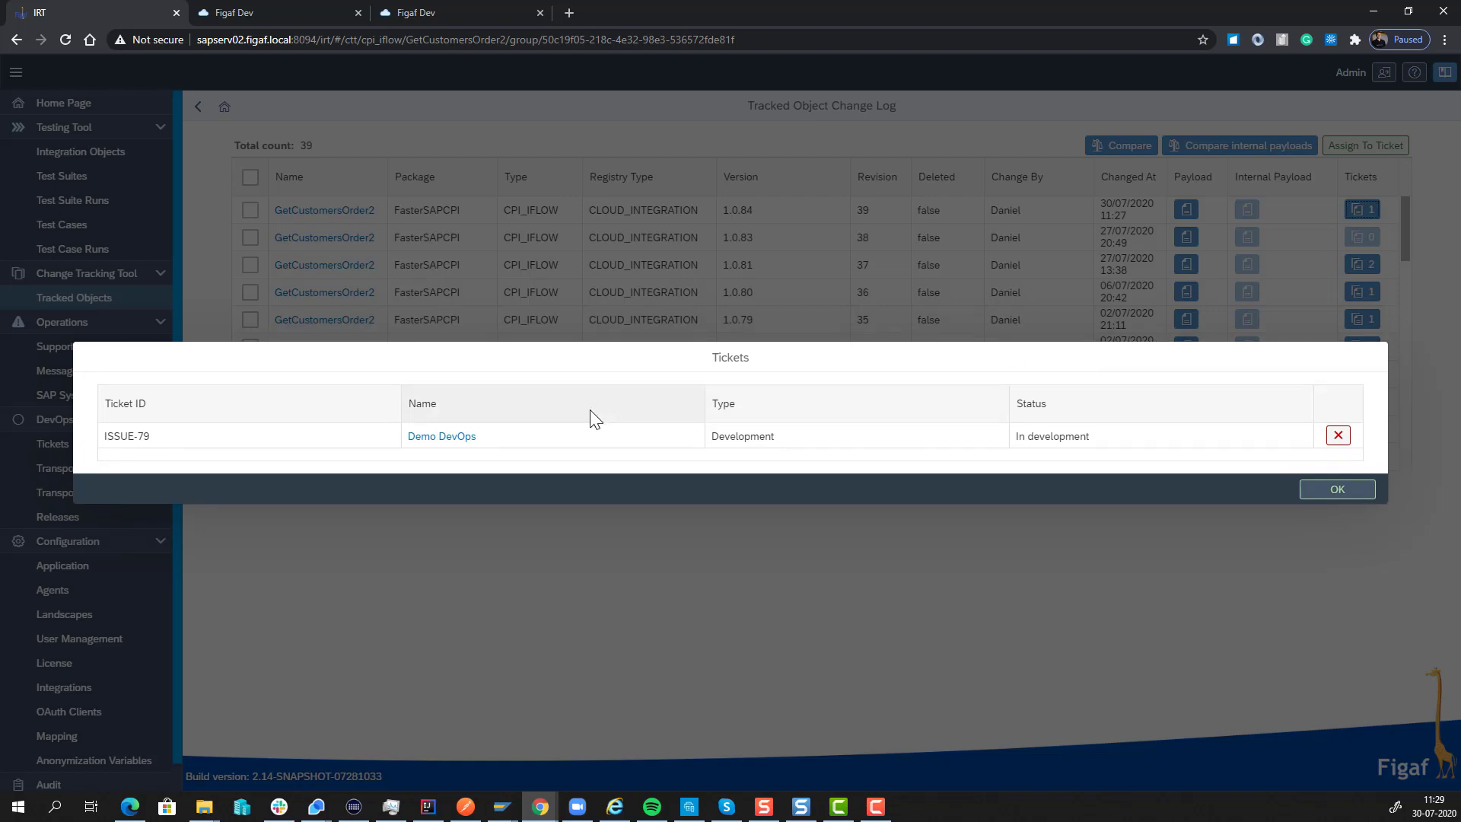
click(444, 439)
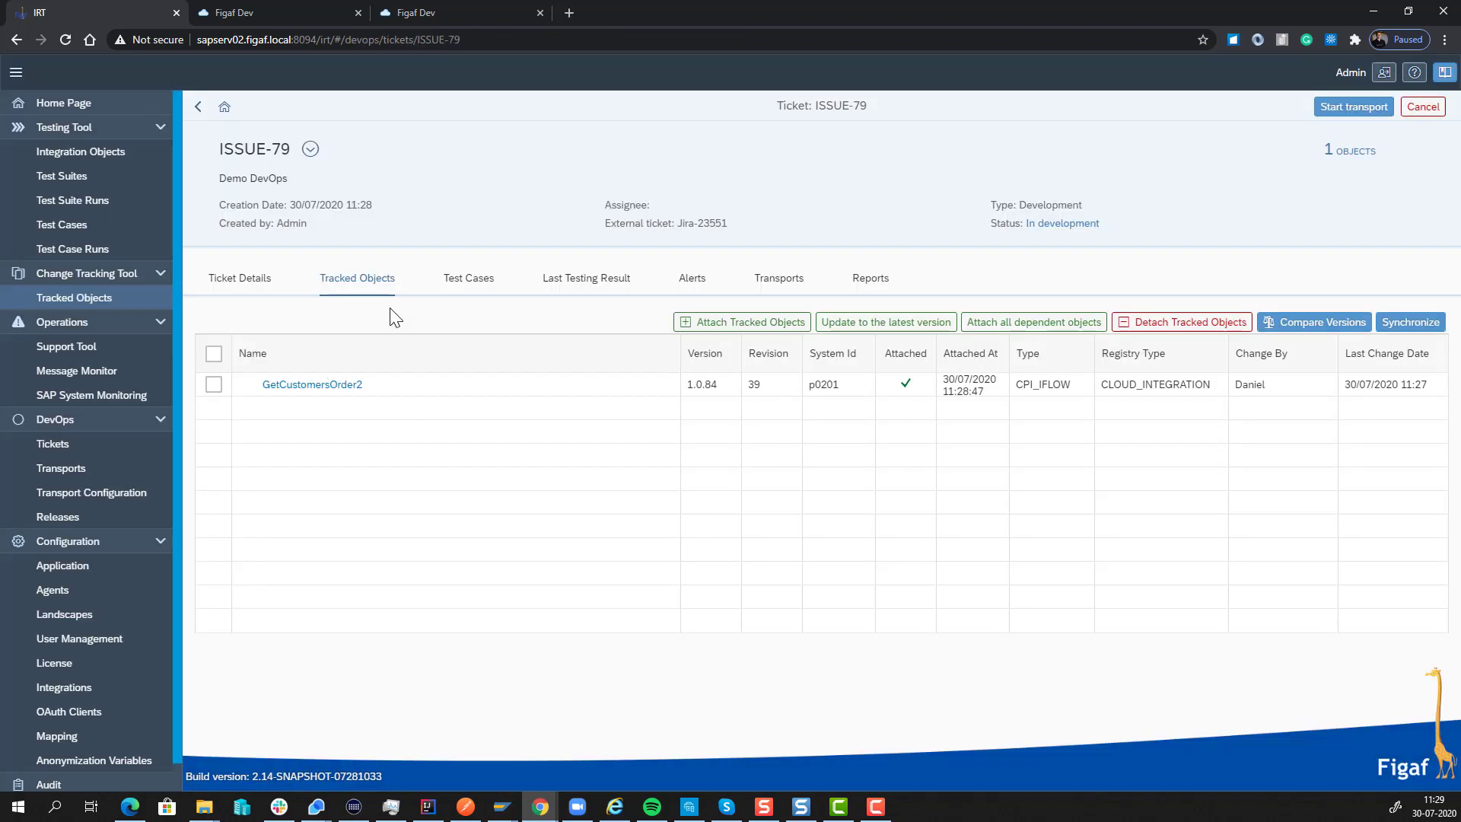
- Link the 28/07/2020 GetCustomersOrder2 regression test case to ISSUE-79
click(472, 282)
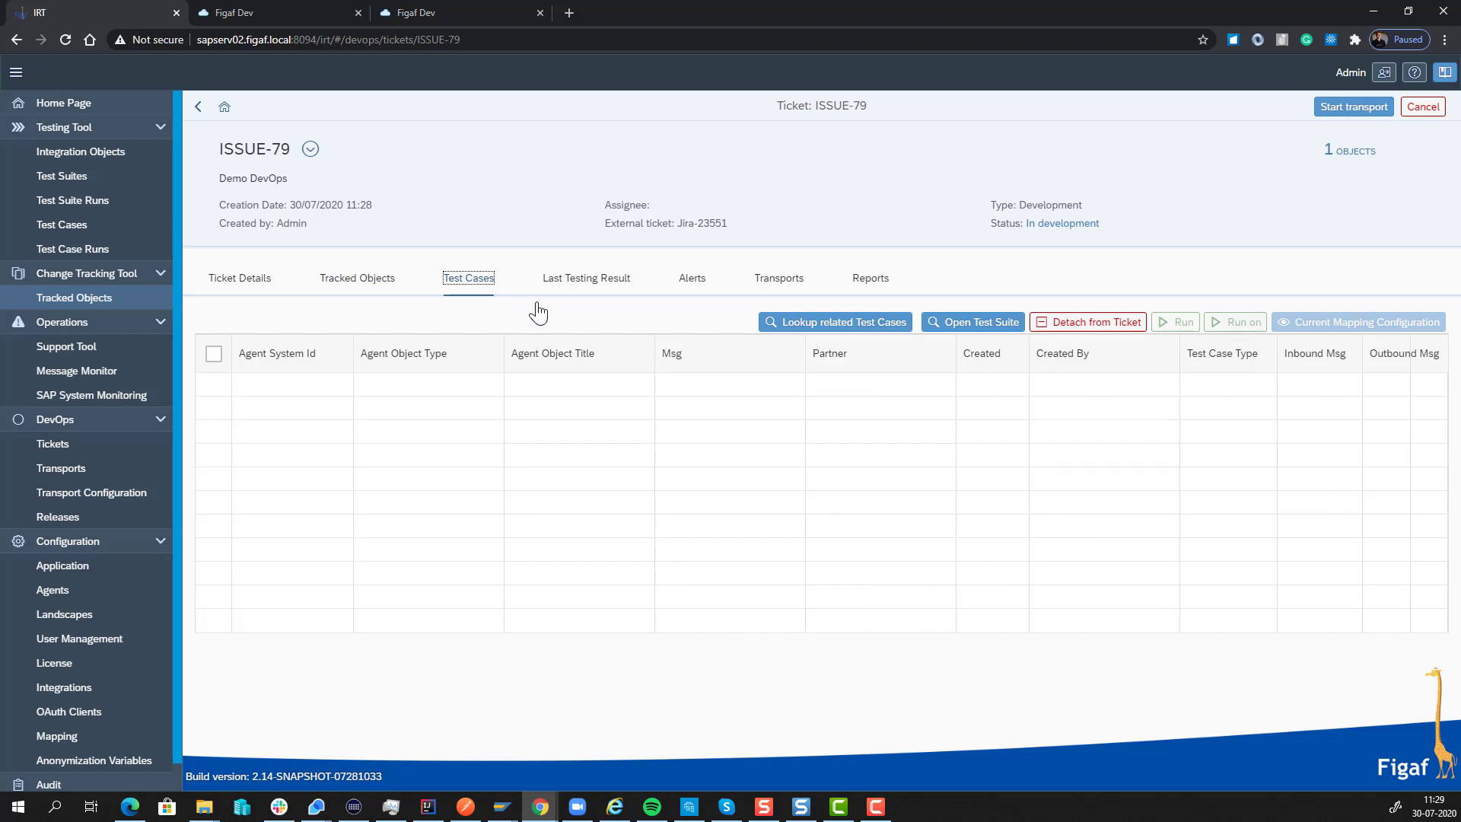
click(881, 322)
click(131, 209)
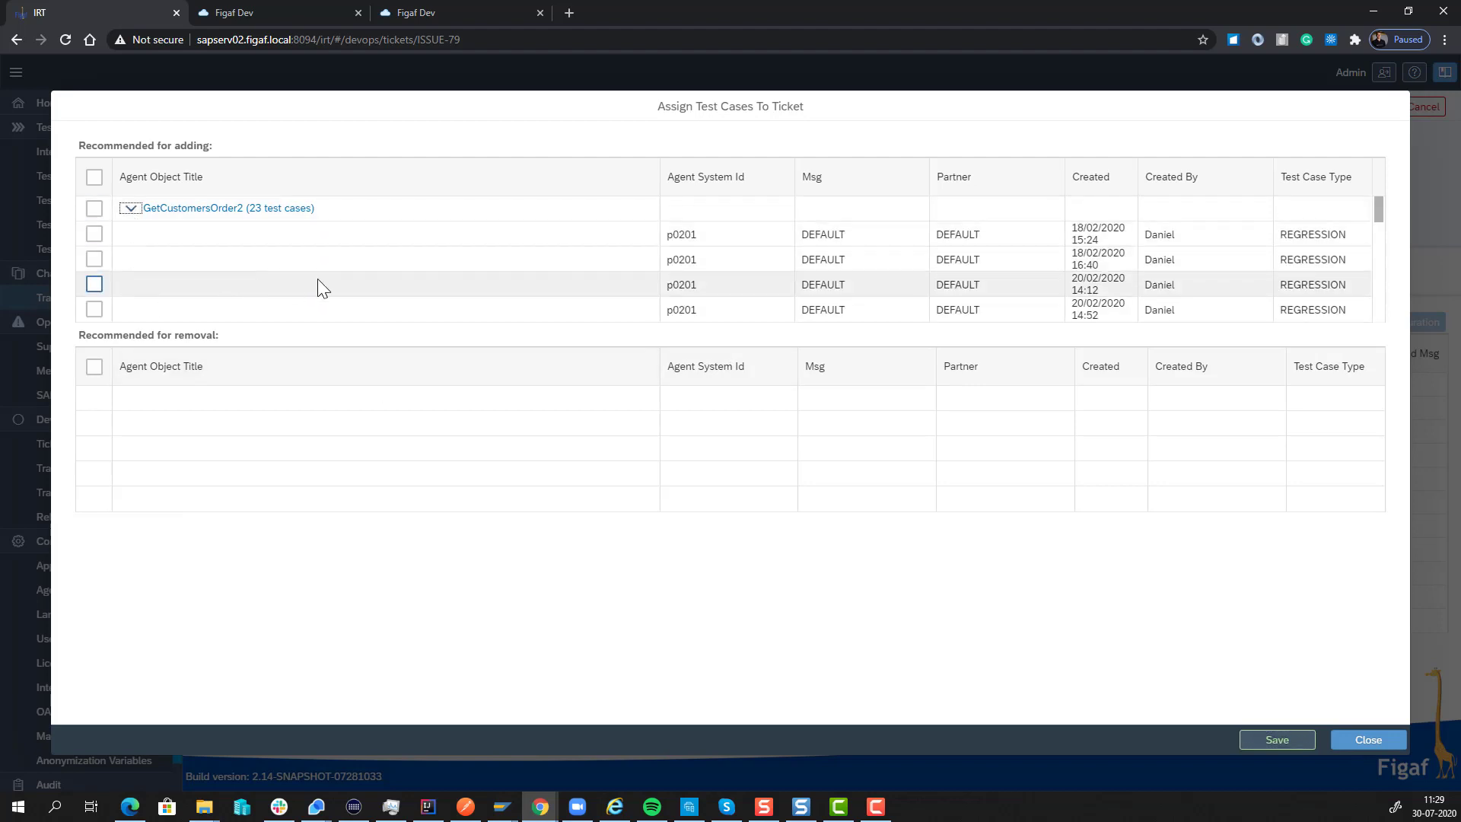
scroll(350, 252, down, 10)
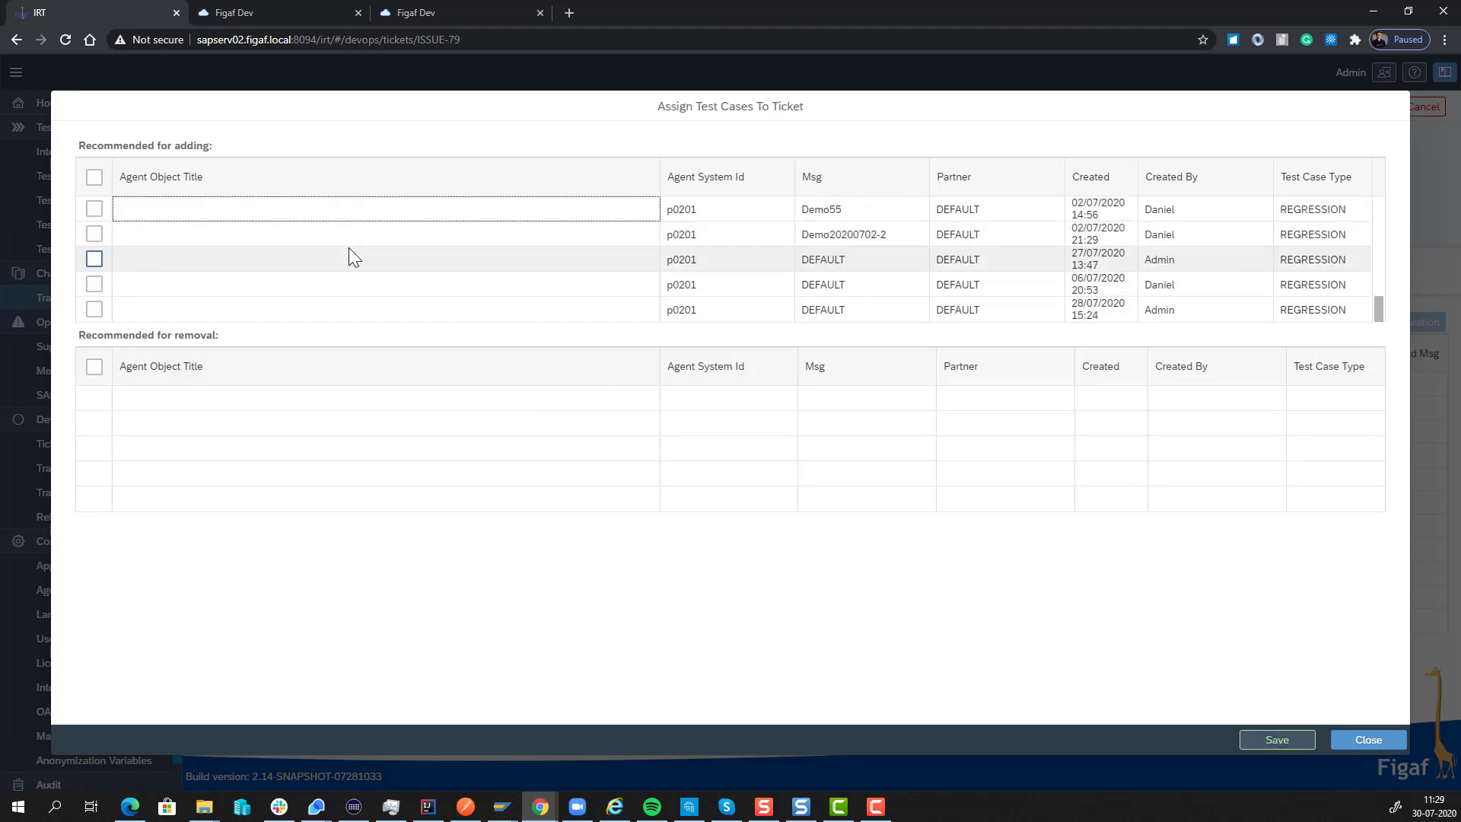
click(95, 309)
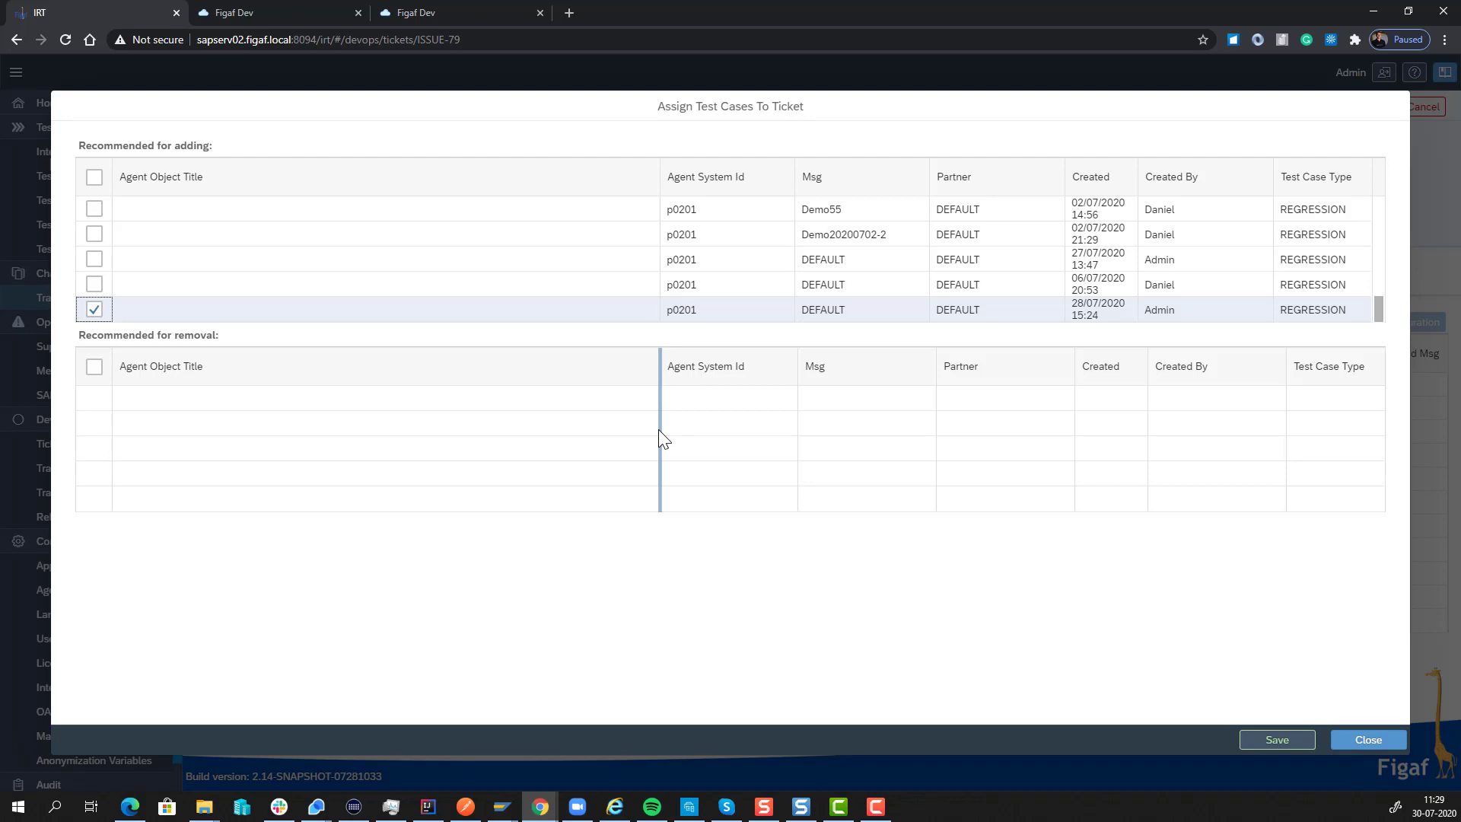
click(1275, 745)
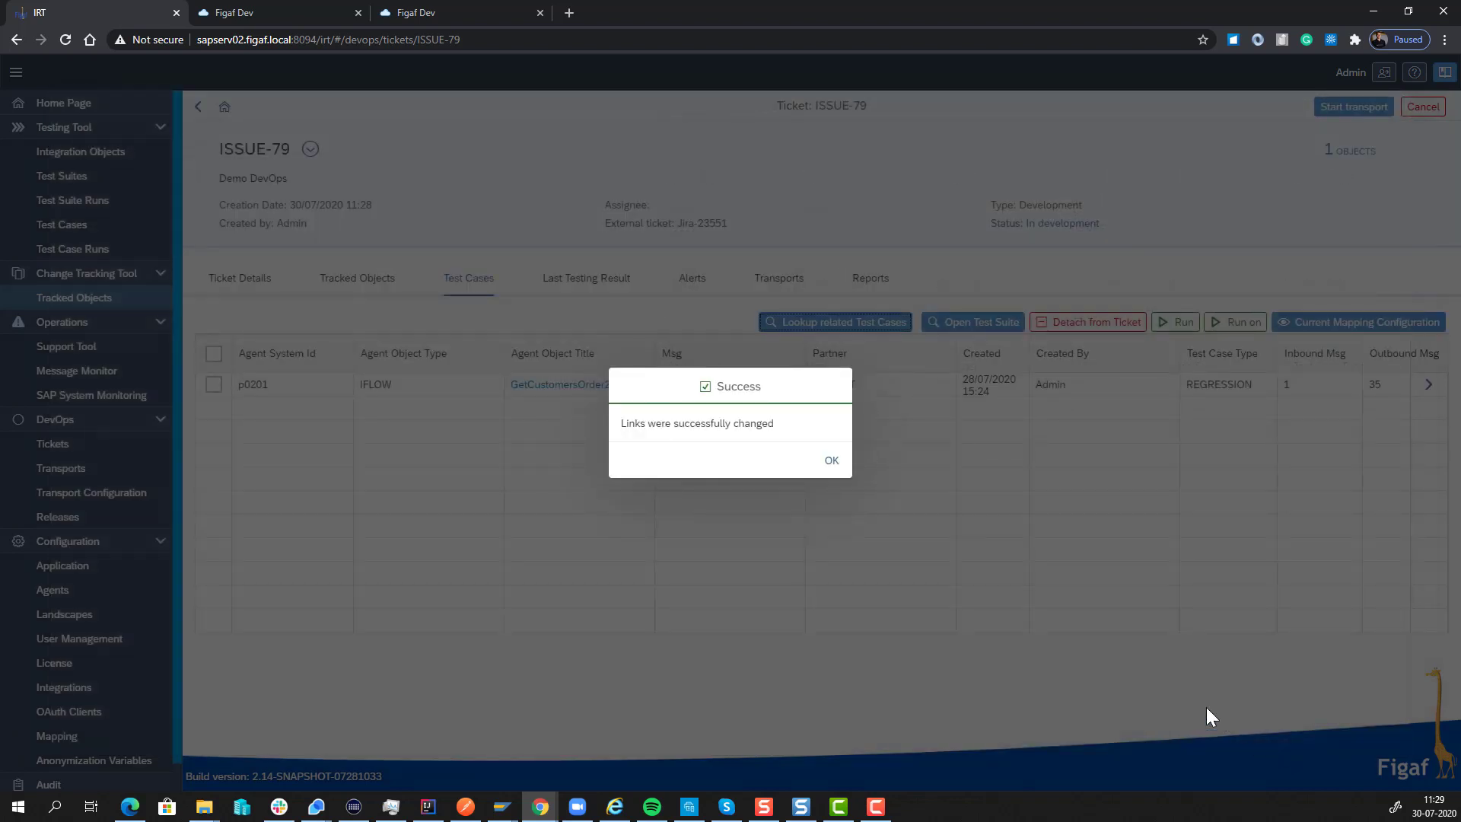
click(829, 460)
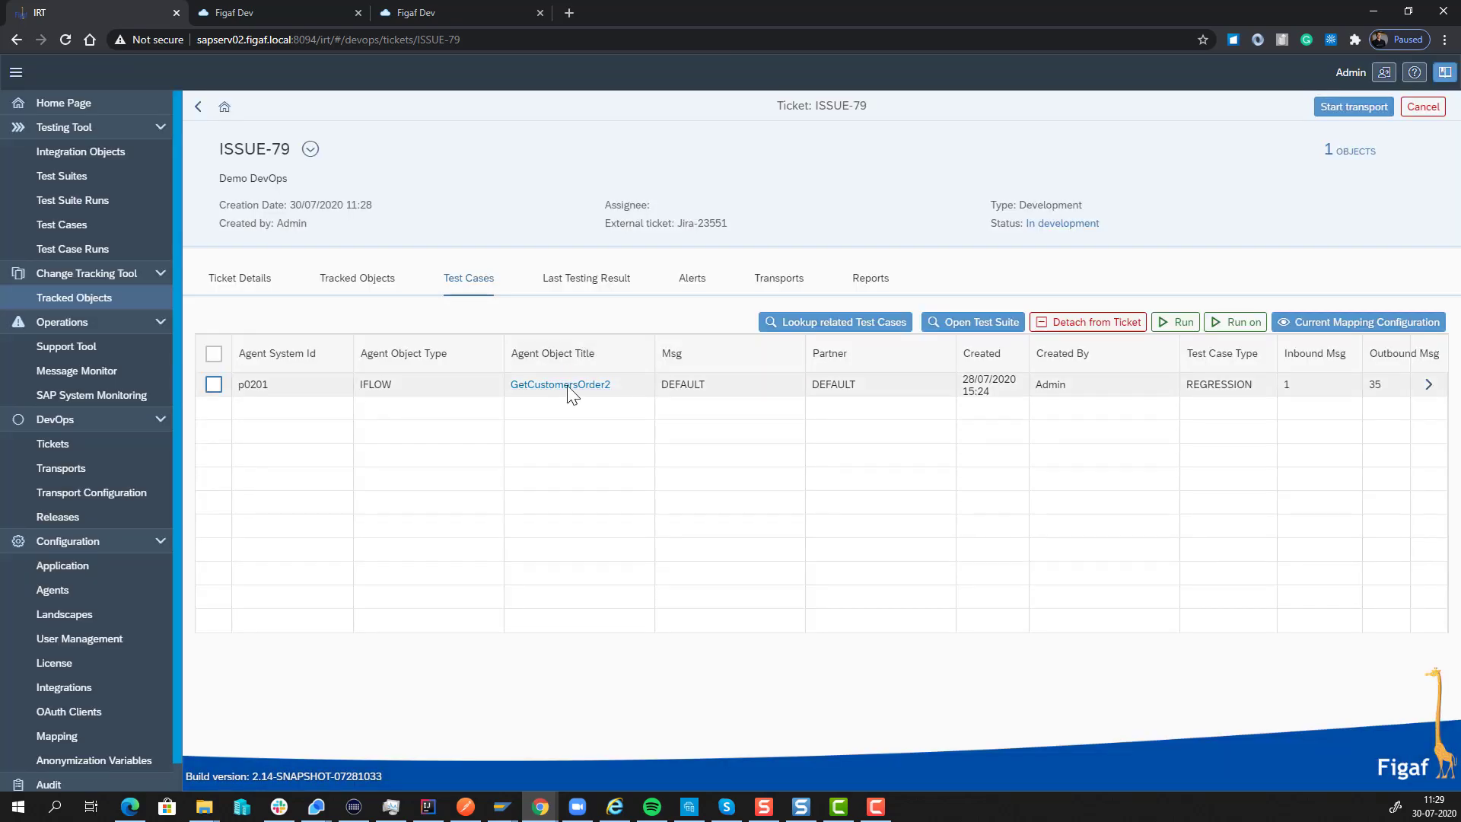
- Run the ticket's test cases on system p0201
click(1221, 325)
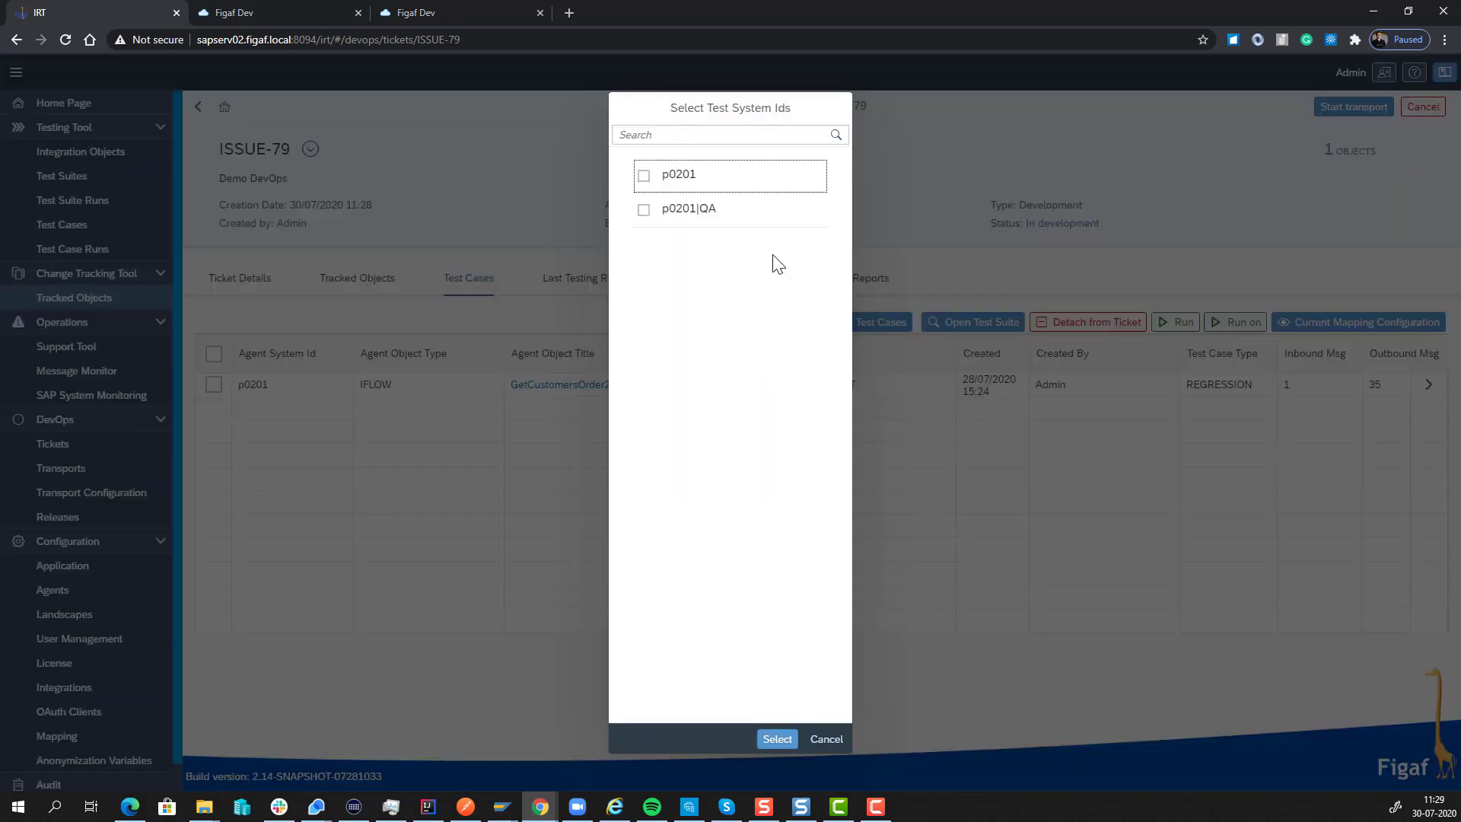
click(688, 176)
click(776, 739)
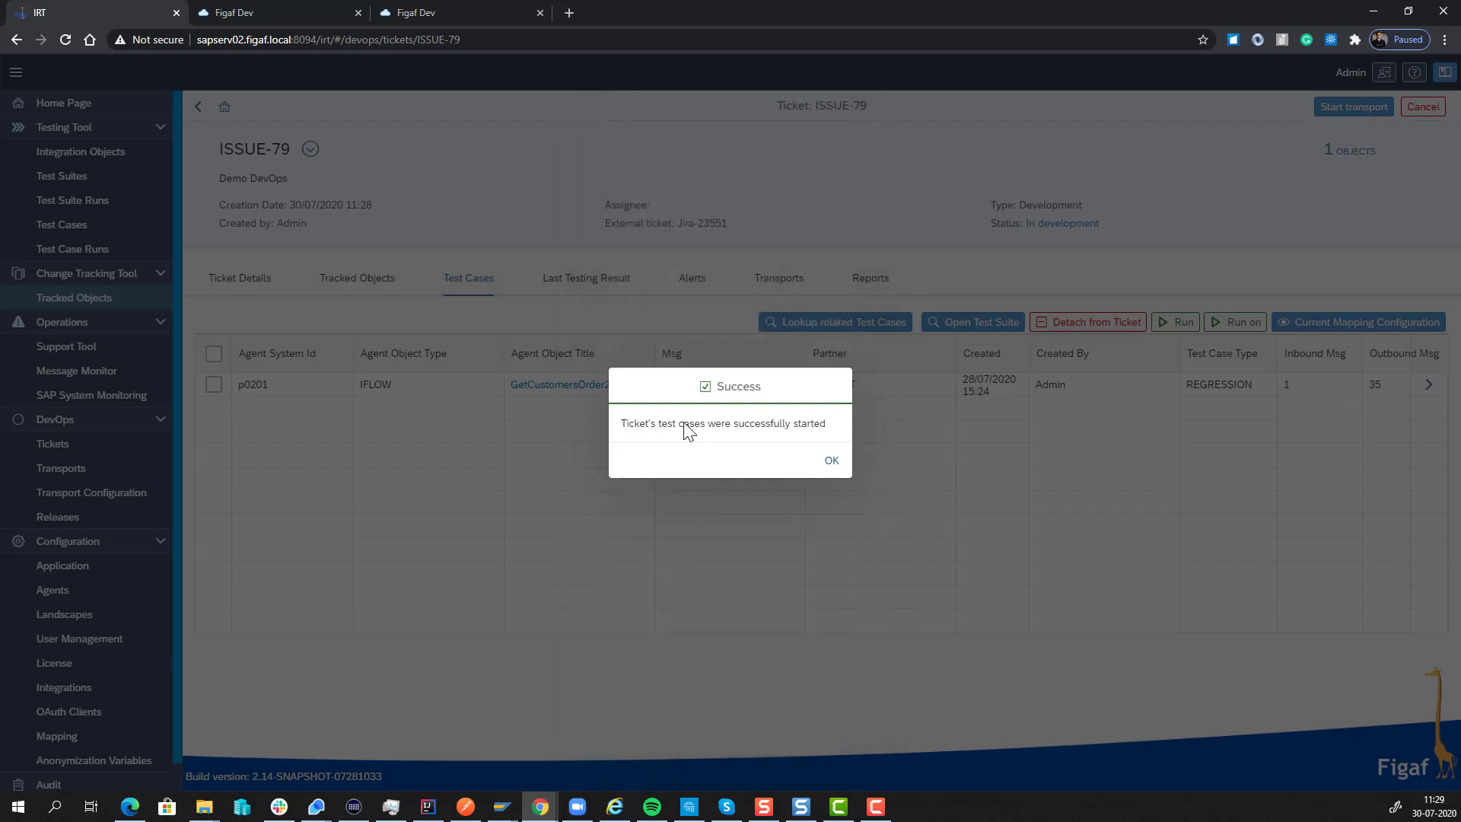
click(830, 472)
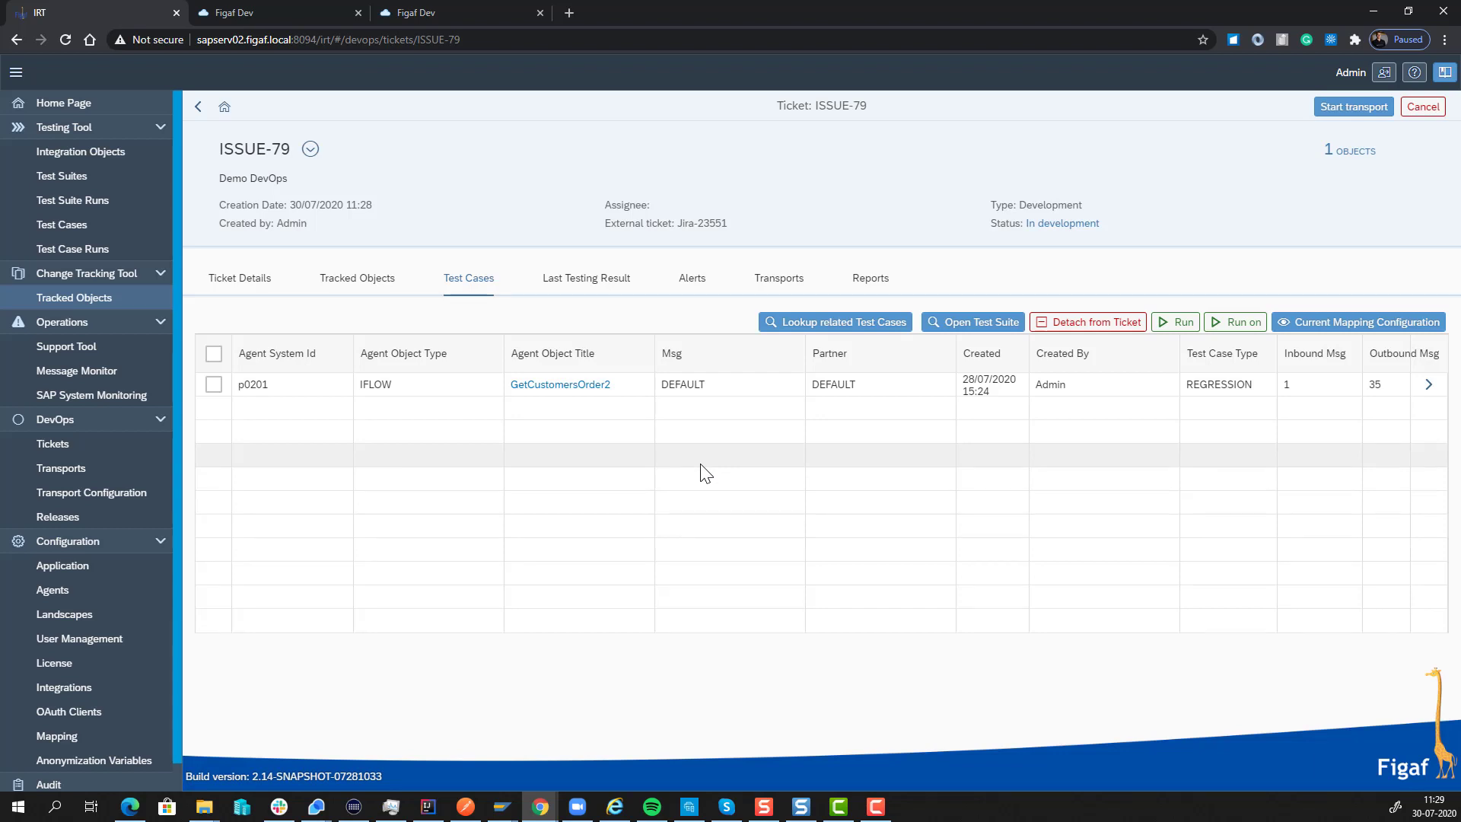
- Poll remote results for ISSUE-79's last GetCustomersOrder2 test run and view its detailed results
click(601, 282)
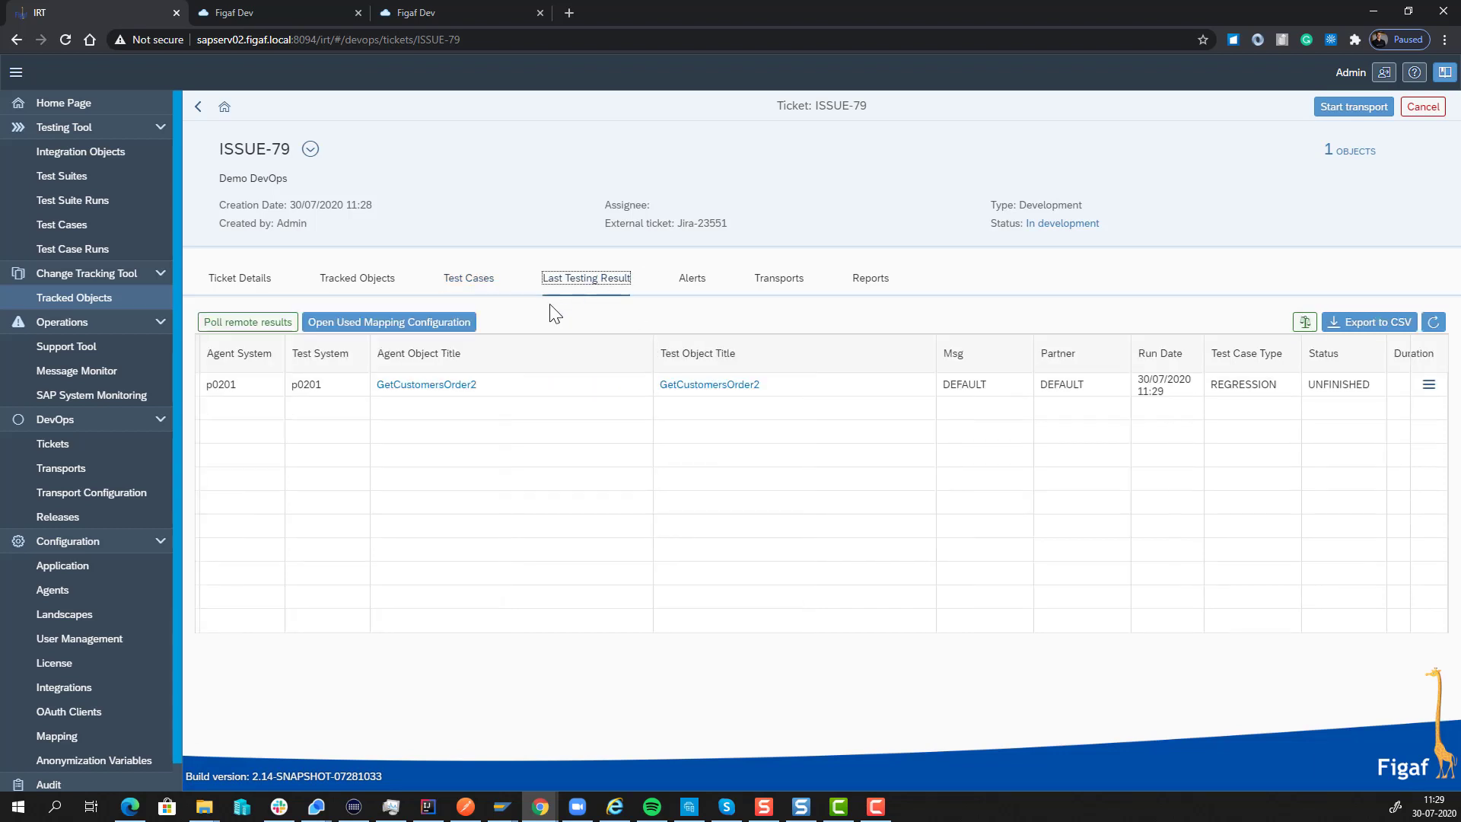
click(277, 326)
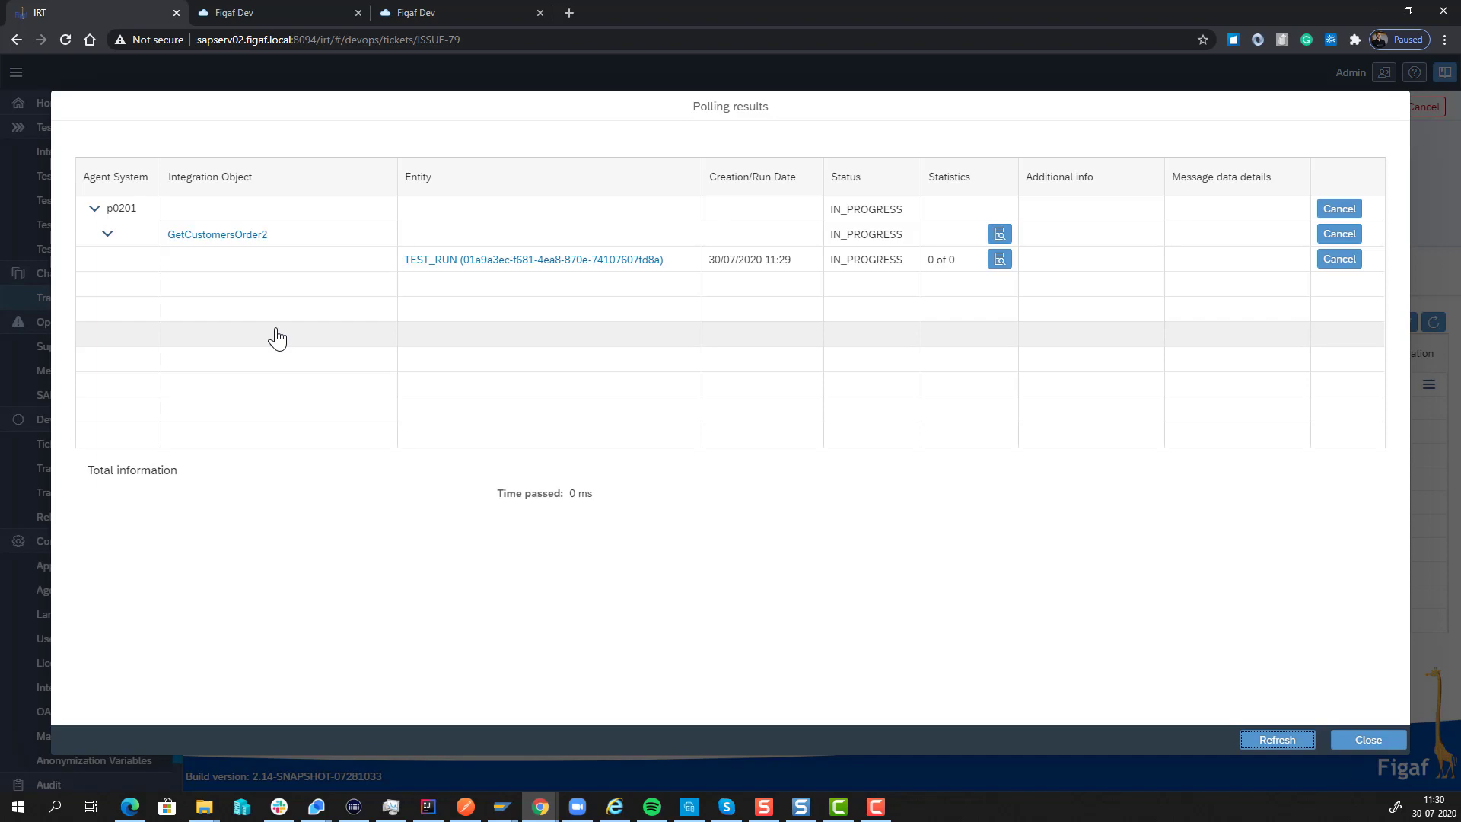
click(1314, 741)
click(1292, 742)
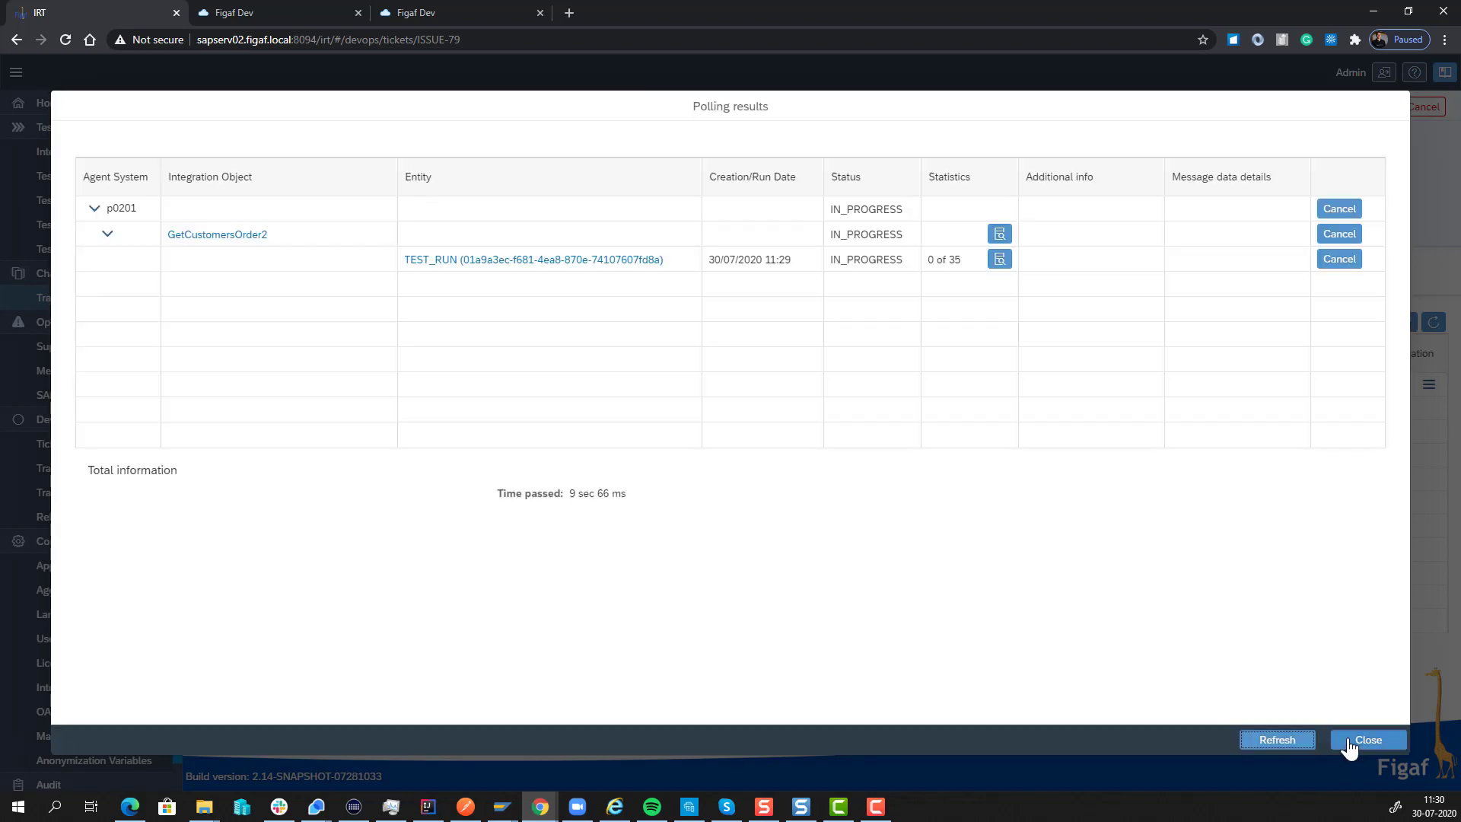
click(1351, 745)
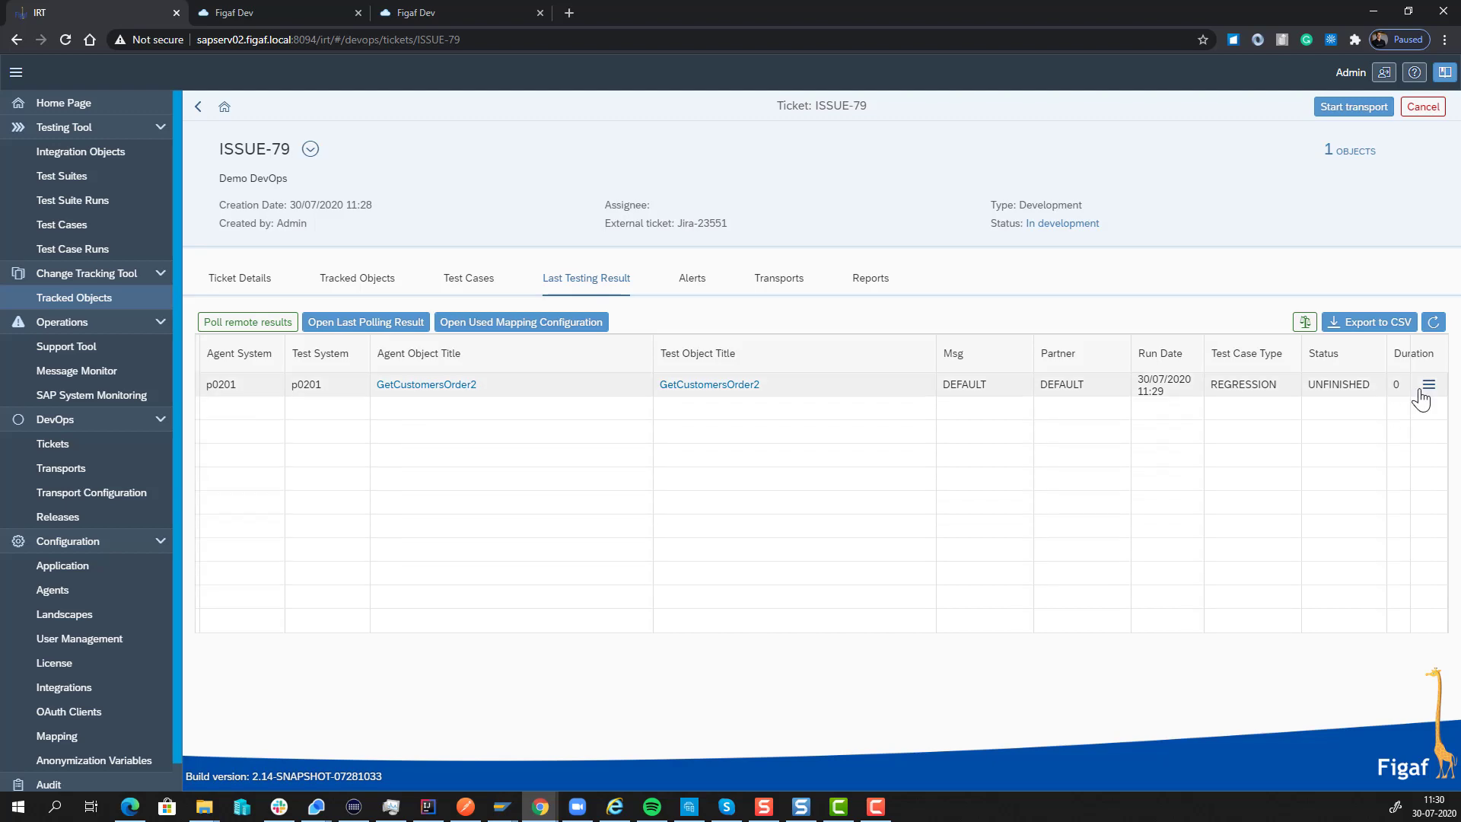
click(1428, 389)
click(1382, 421)
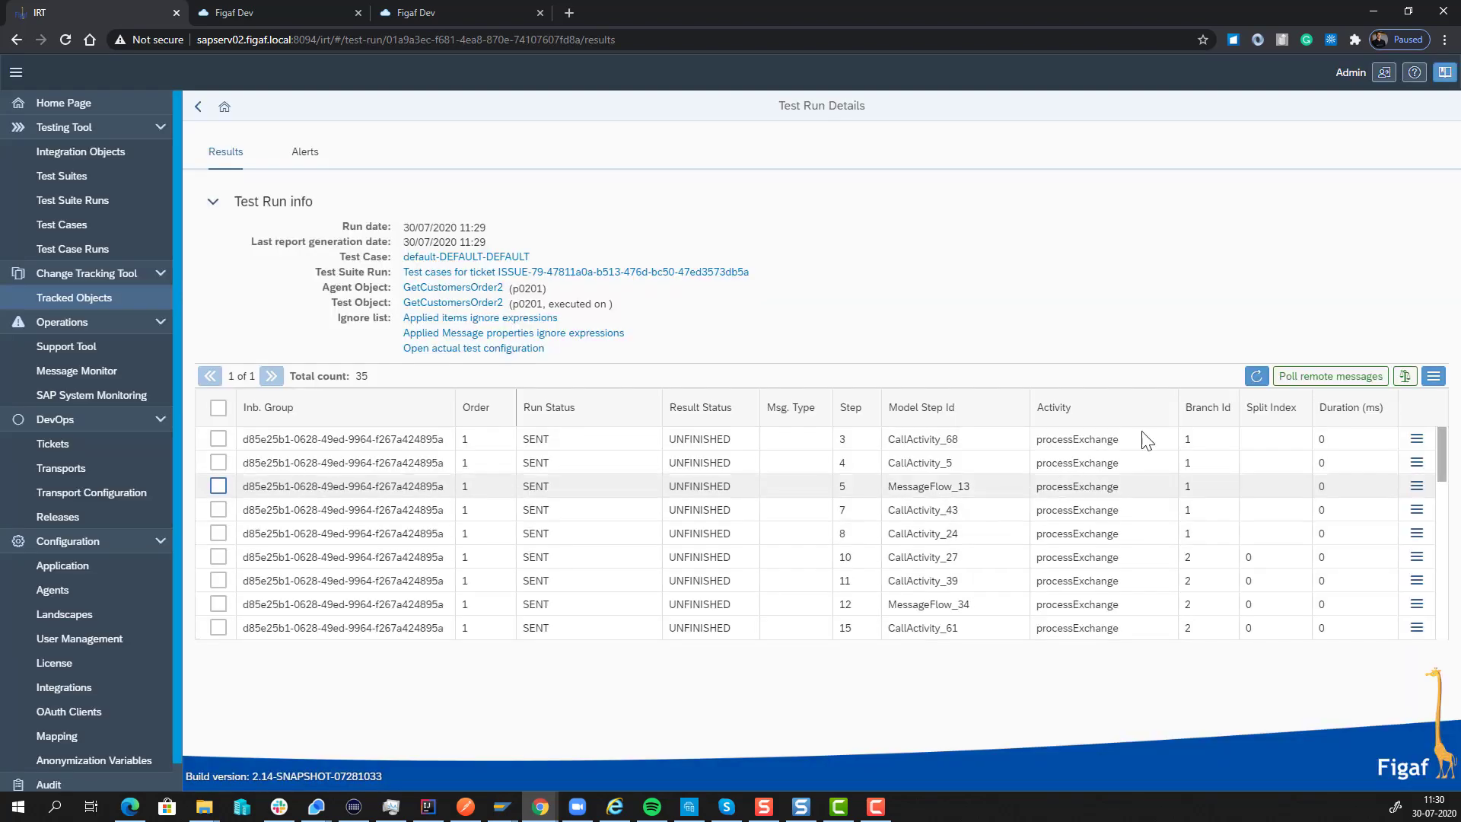
click(1255, 380)
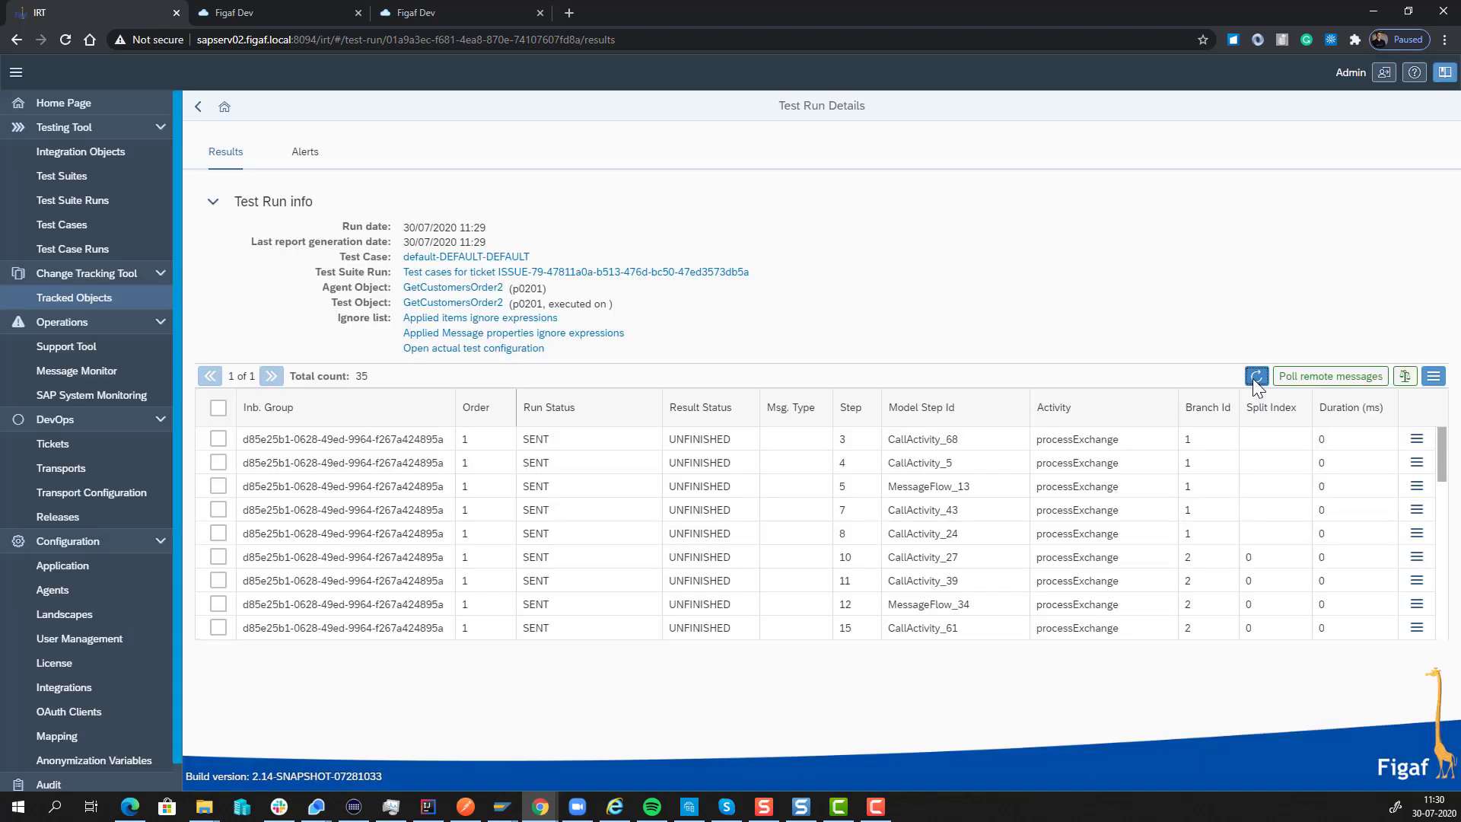
click(1253, 379)
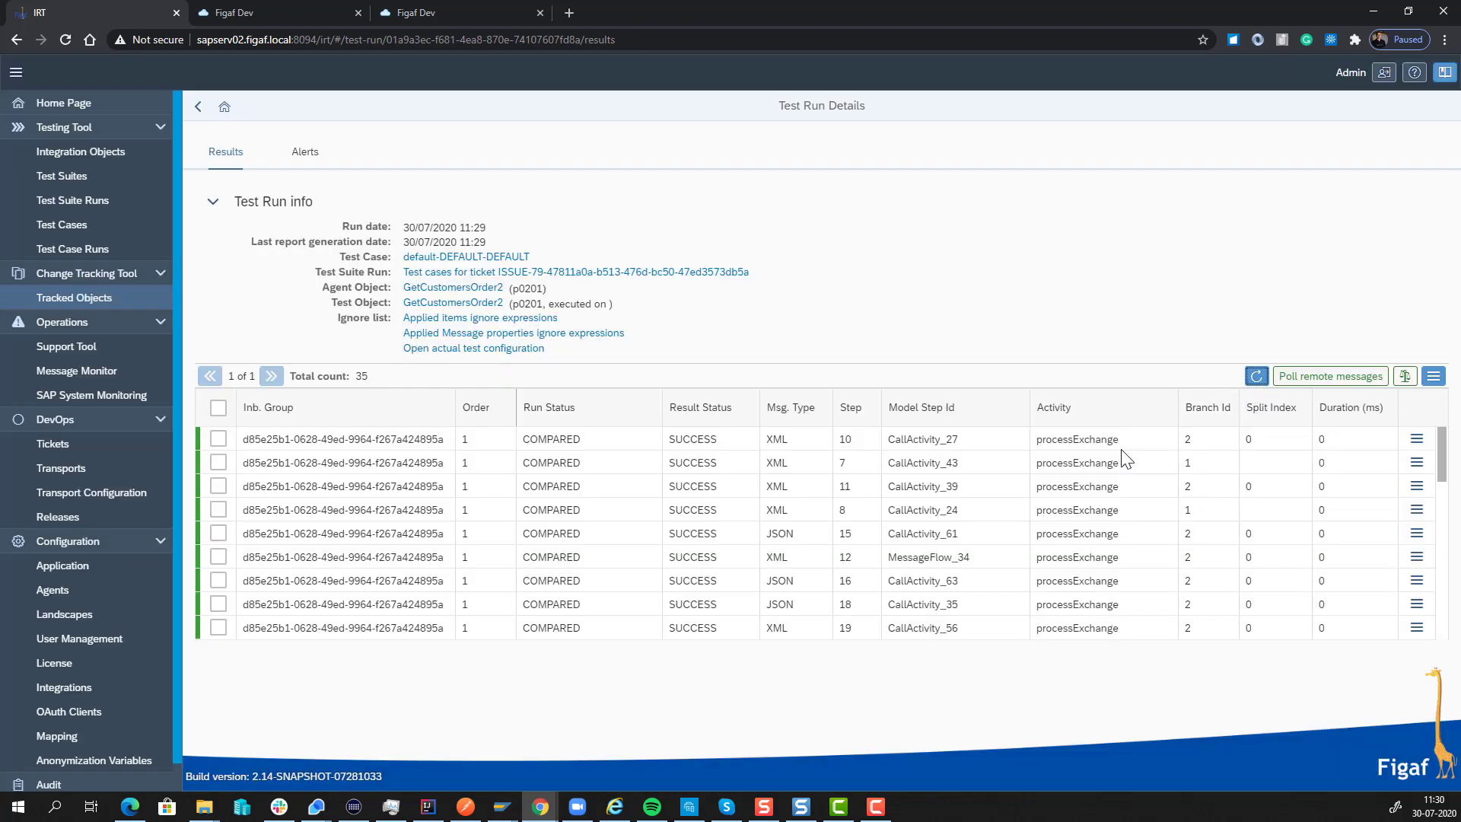
scroll(891, 541, down, 8)
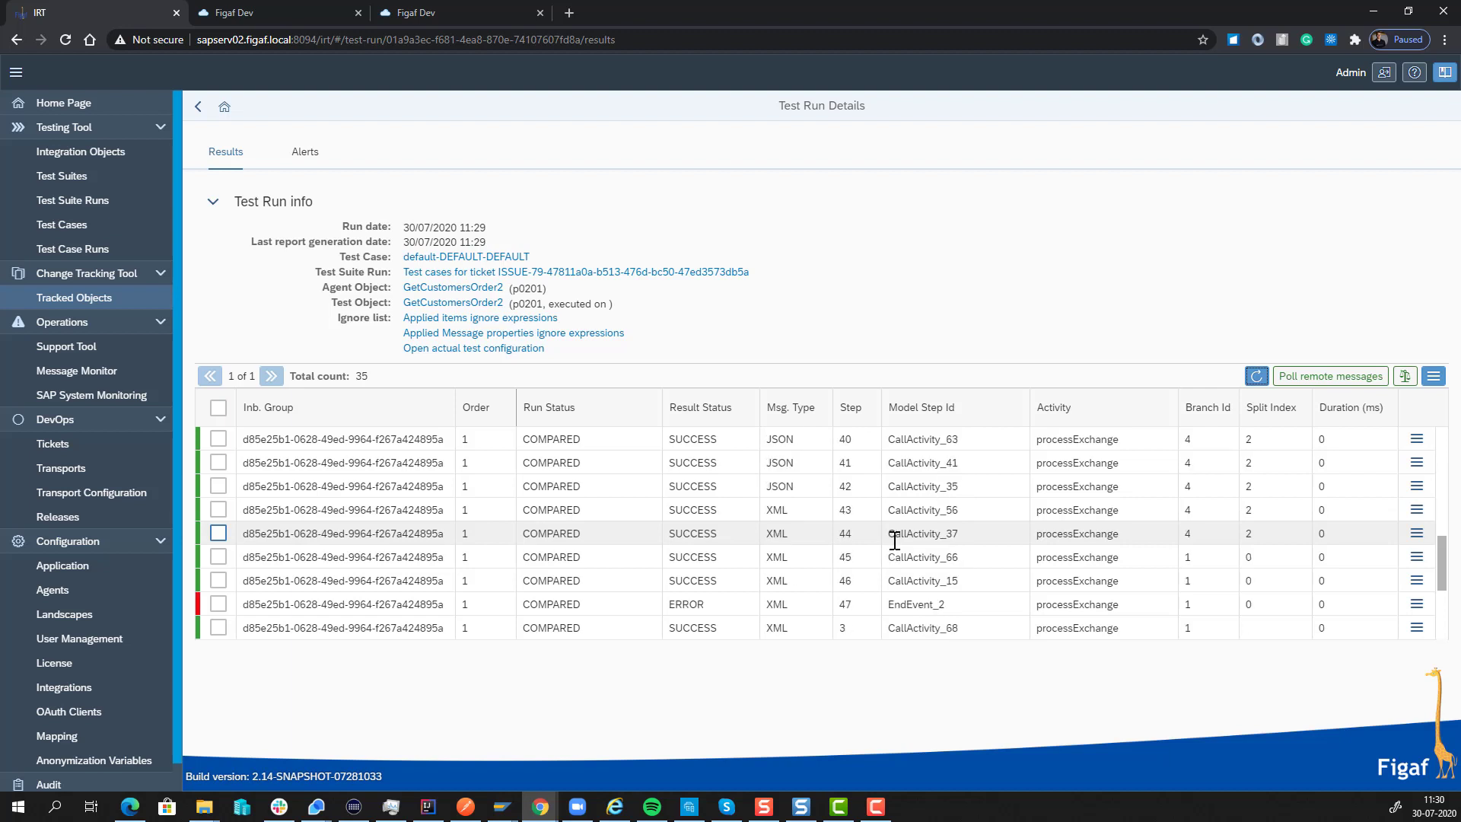
scroll(897, 578, down, 2)
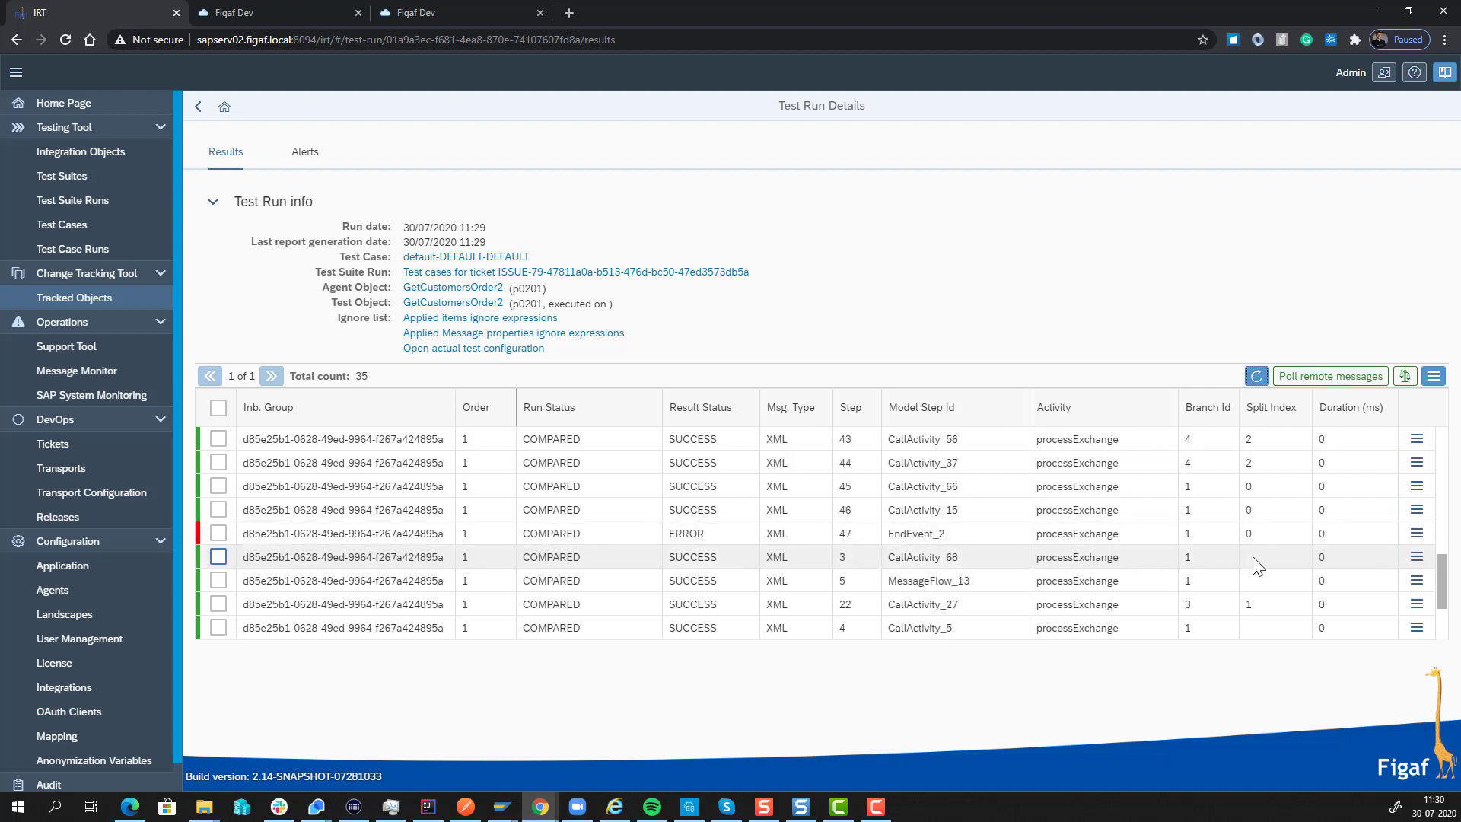
click(1417, 534)
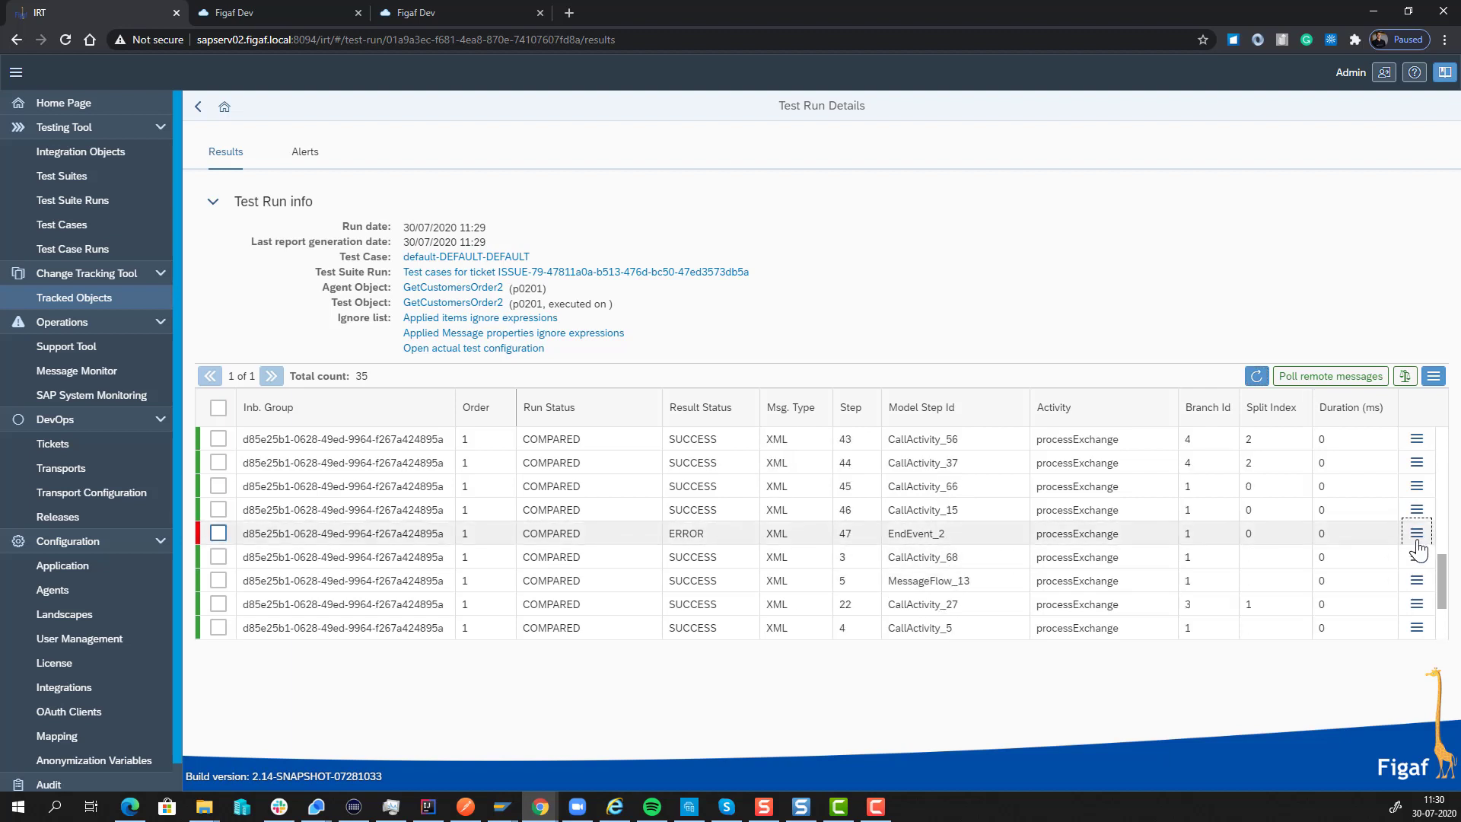
click(1417, 534)
click(1331, 577)
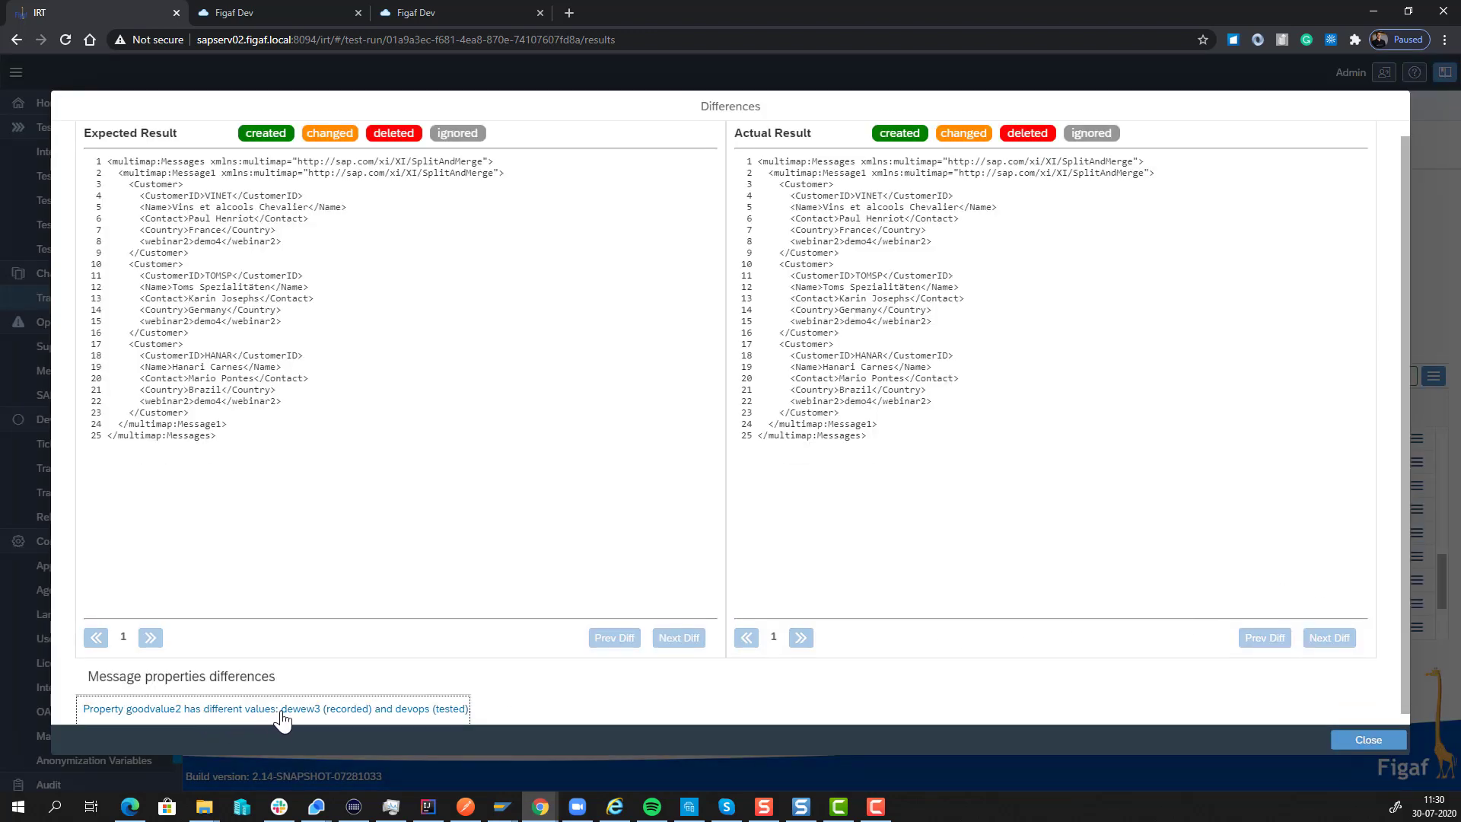
click(421, 711)
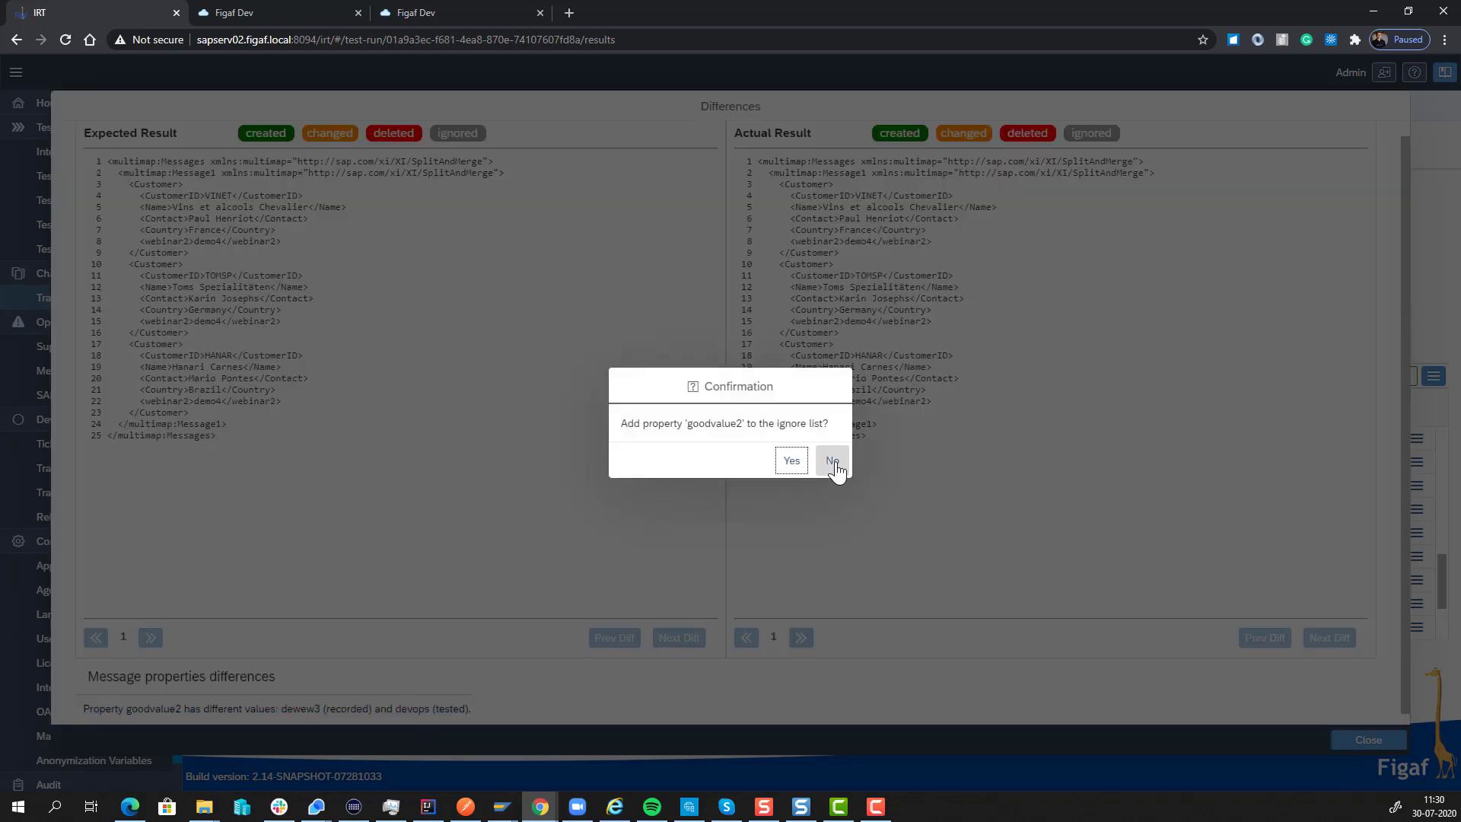
key(Tab)
click(833, 462)
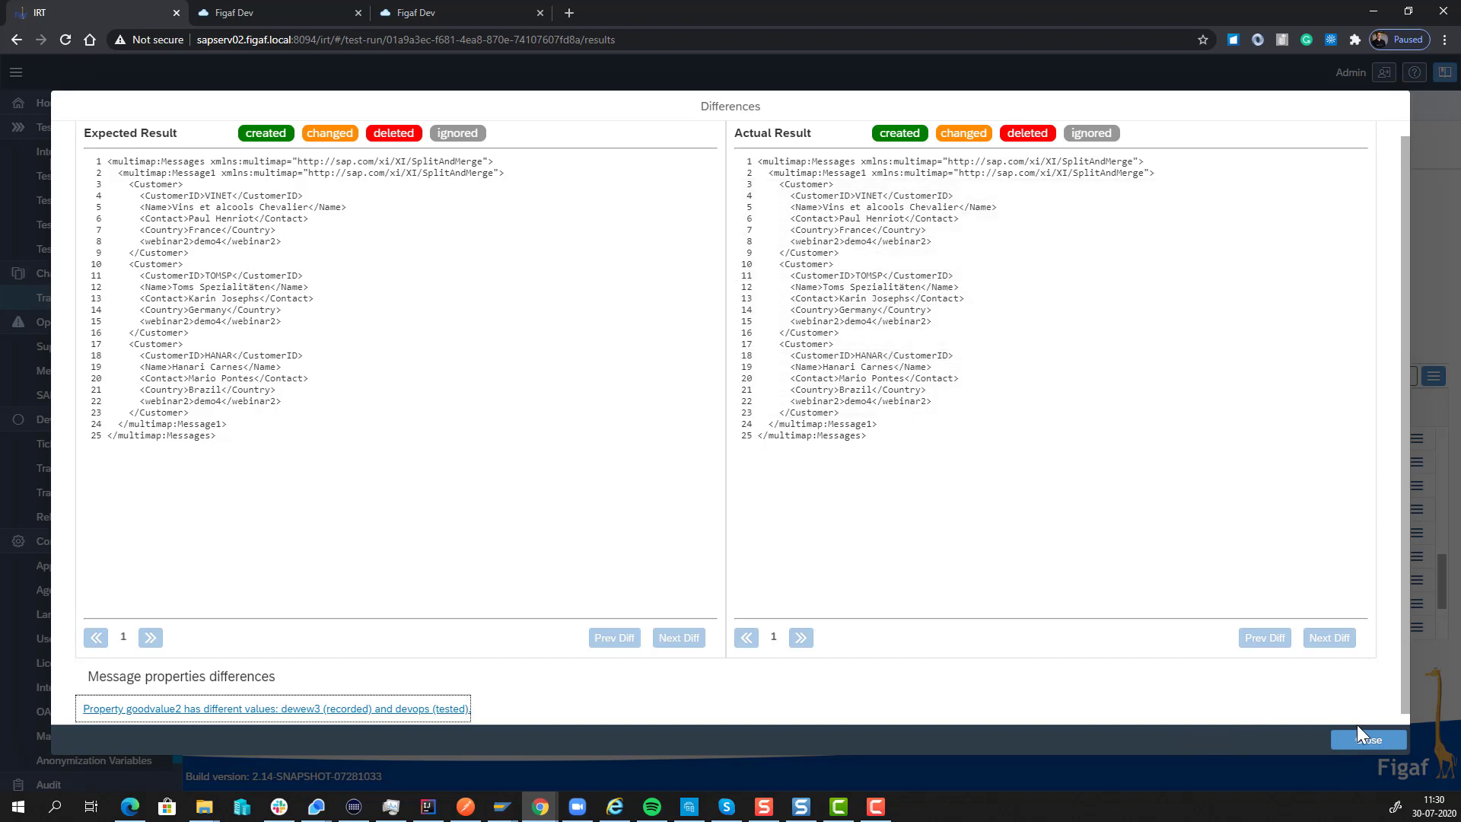
click(1360, 735)
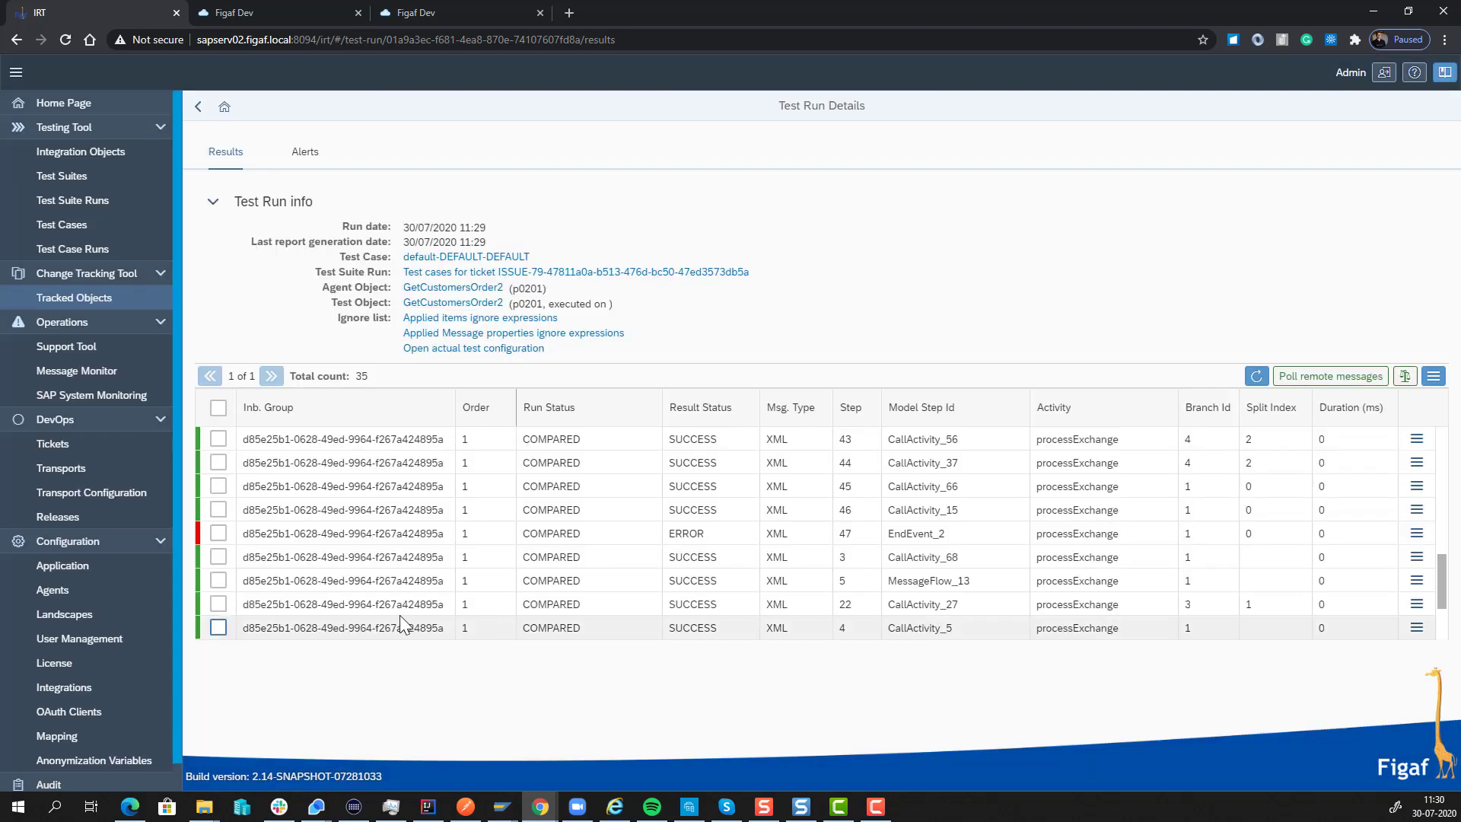
- Update the GetCustomersOrder2 test case from all 35 messages of this test run
click(219, 408)
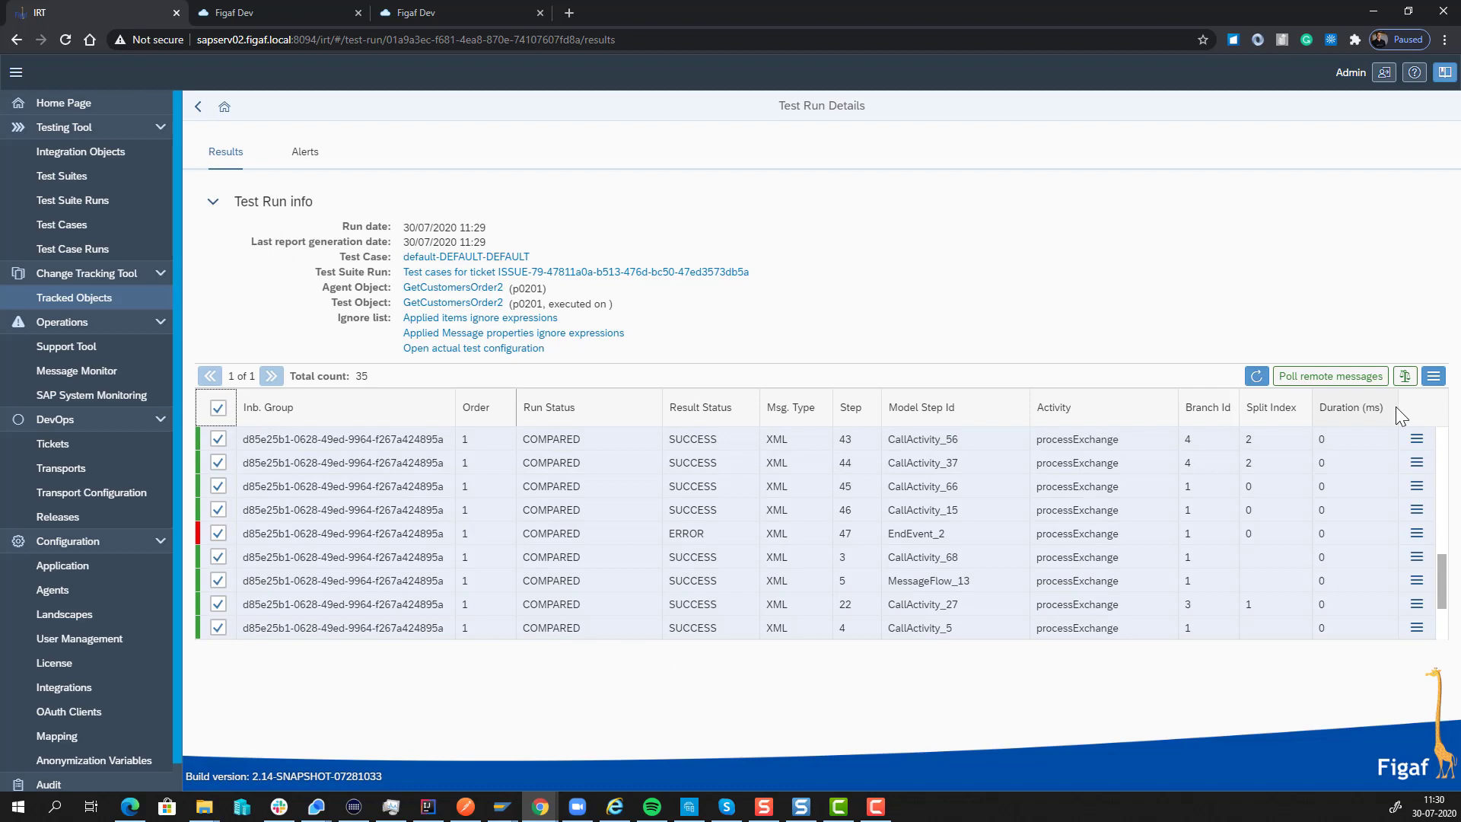
click(1433, 377)
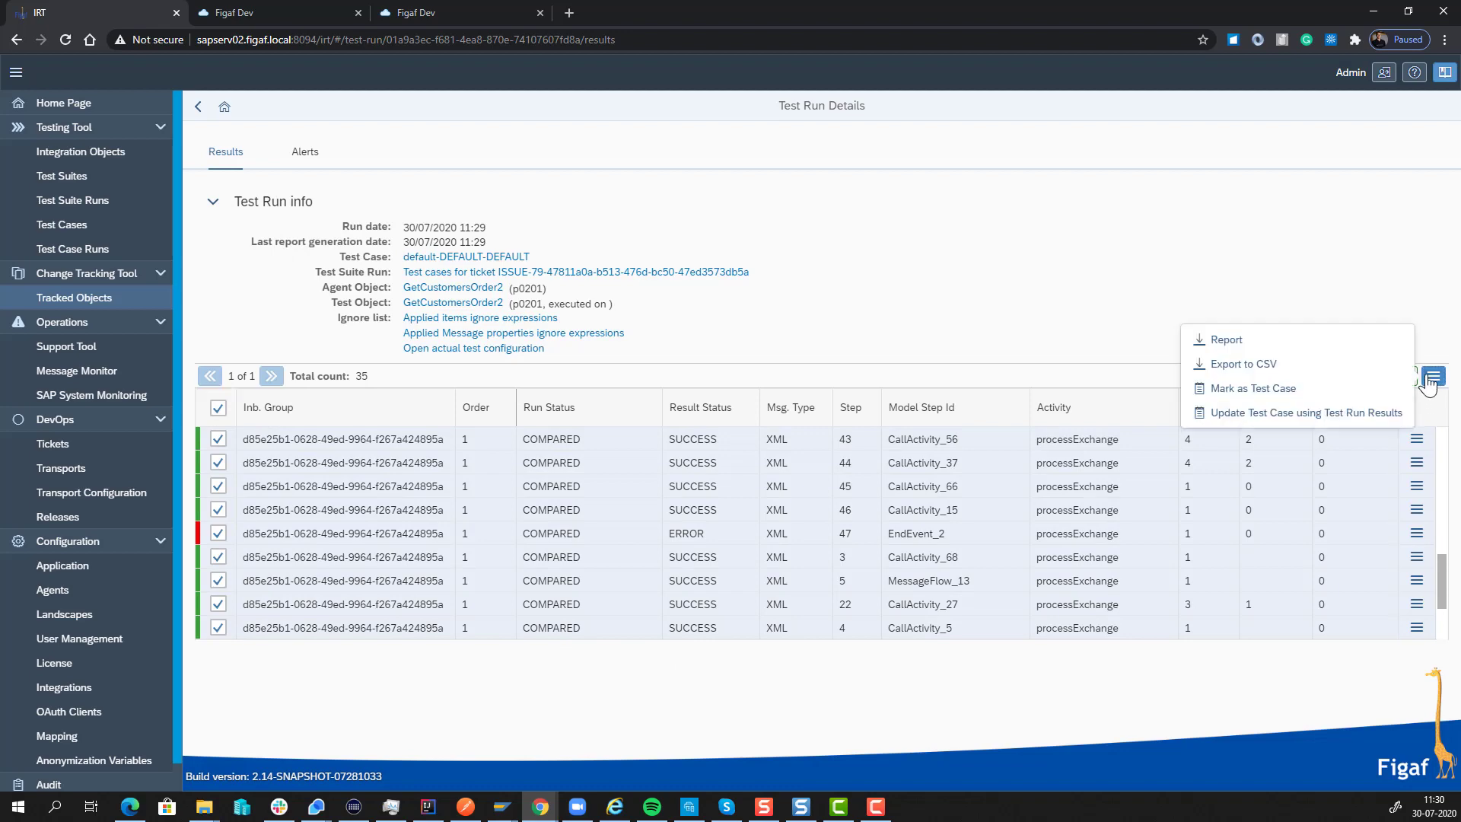
click(1352, 421)
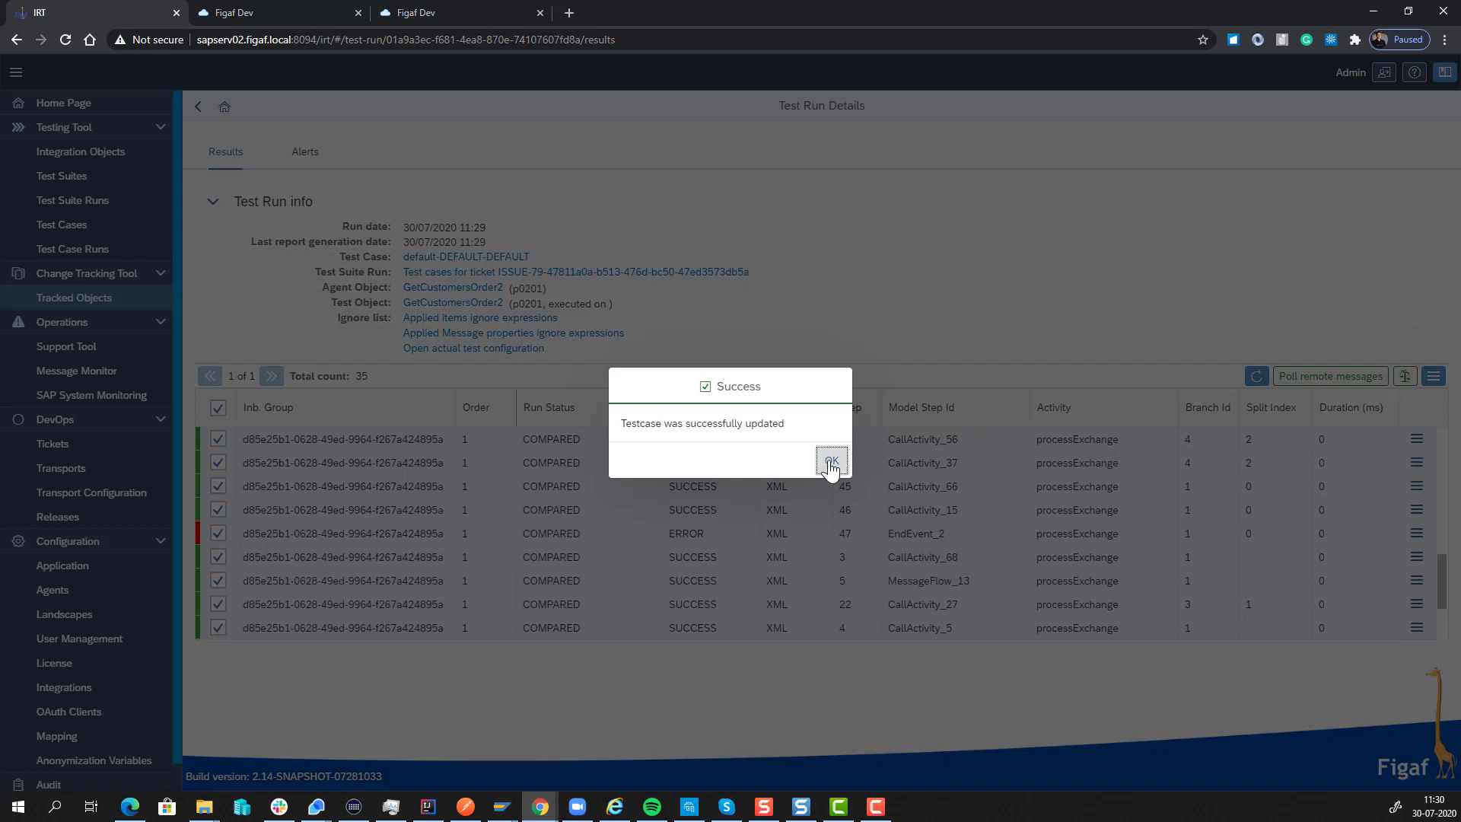
click(832, 461)
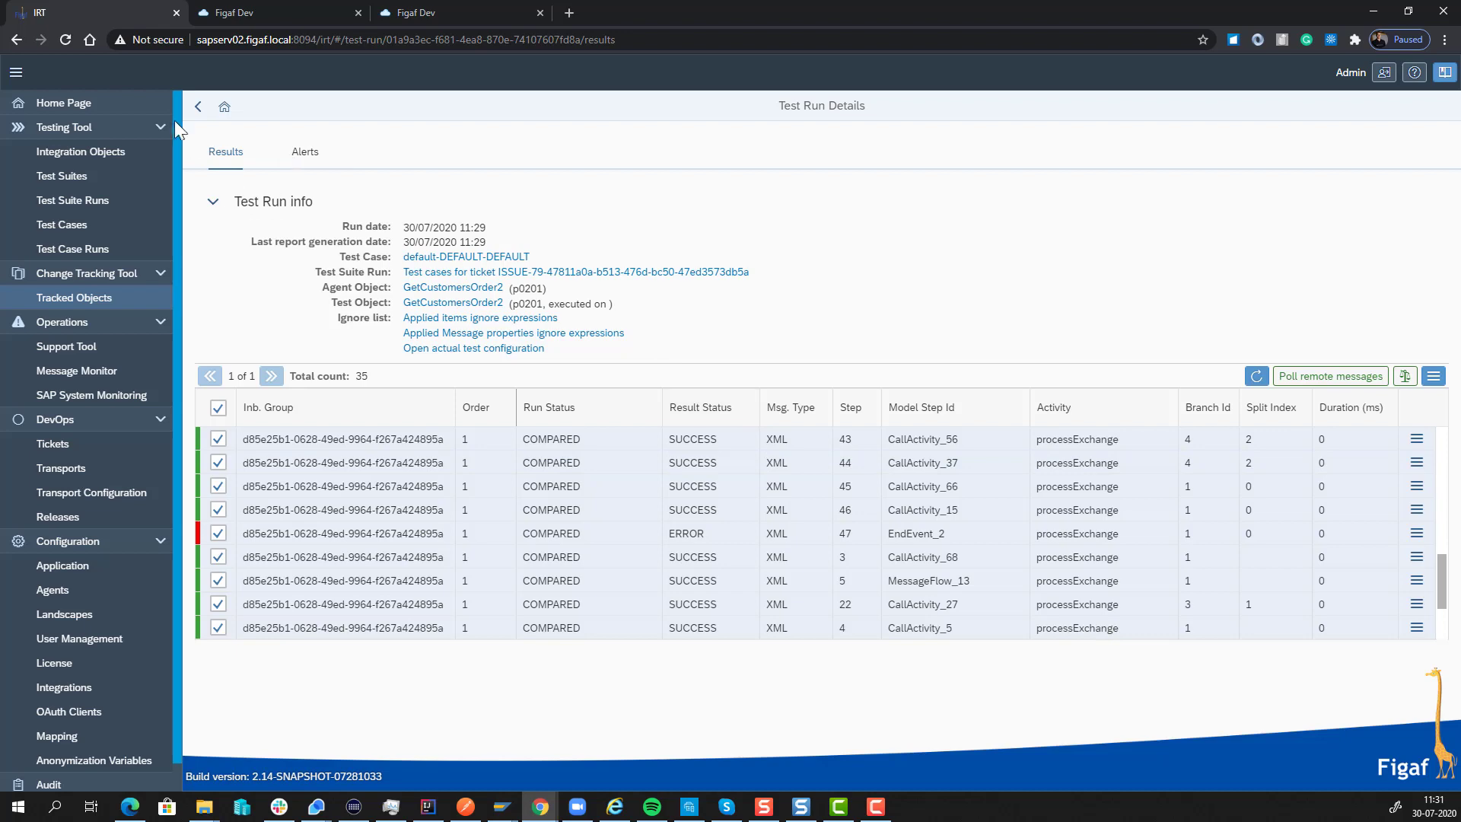
- Return to ticket ISSUE-79 and start its transport, creating TRANSPORT-115 for the CPI objects
click(198, 108)
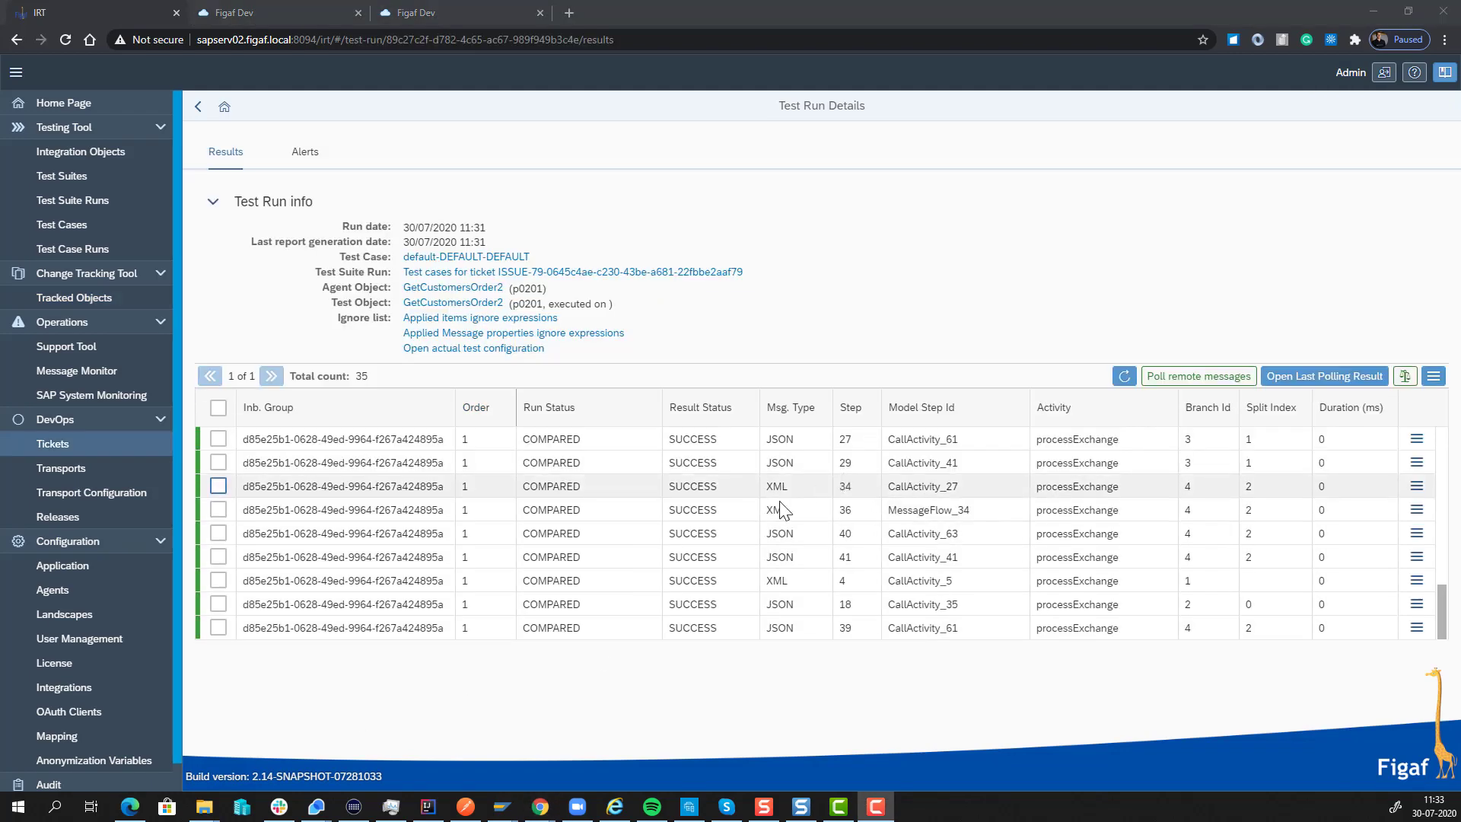
scroll(731, 544, up, 6)
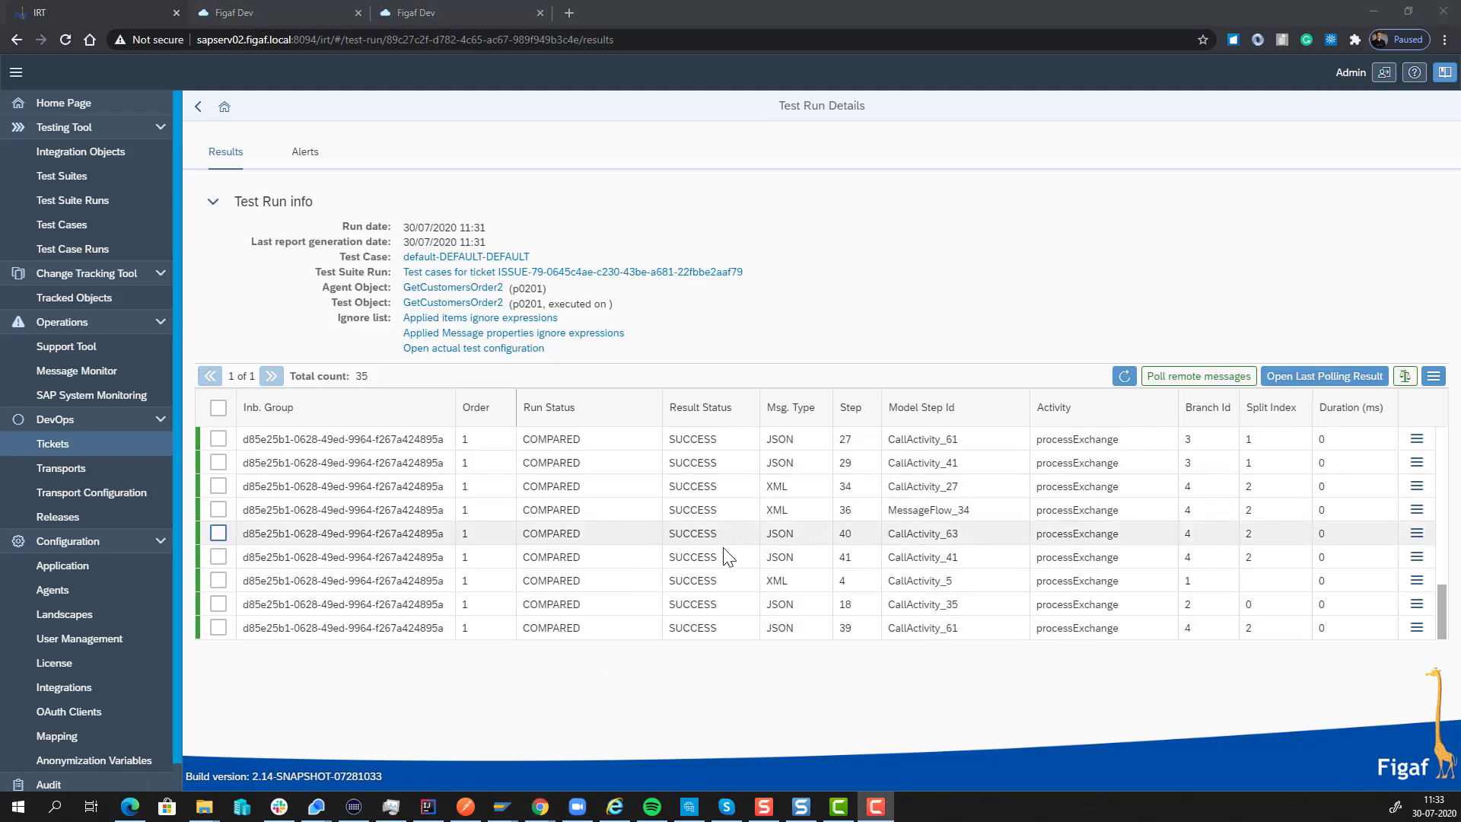
scroll(704, 554, up, 3)
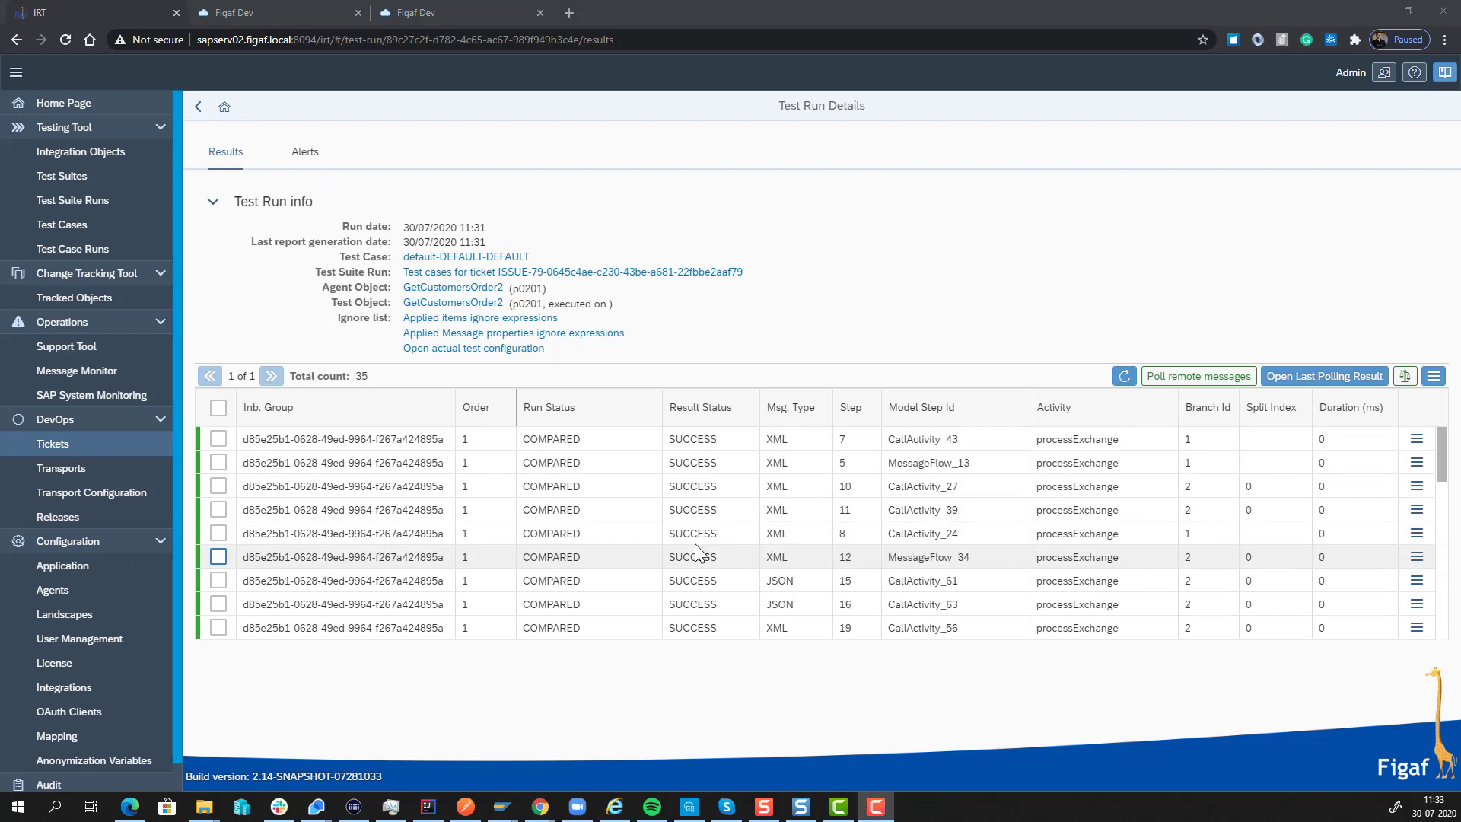
click(197, 107)
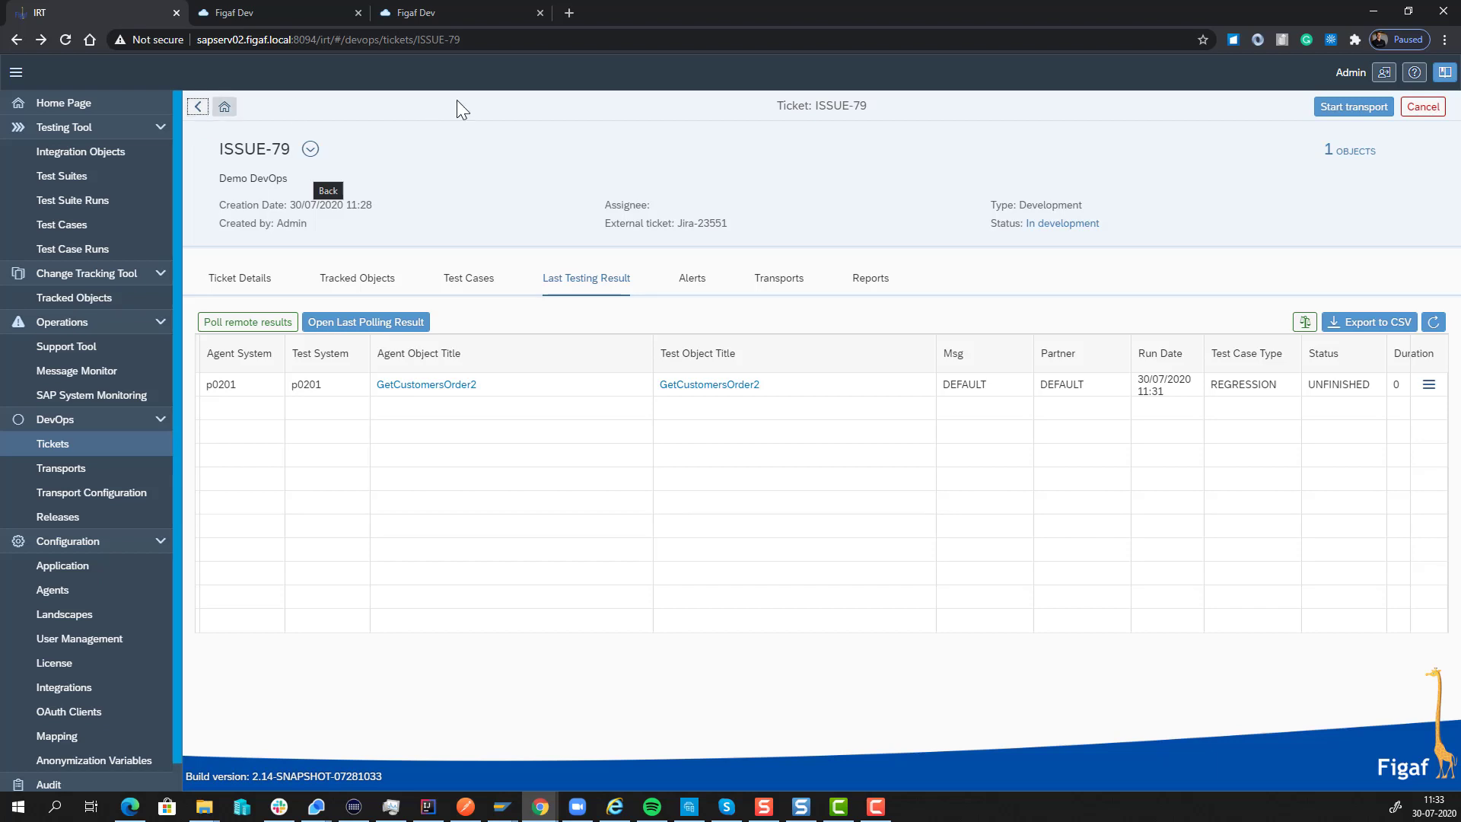
click(1340, 114)
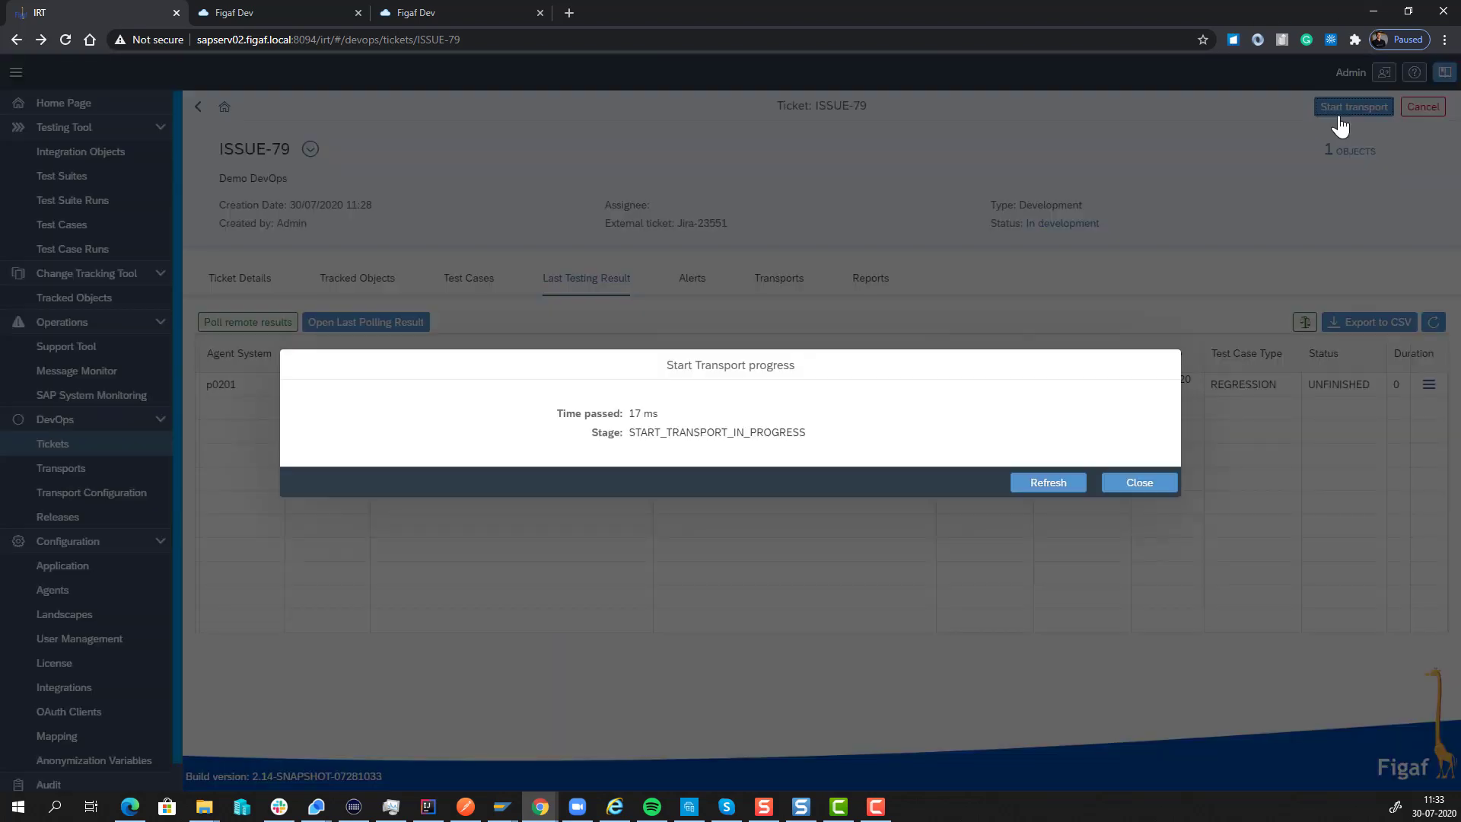
click(1058, 487)
click(1139, 484)
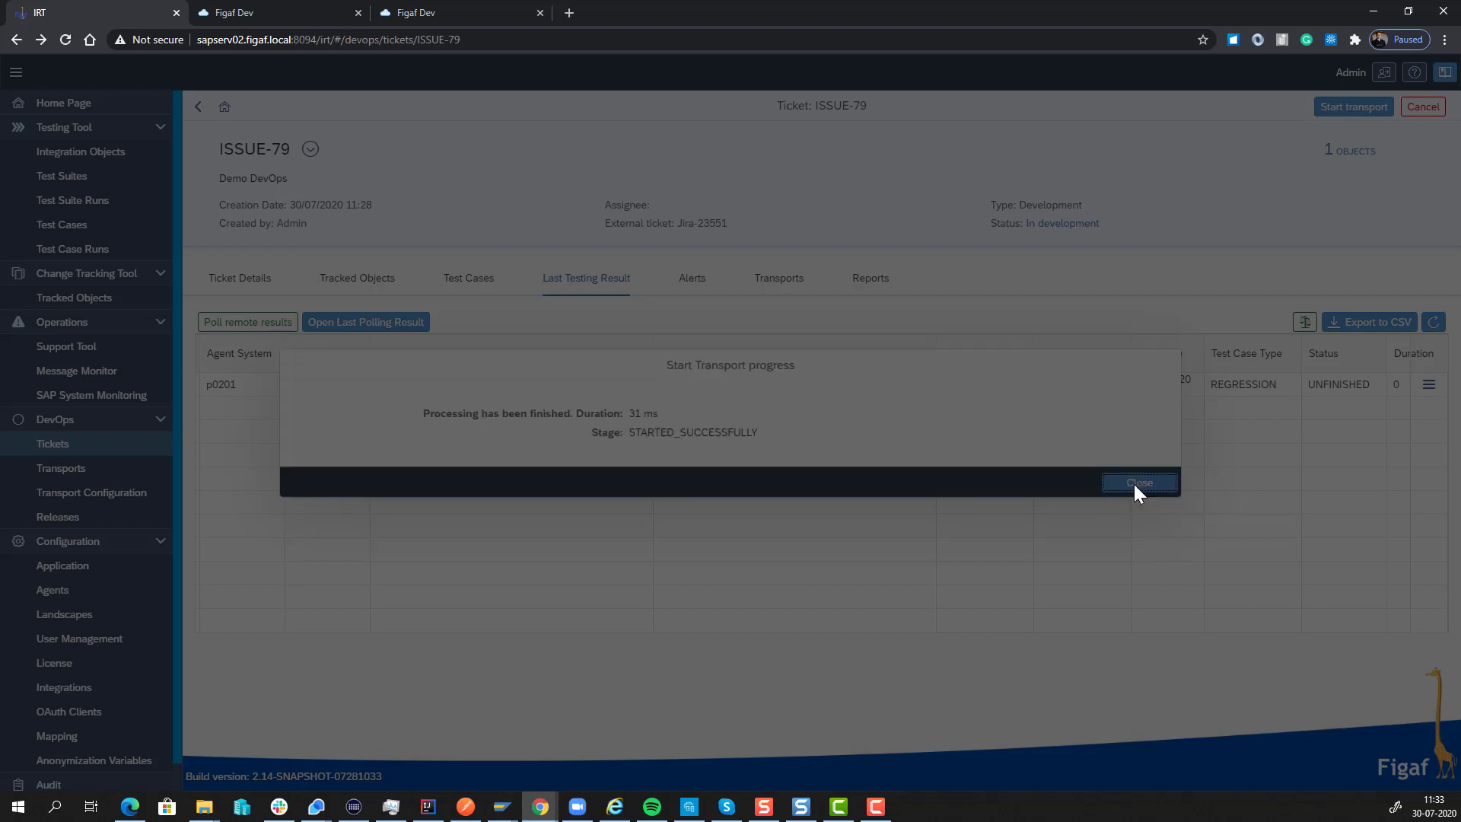
click(778, 278)
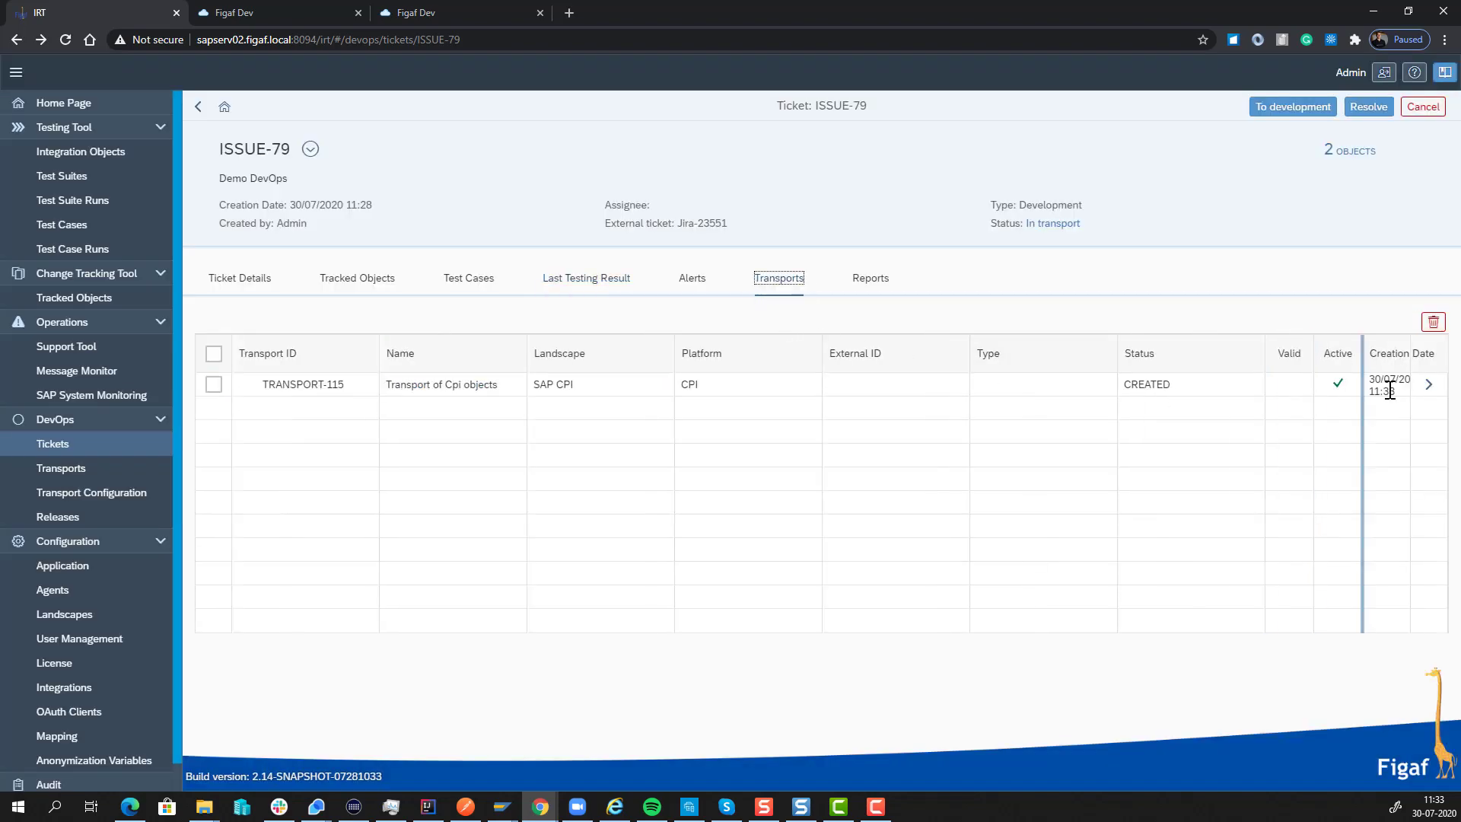
- Open TRANSPORT-115 and view the transport configuration for GetCustomersOrder2 1.0.84
click(1427, 392)
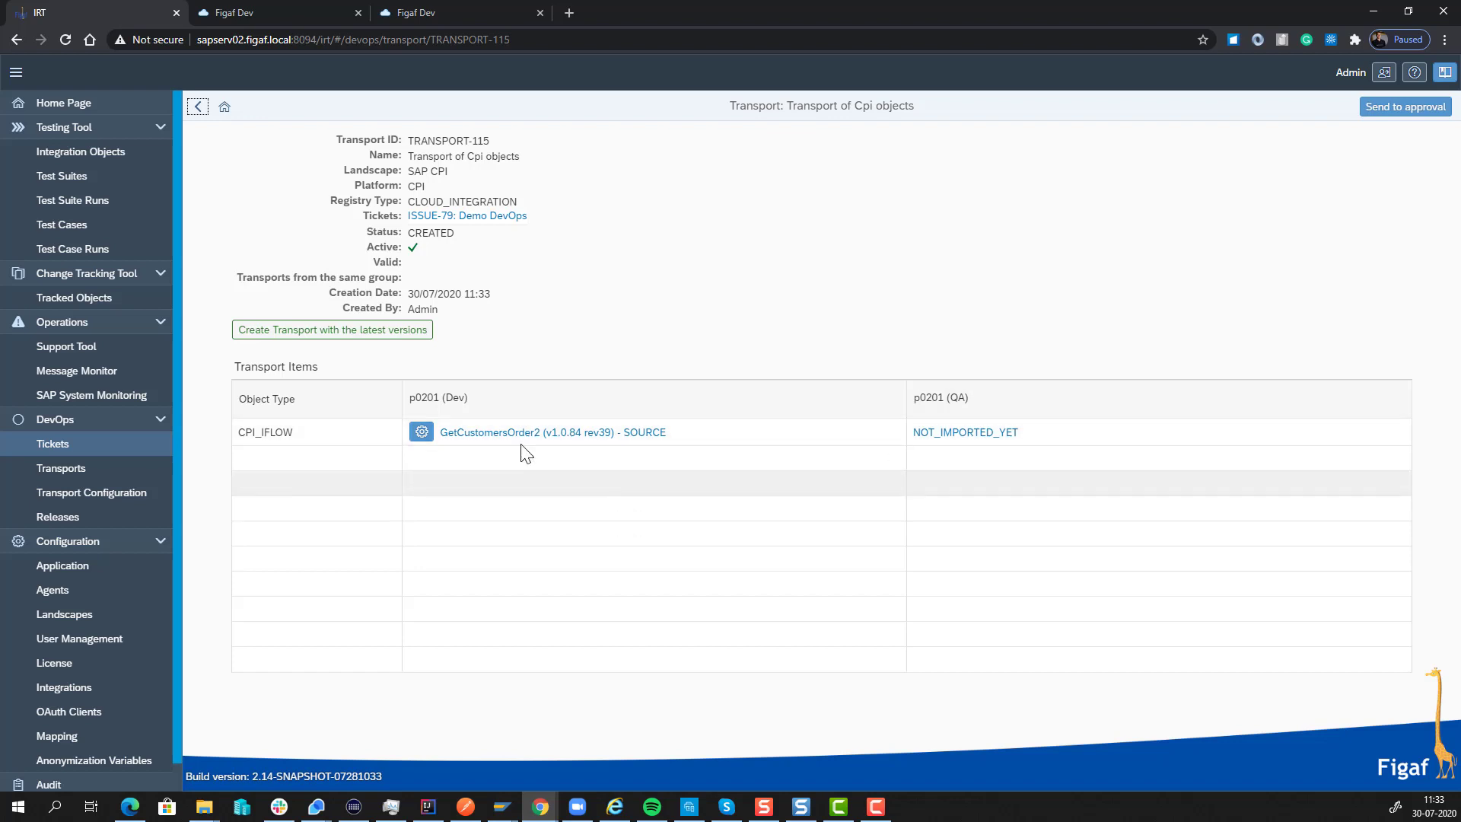
click(421, 432)
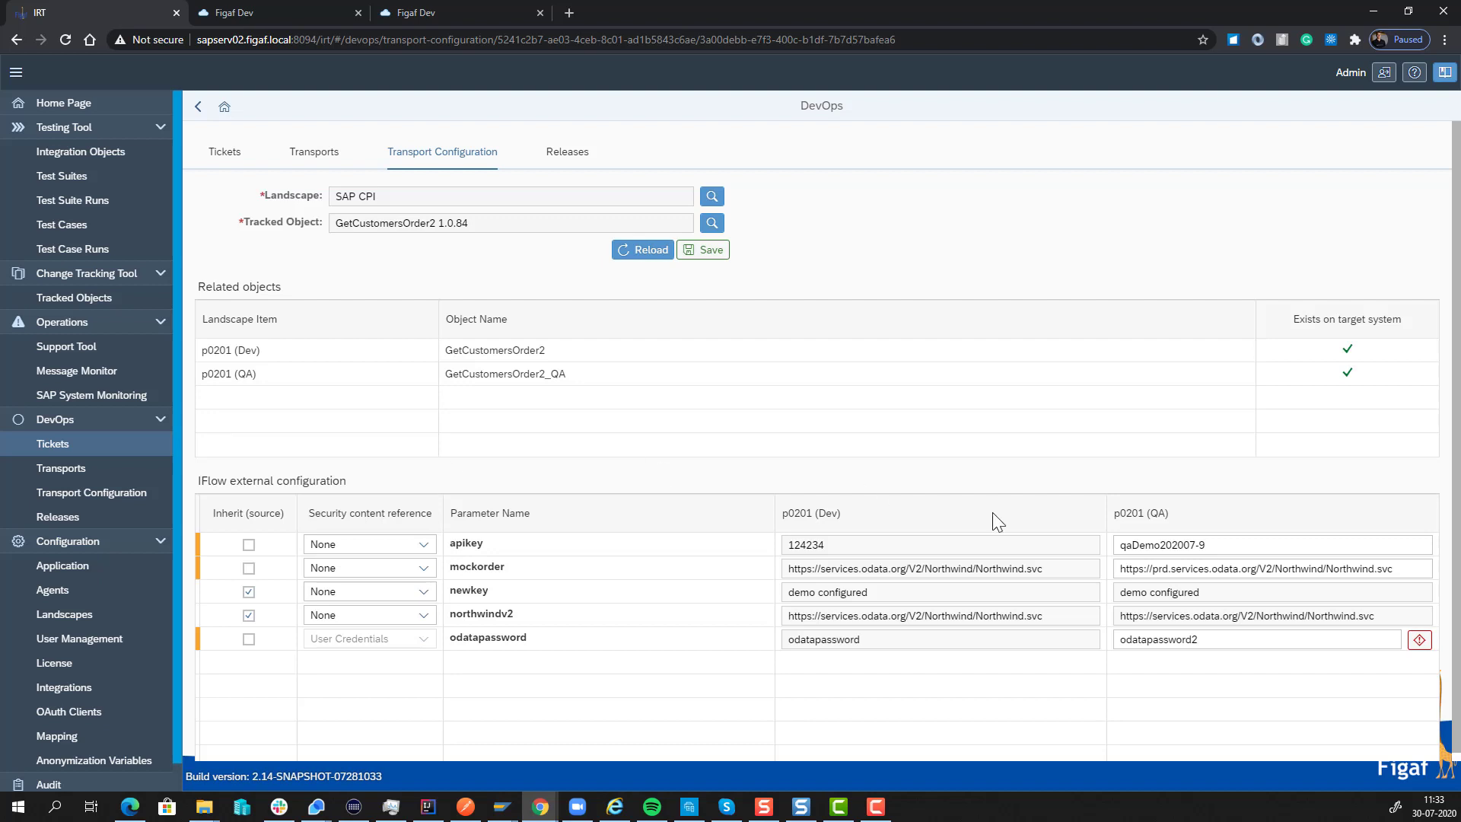
- Change the QA apikey value, ending it in 10, and check the odatapassword warning
click(1208, 544)
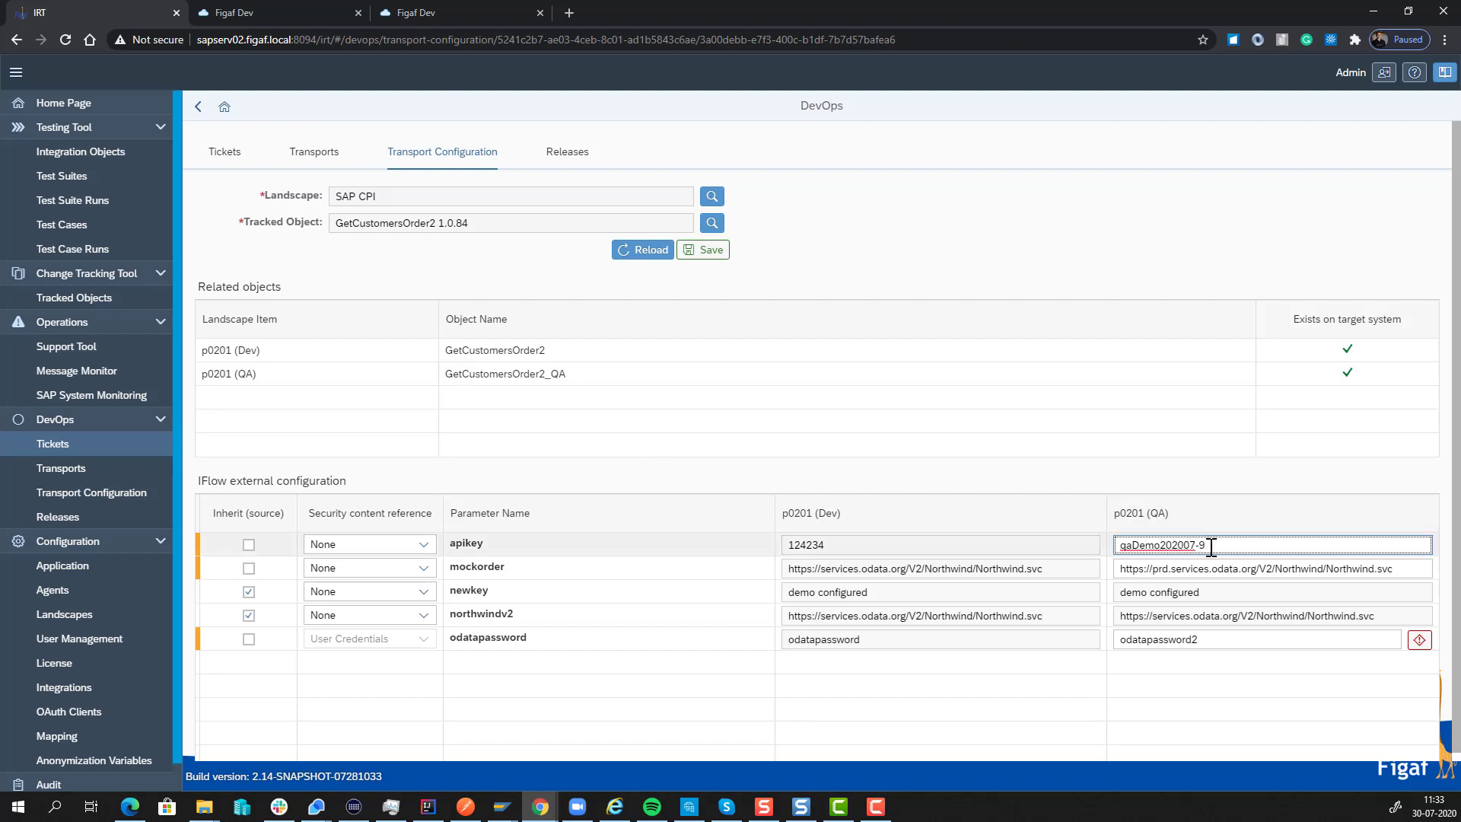
key(BackSpace)
text(10)
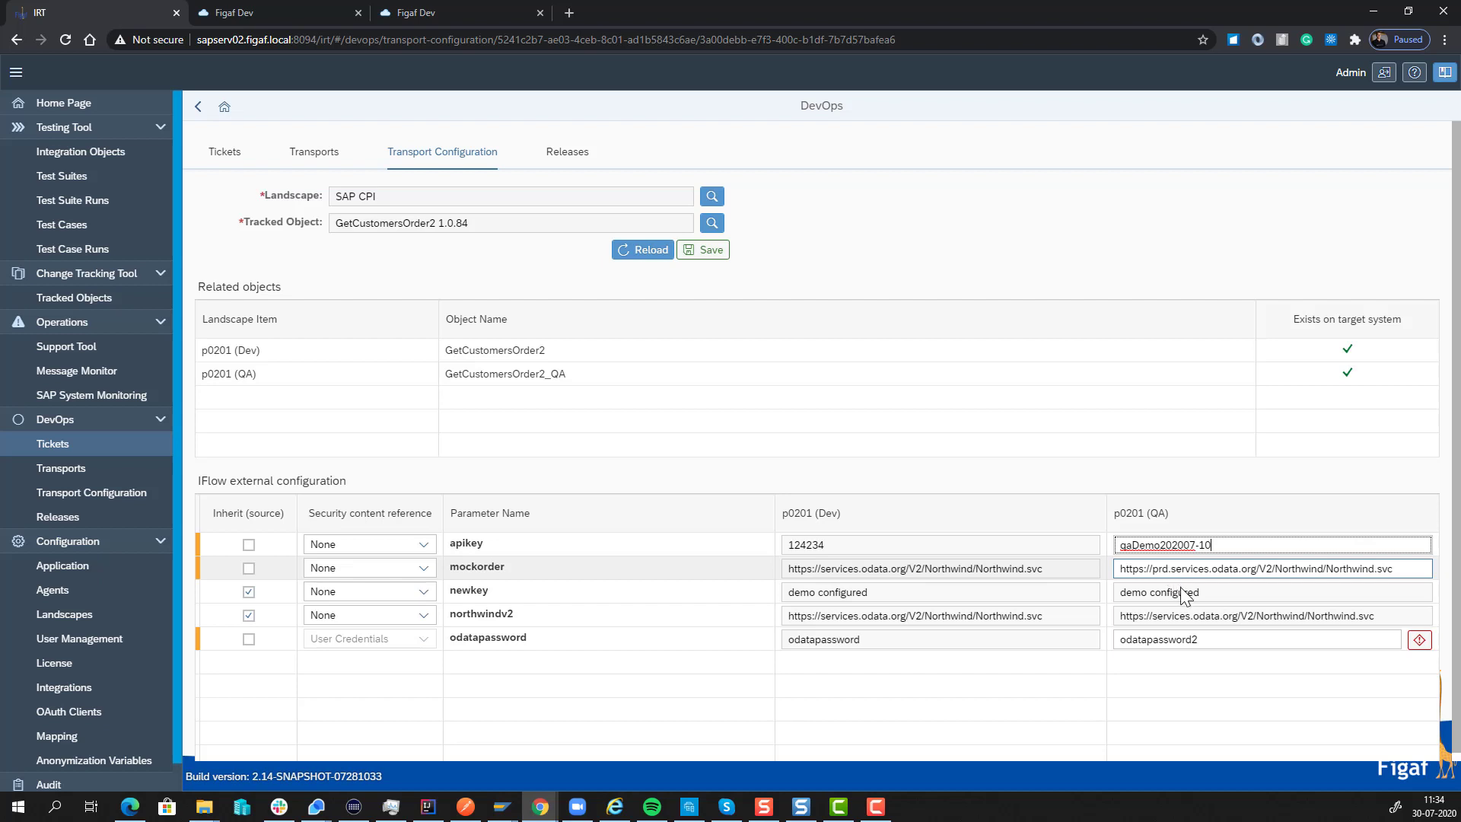
click(1419, 640)
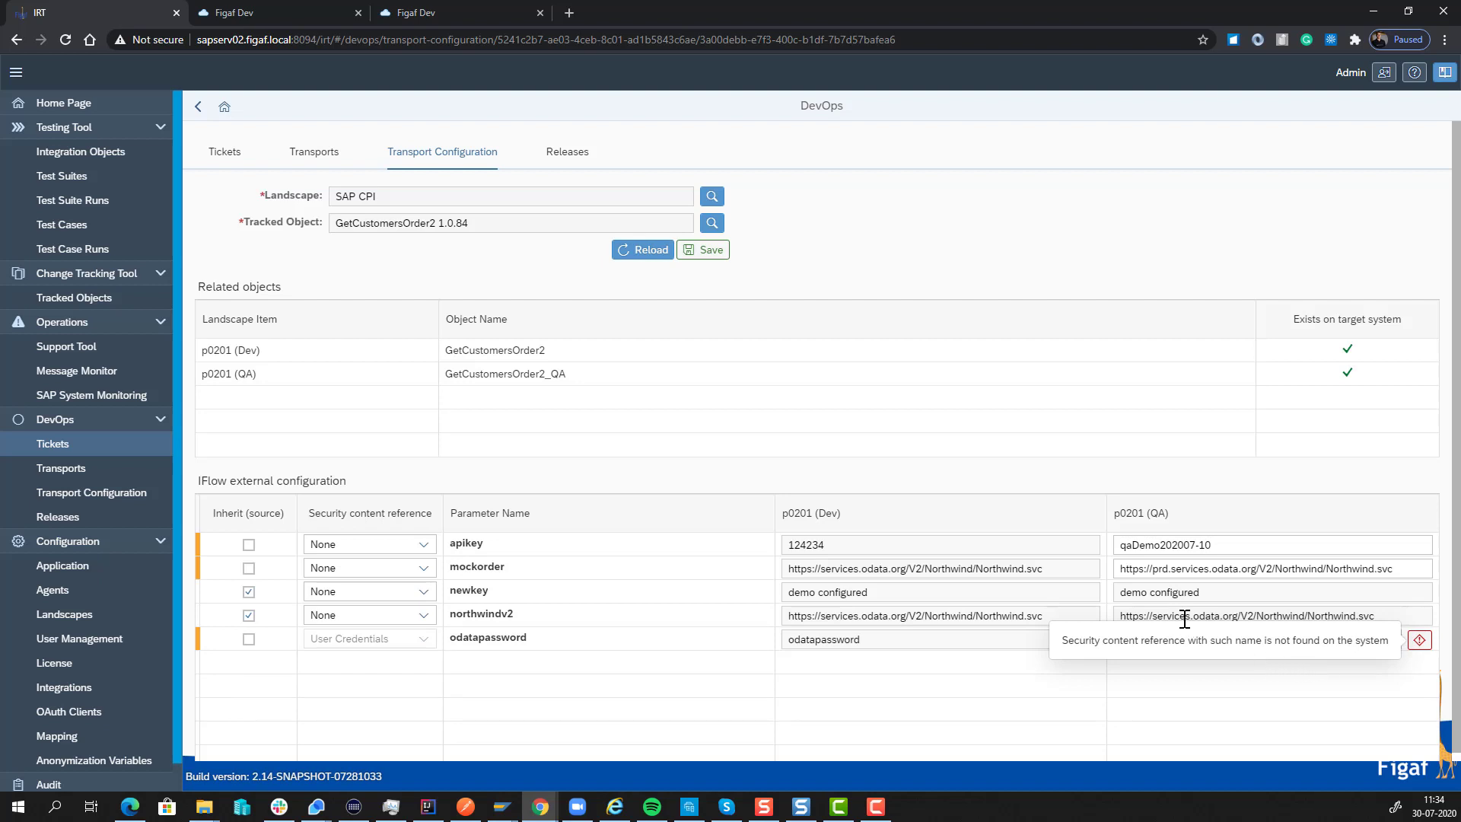
click(1190, 561)
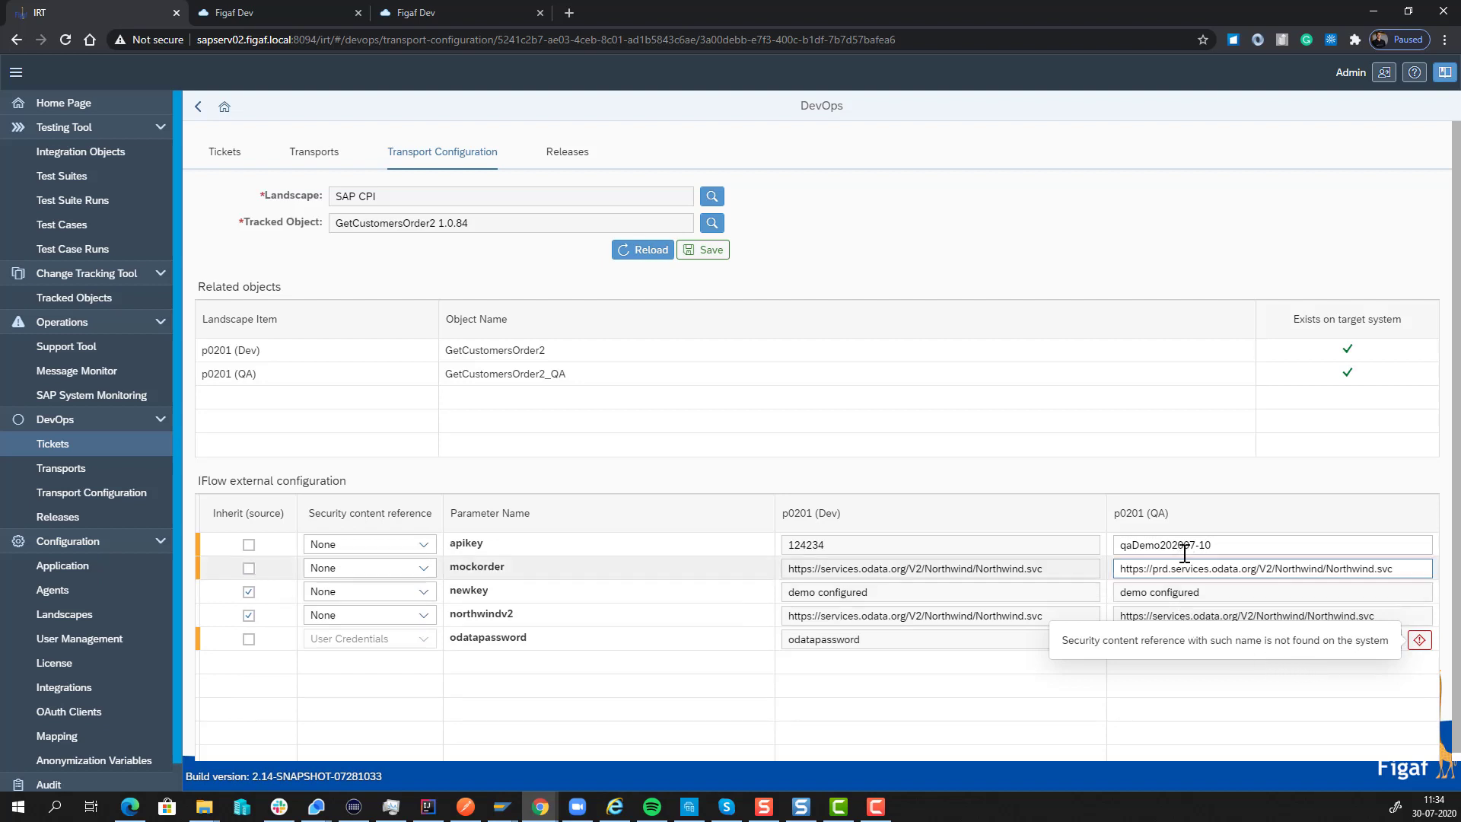
- Save the transport configuration and return to the TRANSPORT-115 details
click(706, 250)
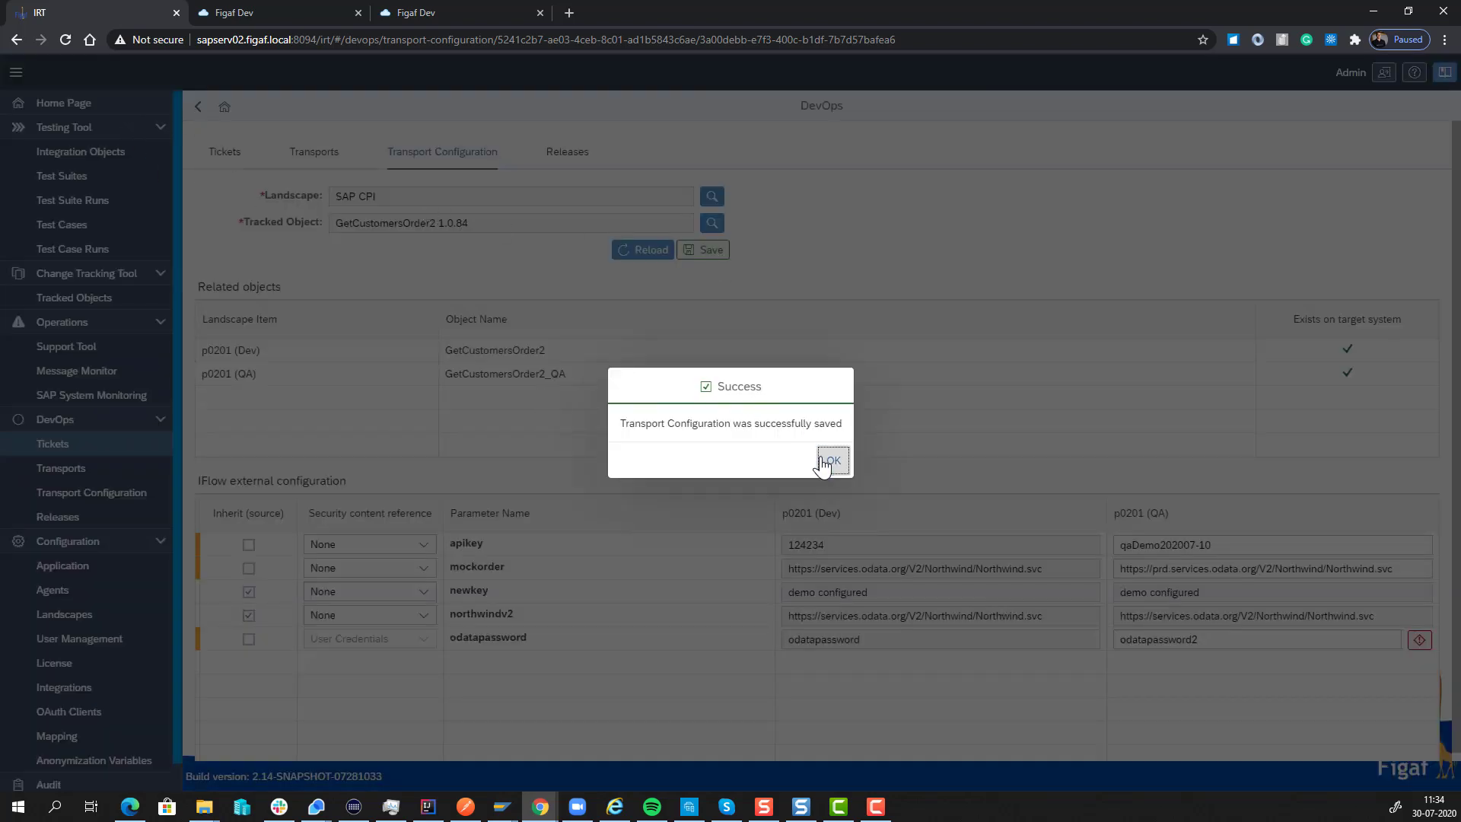
click(831, 460)
click(199, 107)
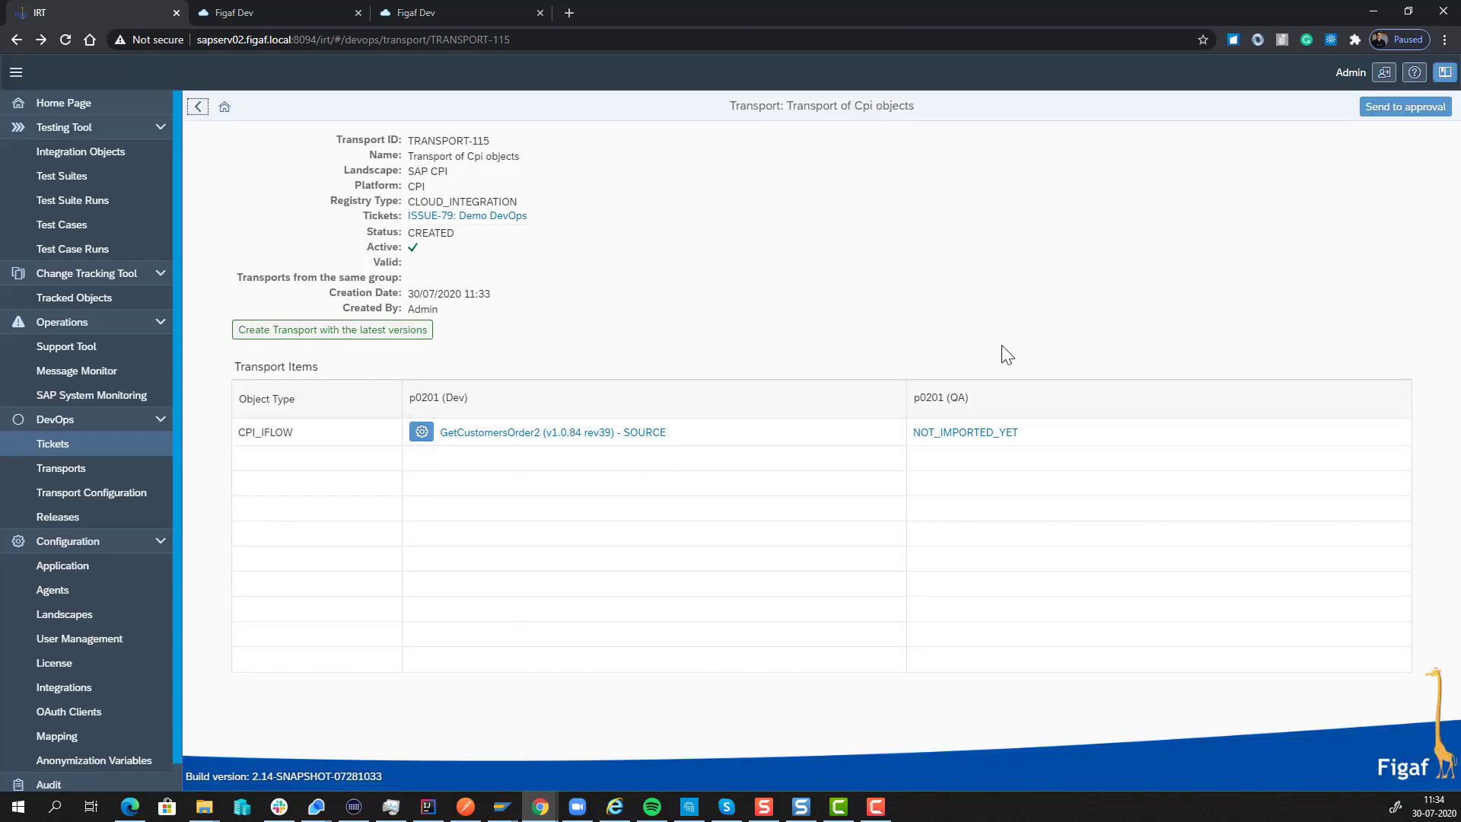
- Send TRANSPORT-115 to approval and approve it without a comment, making it IN_PROGRESS
click(1382, 109)
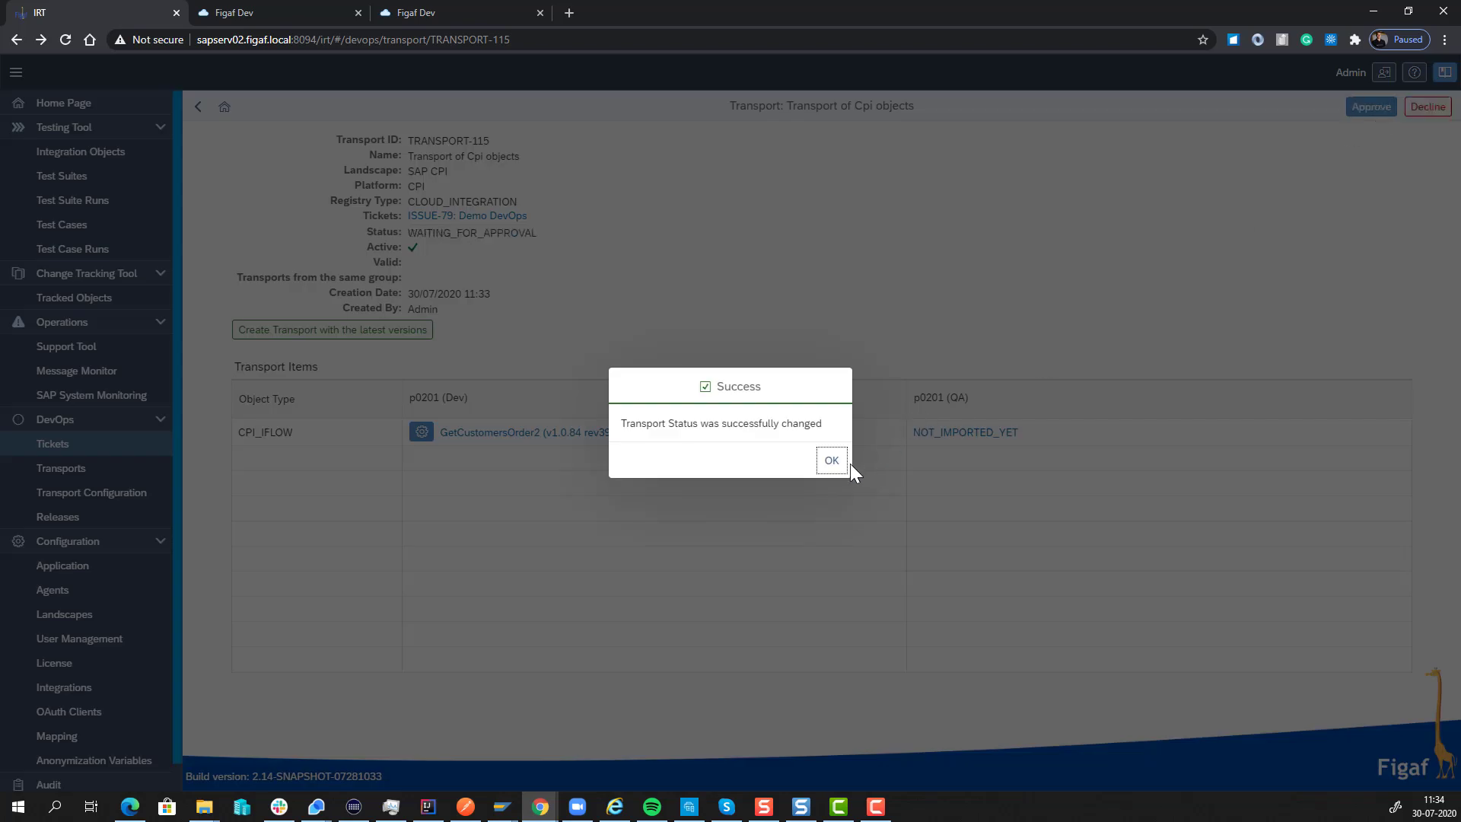
click(831, 460)
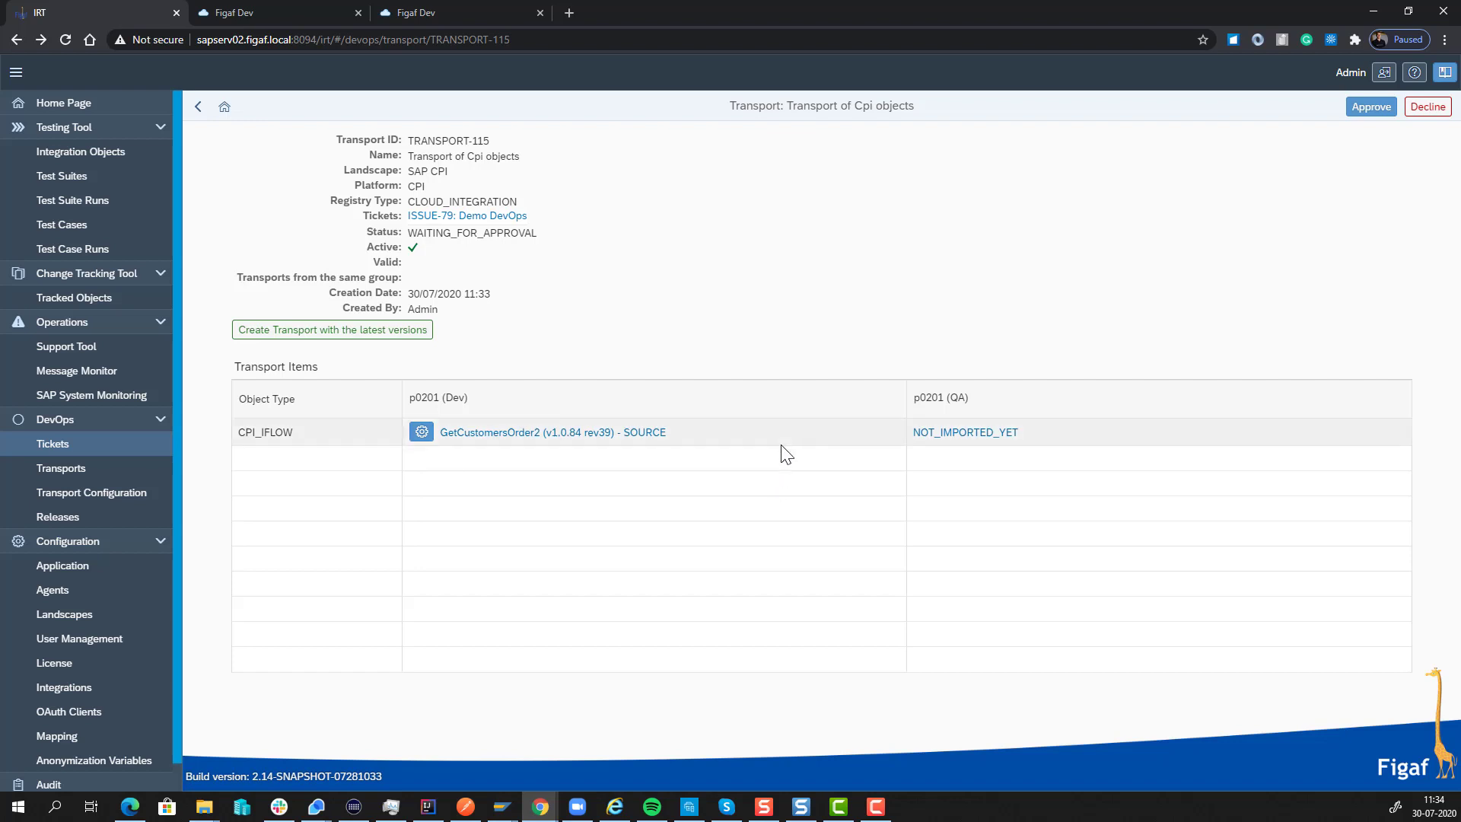
click(1381, 110)
click(1372, 107)
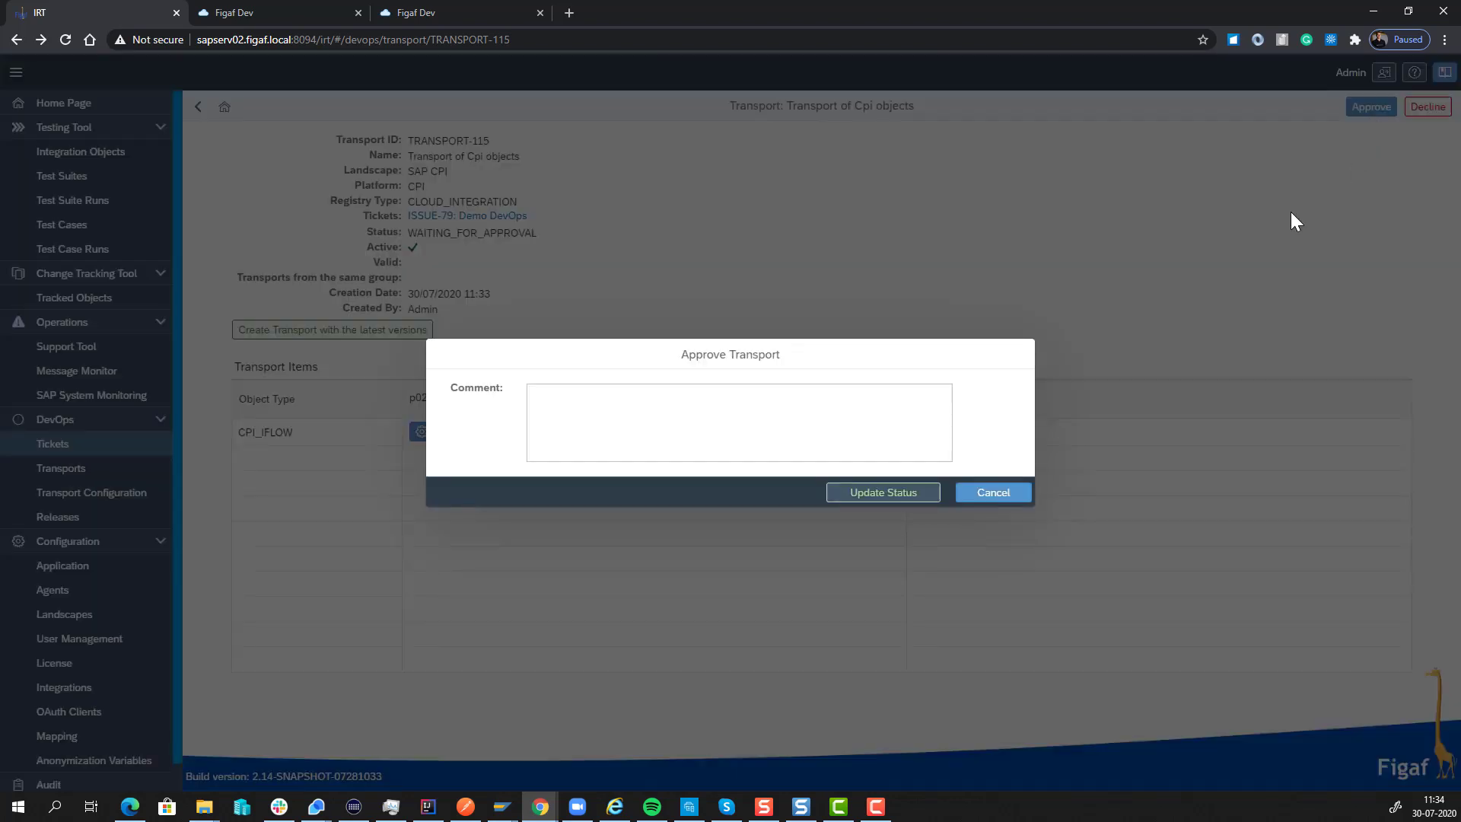
click(848, 494)
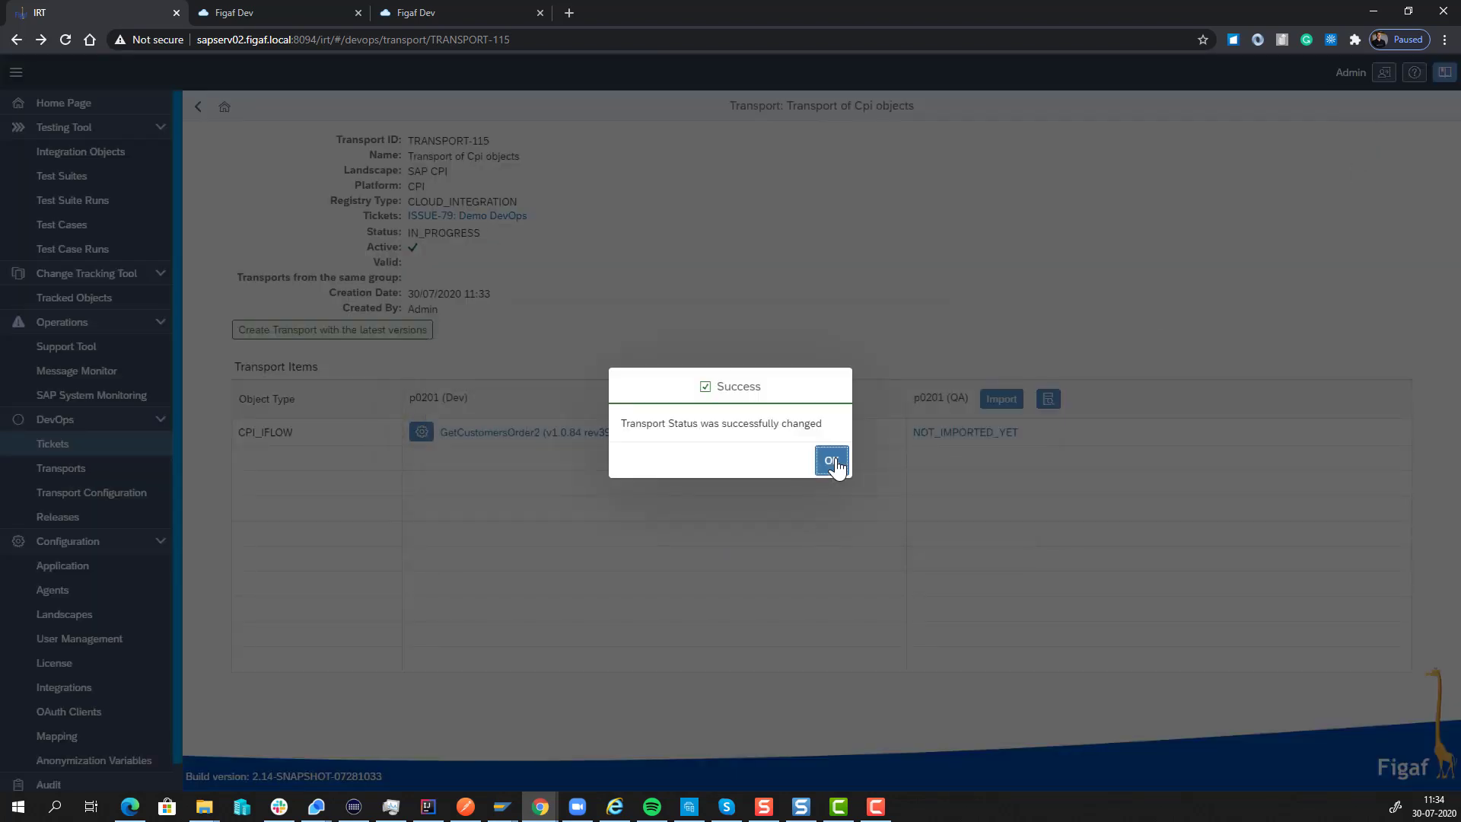
click(830, 460)
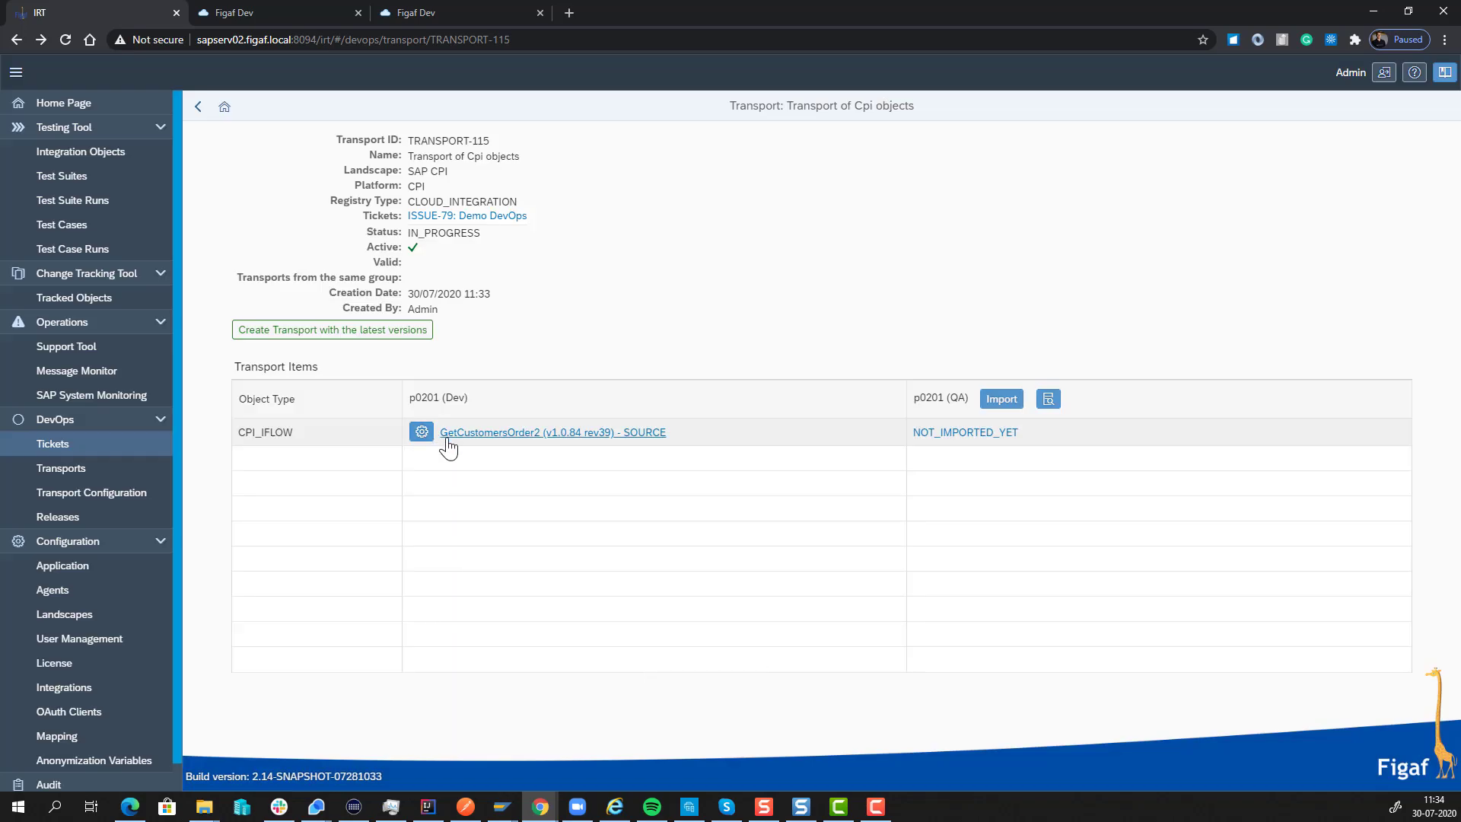
- Review the transport's approval information and start importing TRANSPORT-115 into QA system p0201
click(1049, 400)
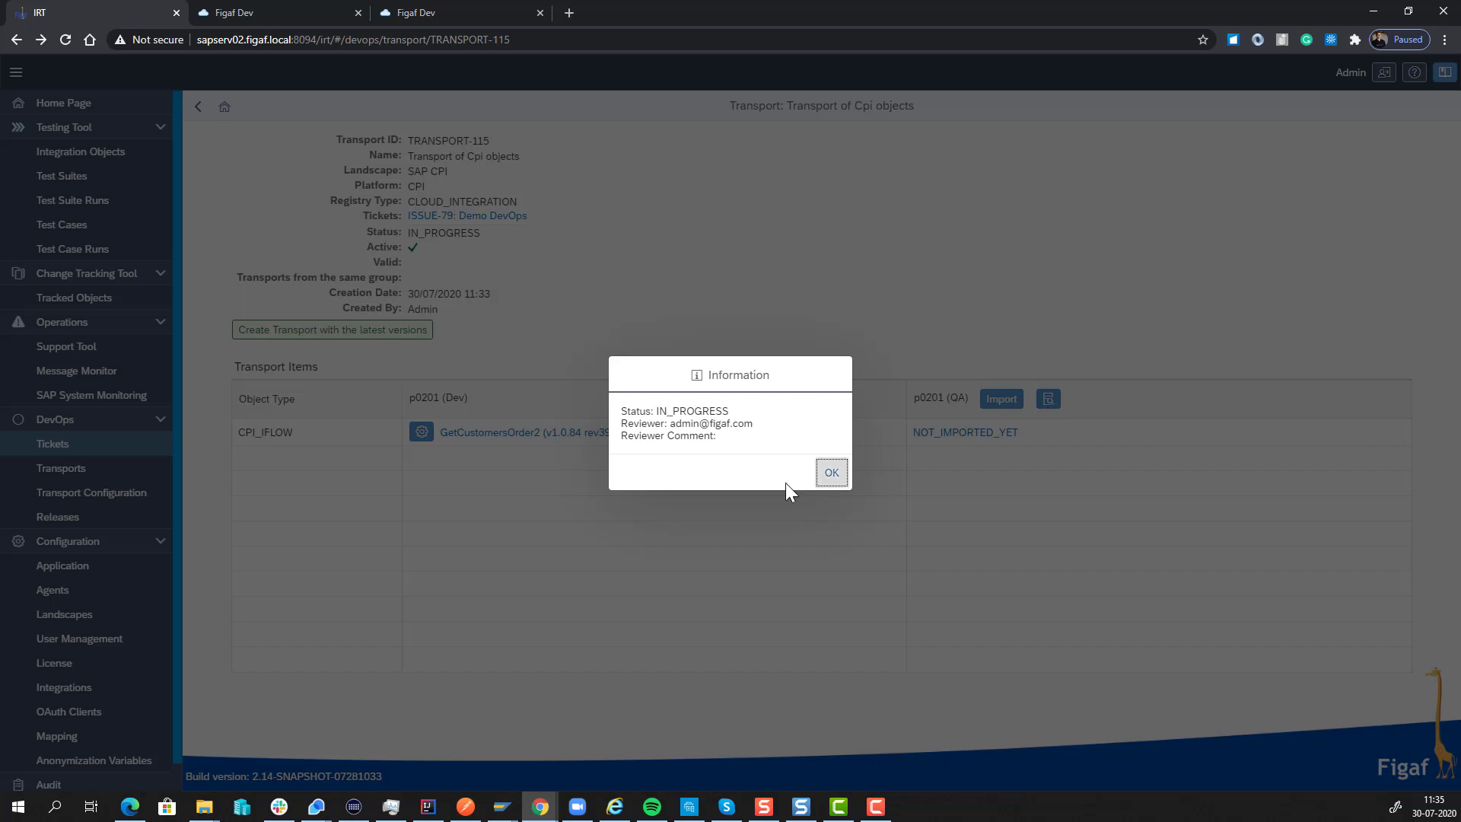
click(831, 475)
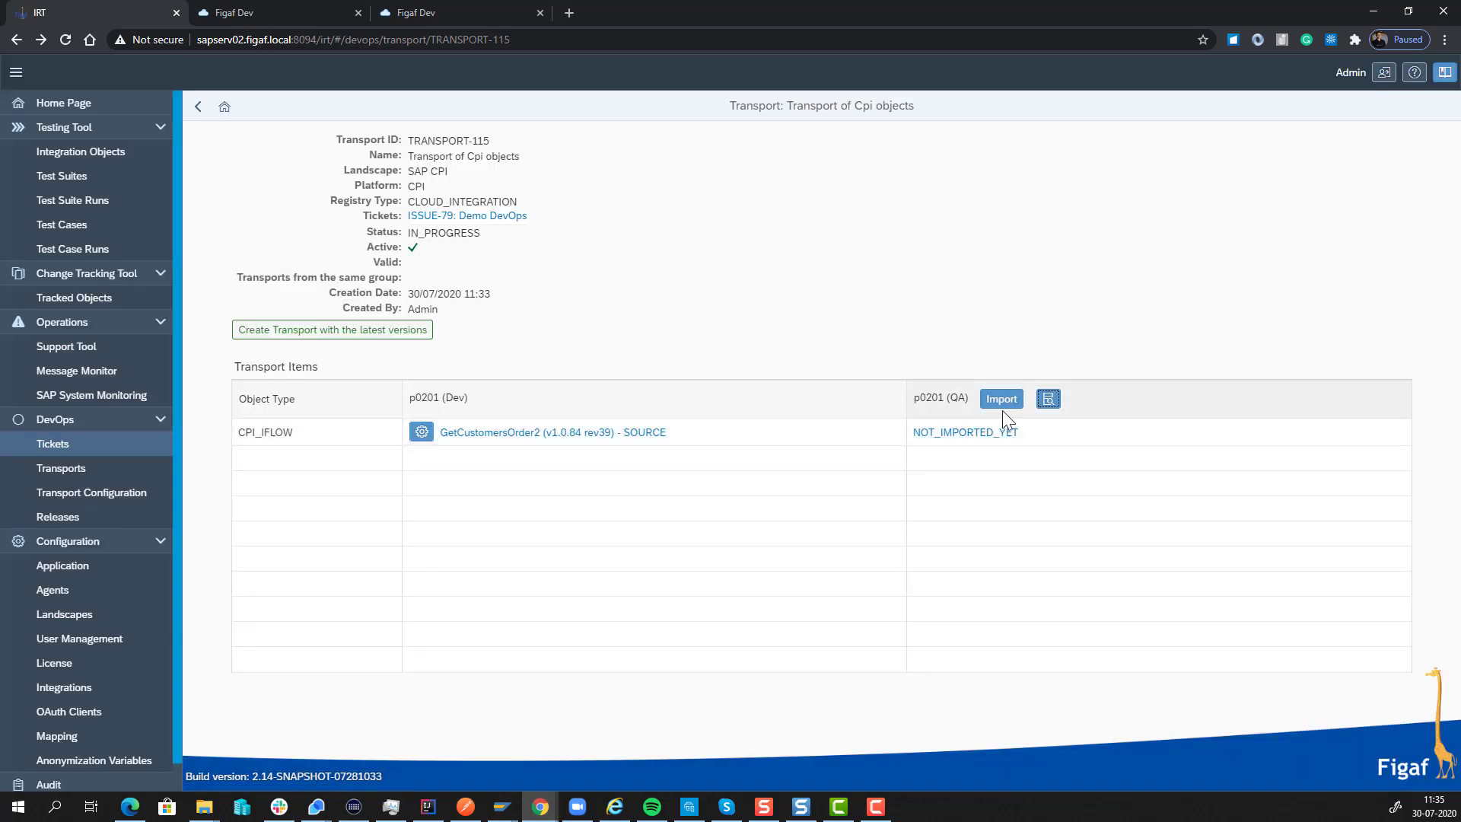
click(1001, 401)
- Refresh the import progress until it reads IMPORT_IN_PROGRESS
click(1018, 481)
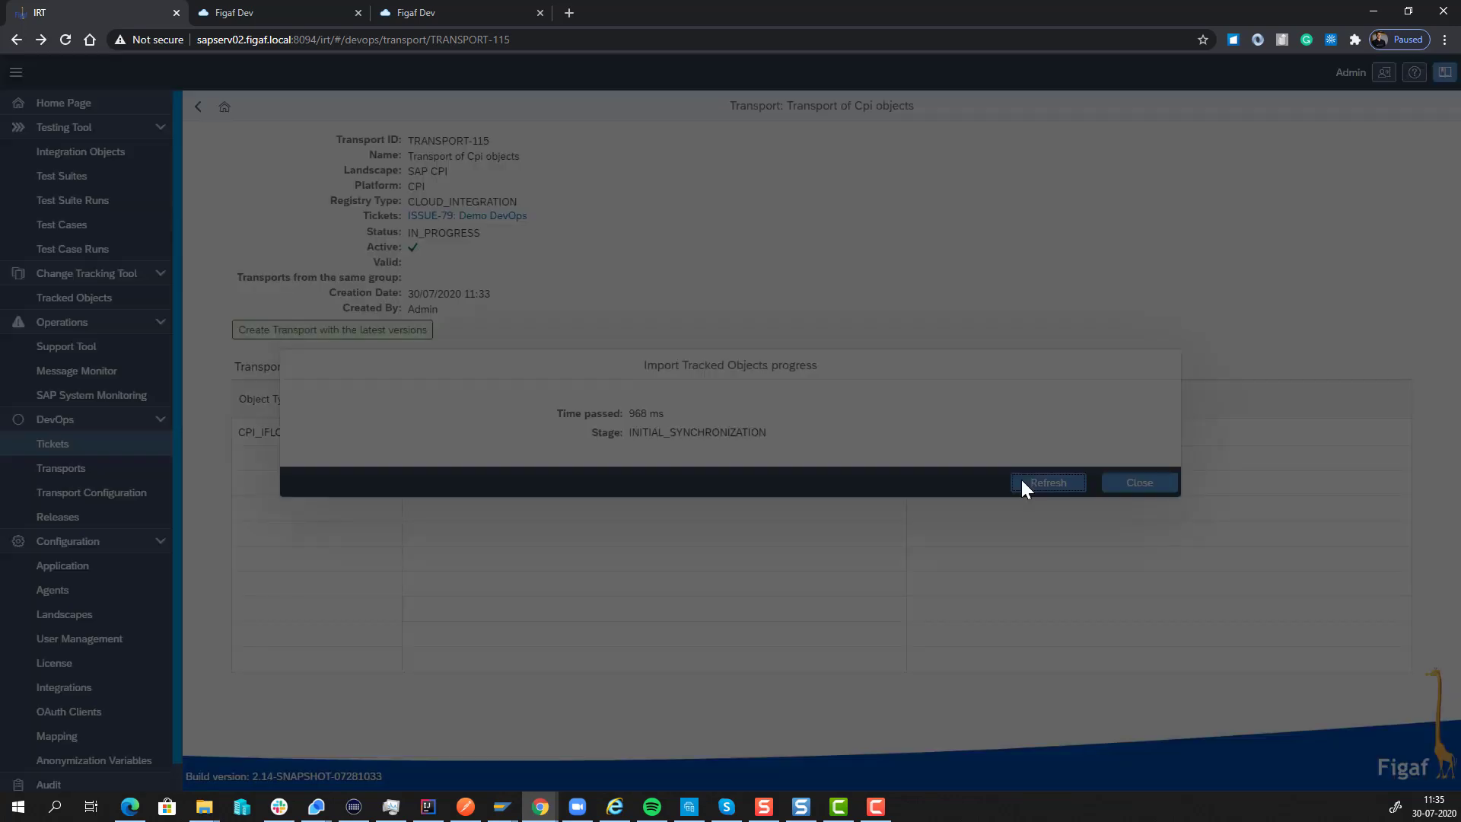
click(1054, 486)
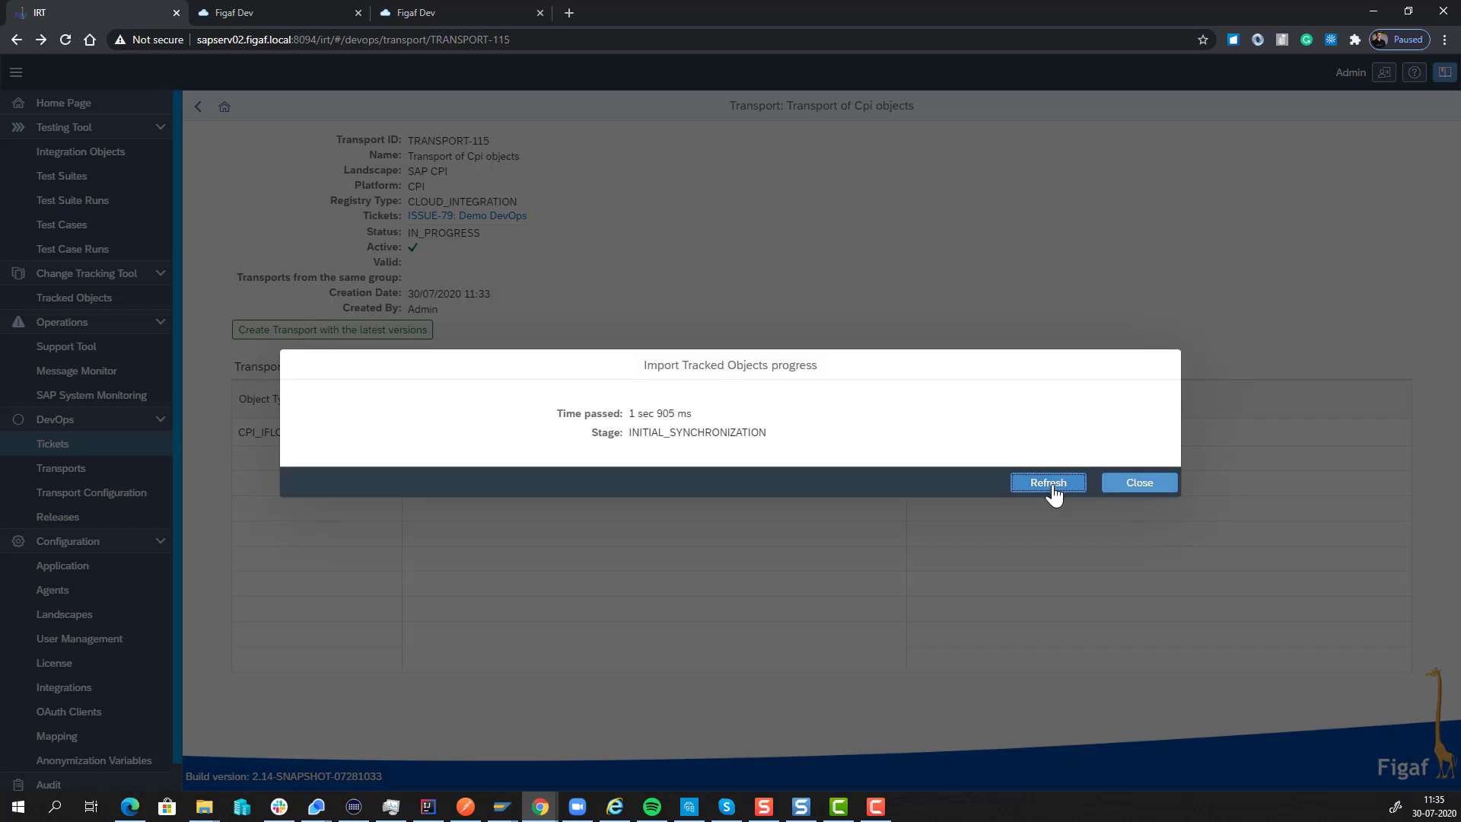
click(1054, 490)
click(1055, 491)
click(1048, 487)
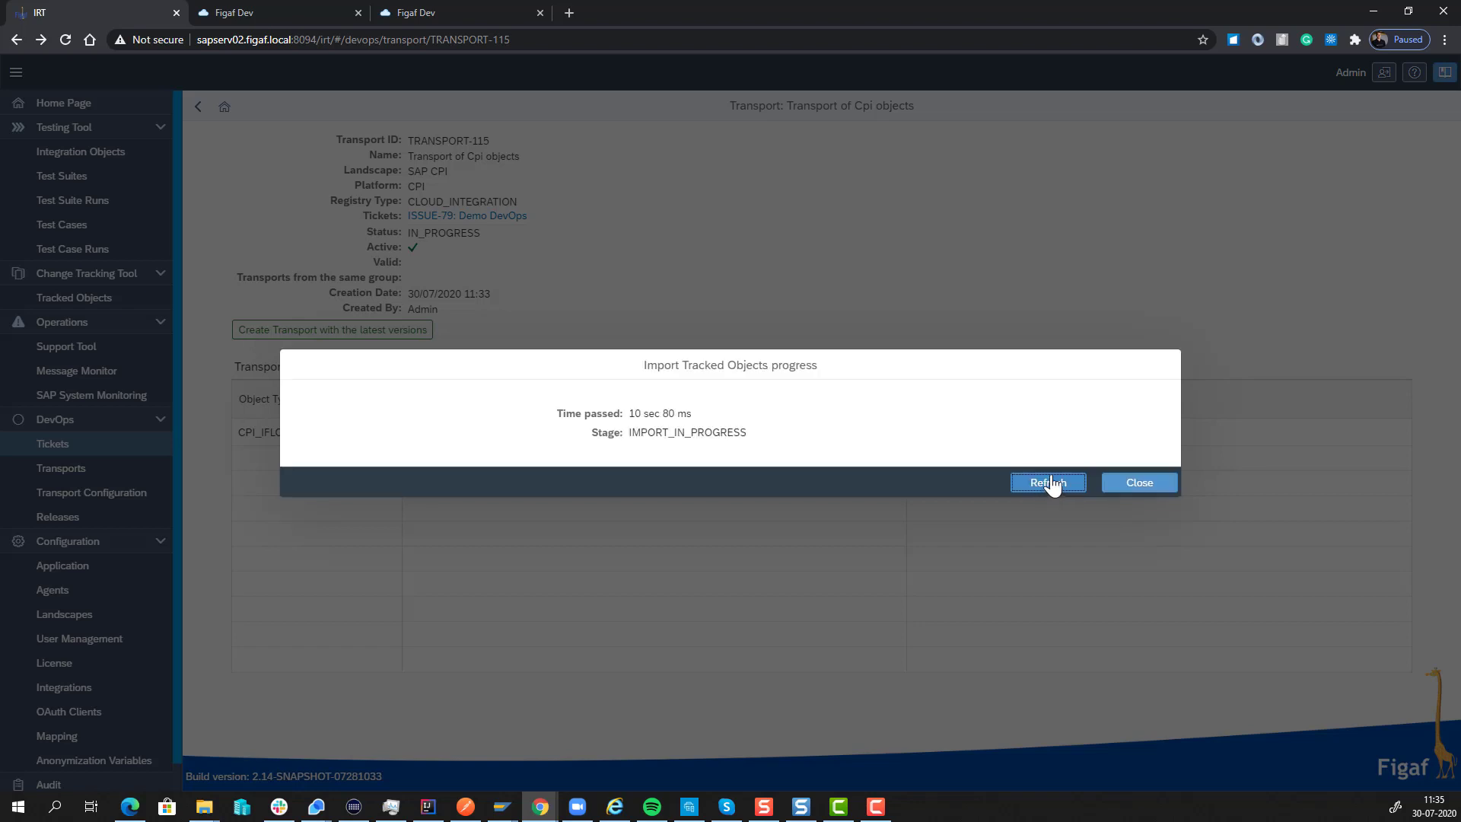
click(1050, 484)
click(1078, 493)
click(1071, 487)
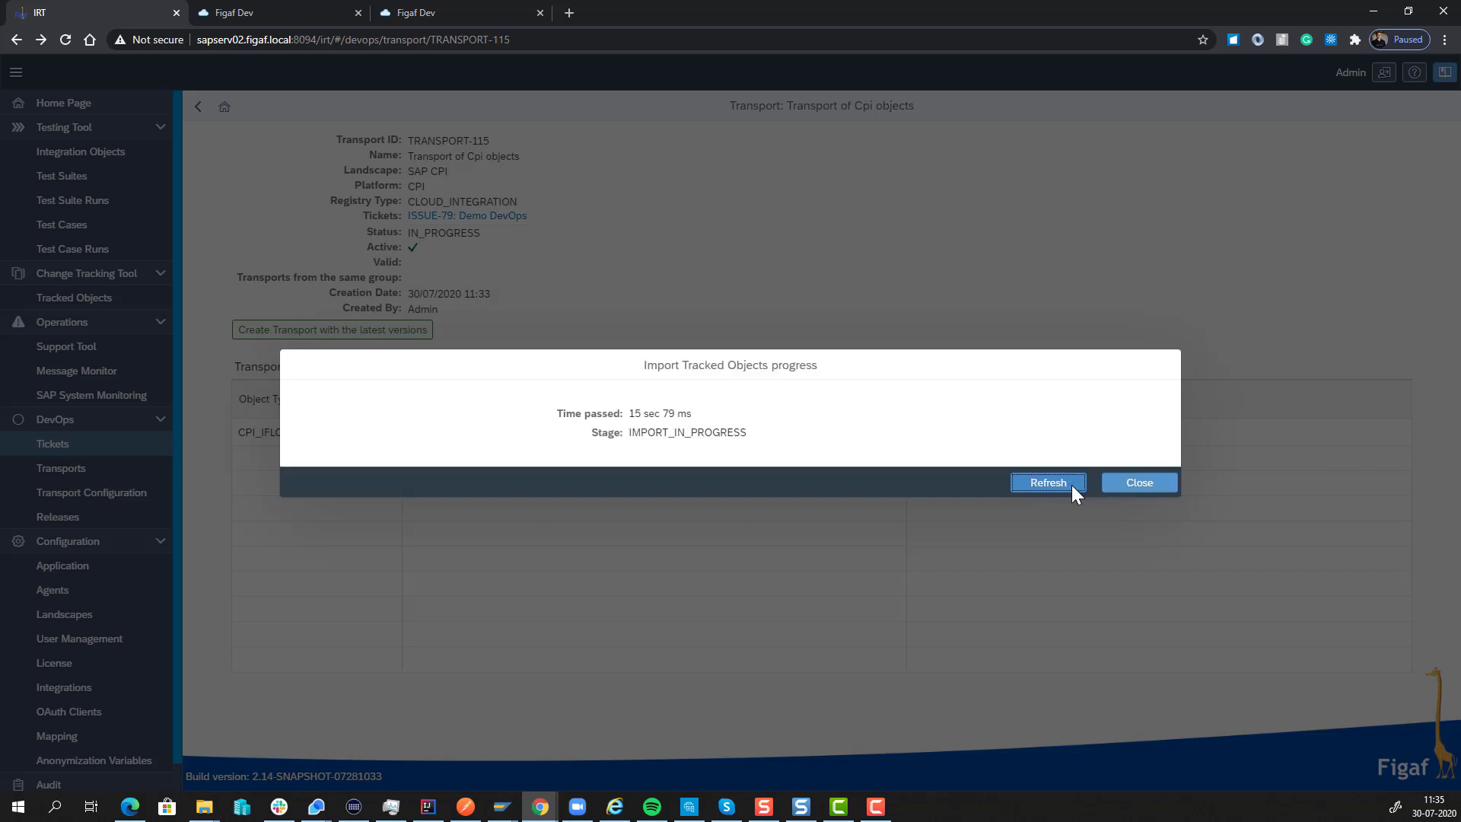
right_click(51, 8)
- In a duplicated tab, inspect the SAP CPI landscape settings, then close the tab and progress dialog
click(98, 79)
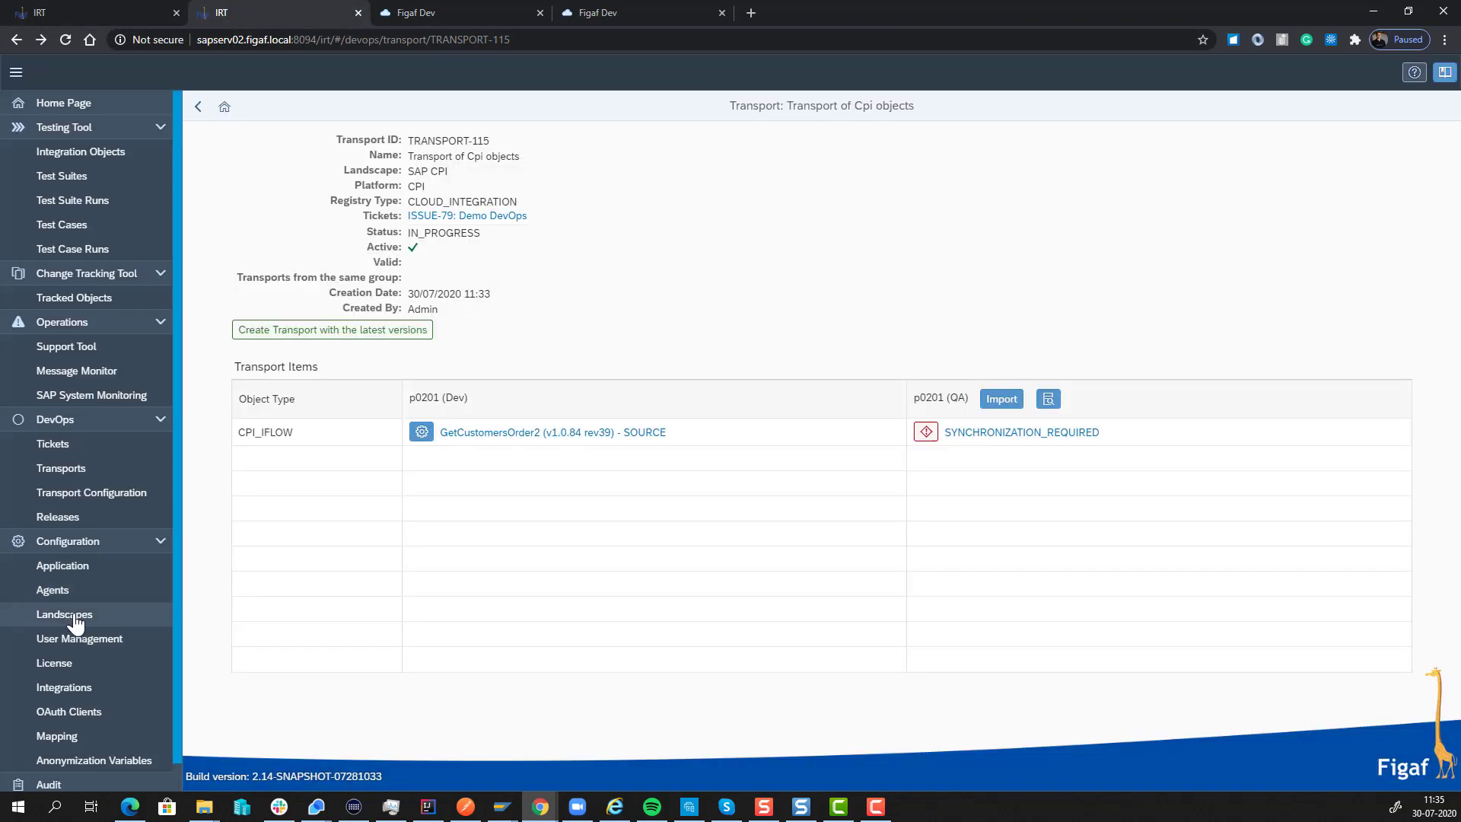
click(74, 616)
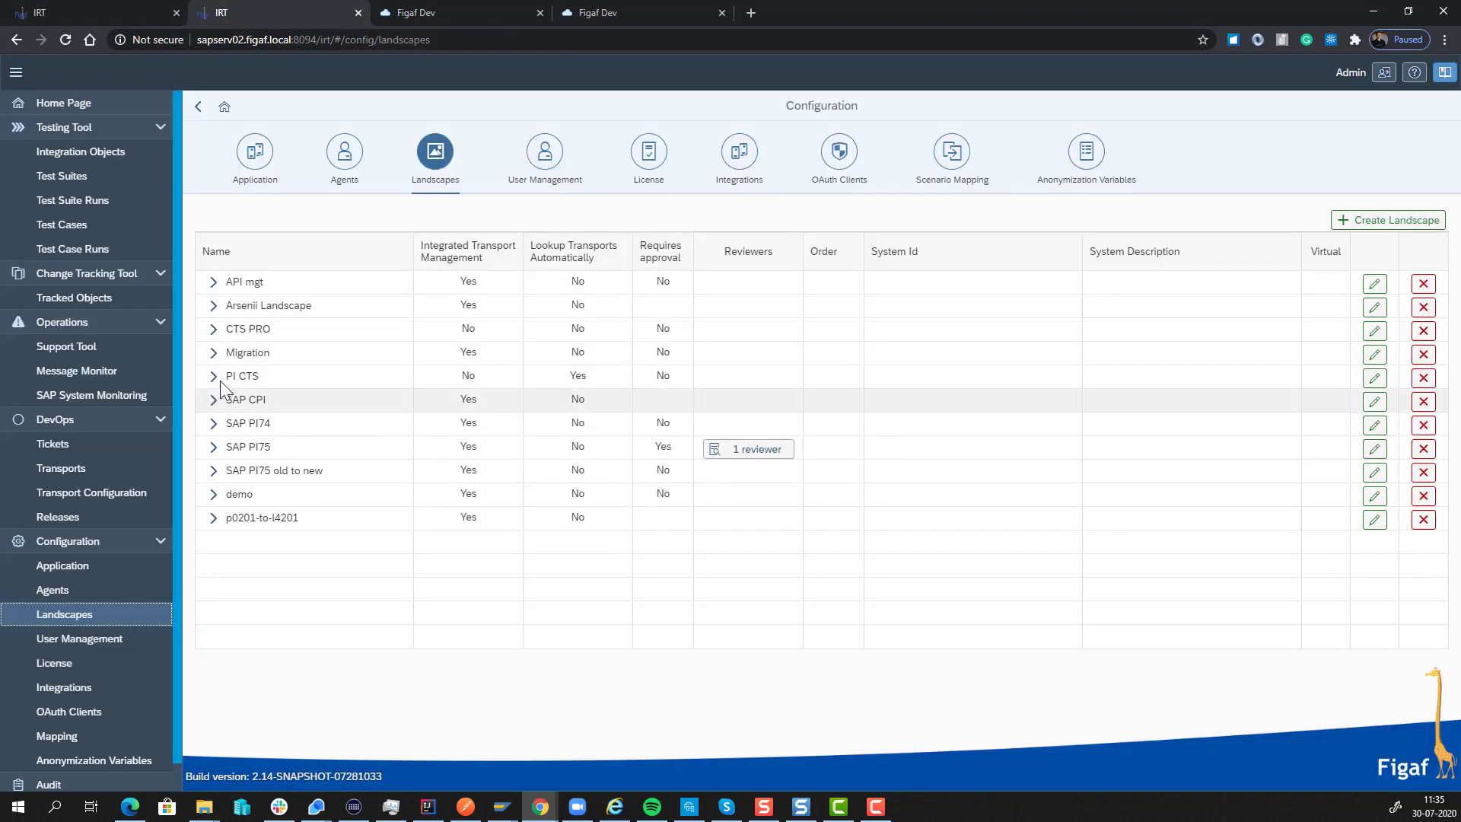
click(214, 399)
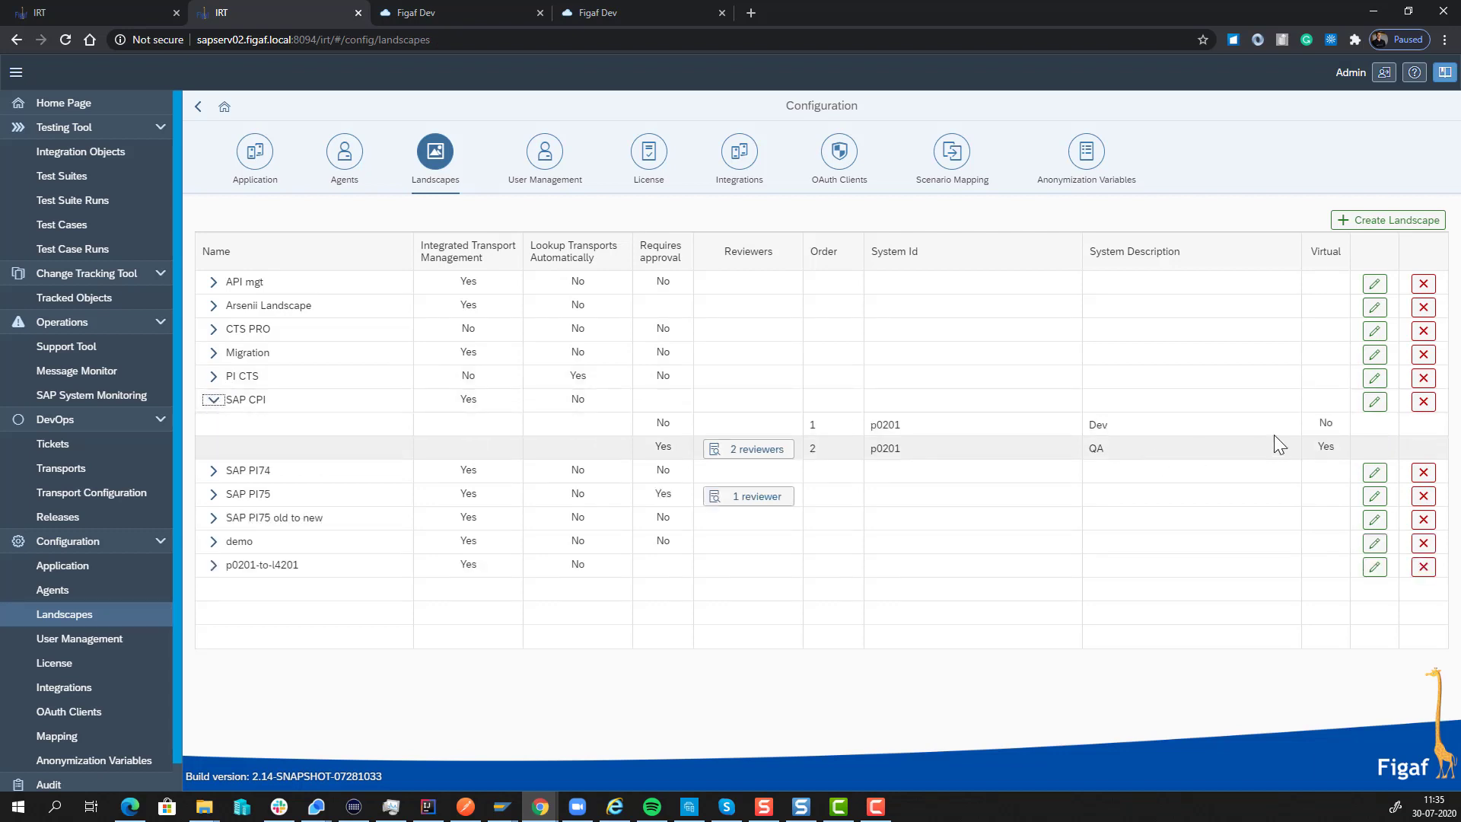
click(1375, 401)
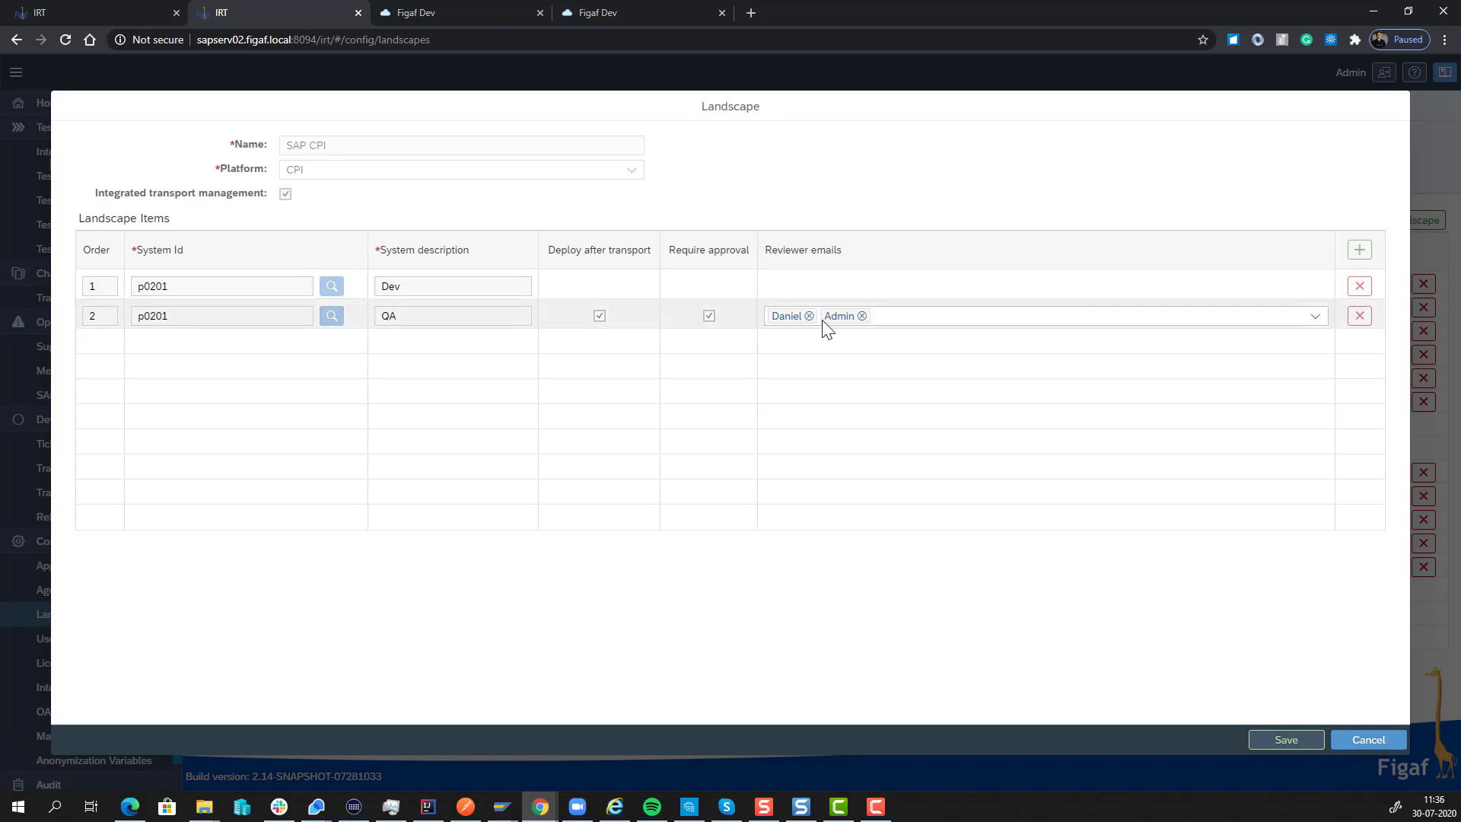
click(1369, 739)
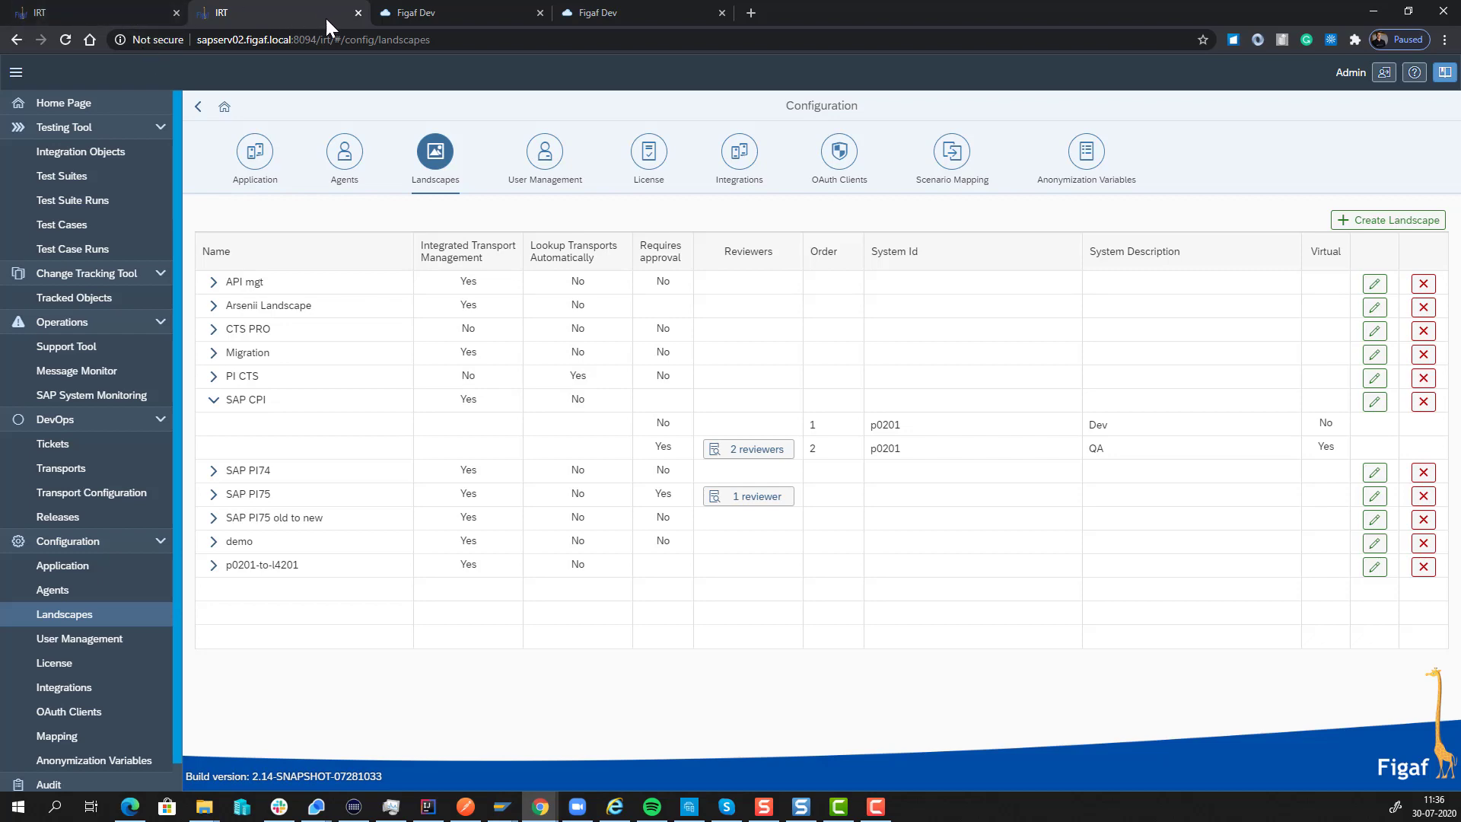
click(358, 13)
click(1127, 484)
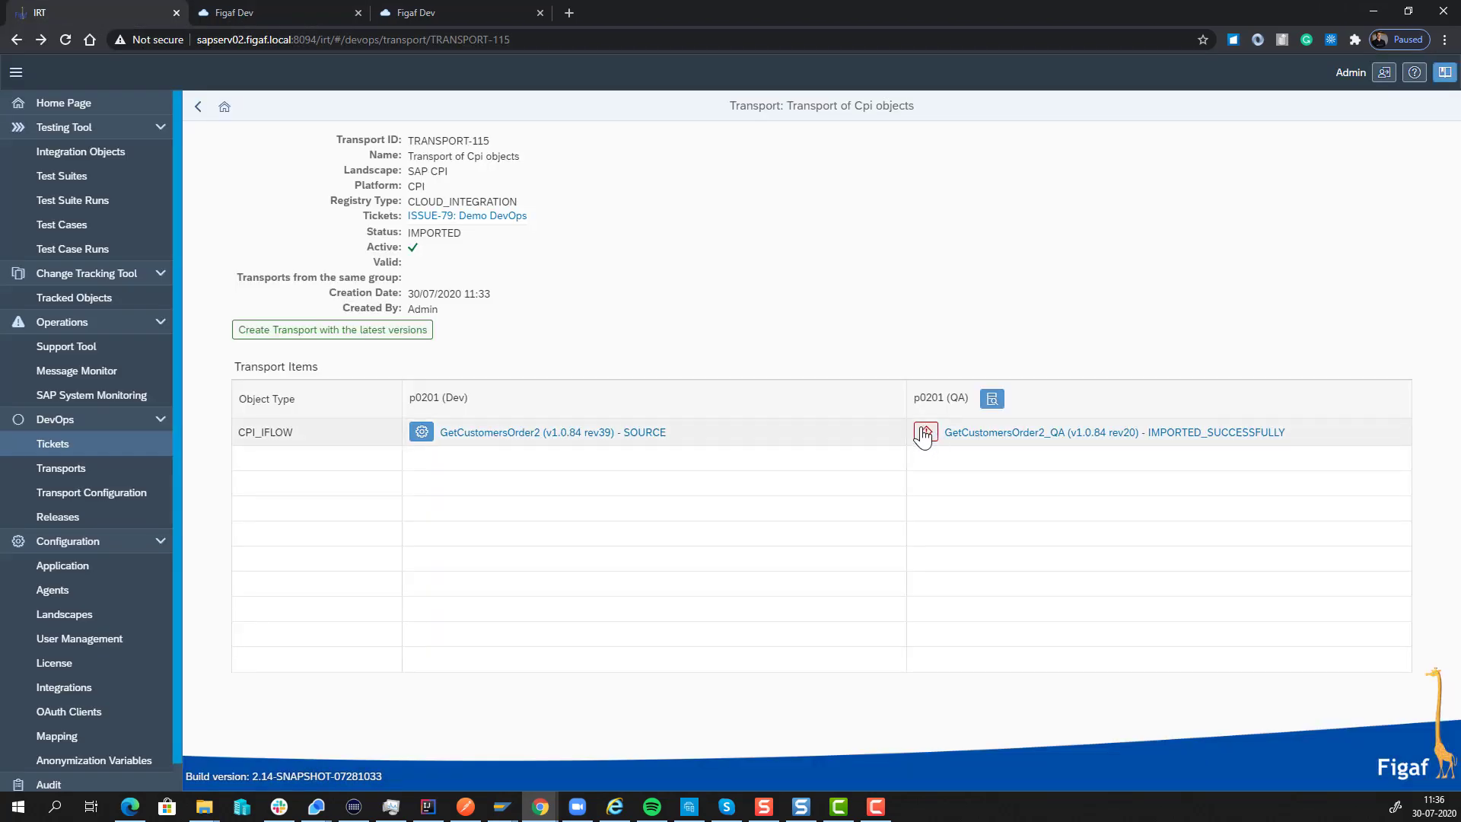
- Dismiss the missing-credentials warning, resolve ISSUE-79 to In production, and view its Reports
click(925, 432)
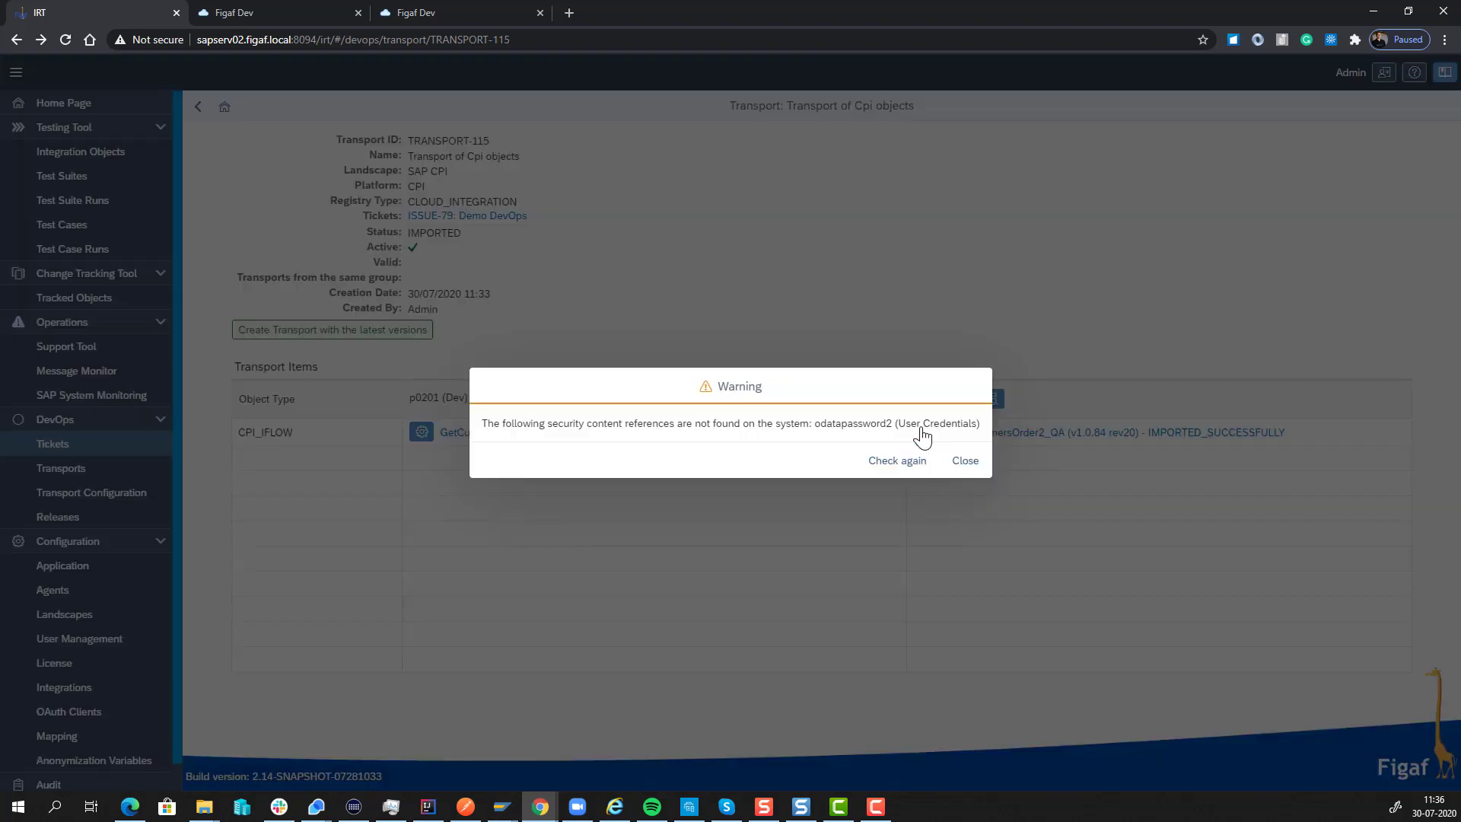
click(966, 462)
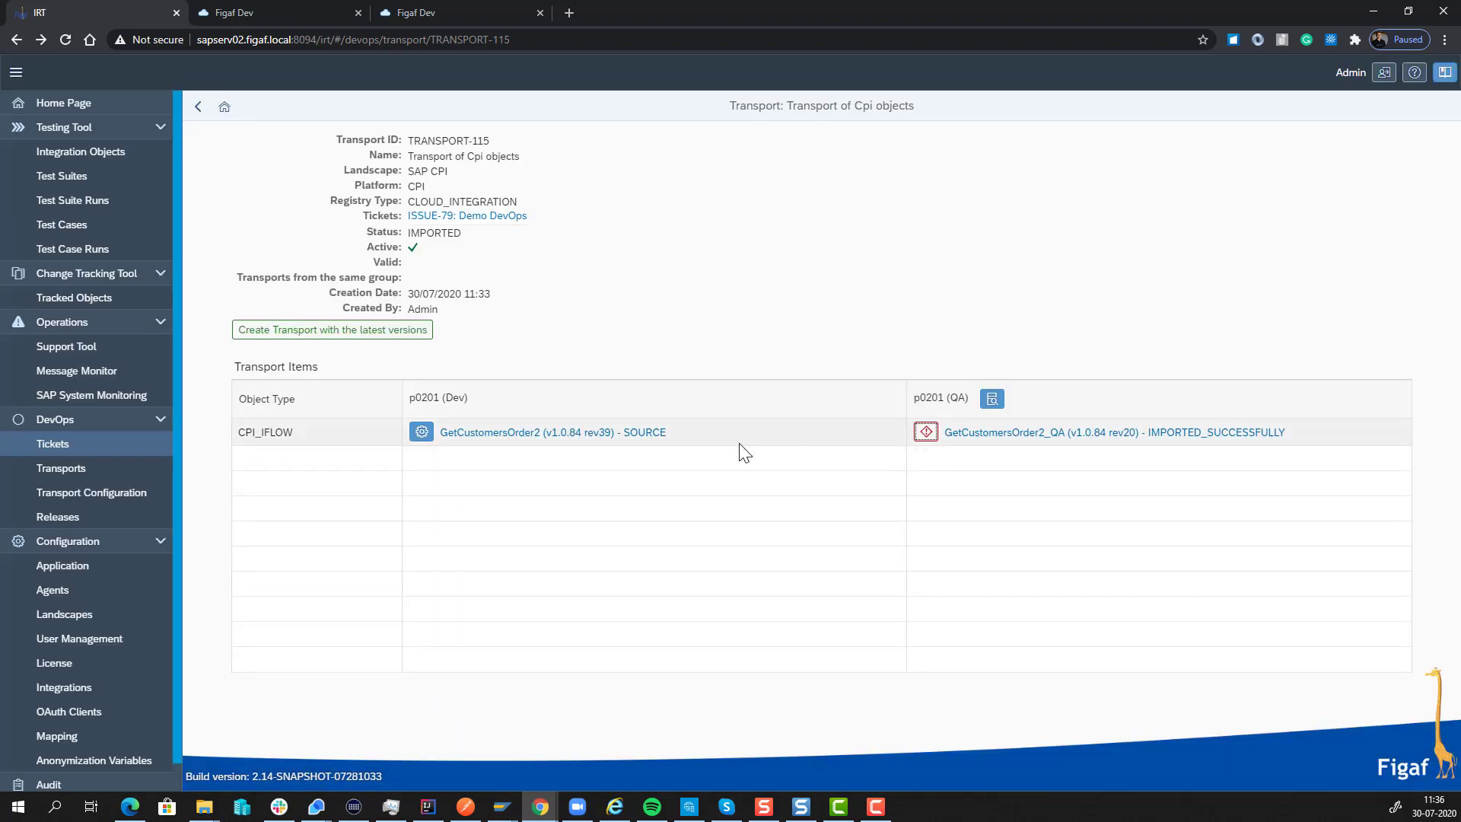
click(483, 218)
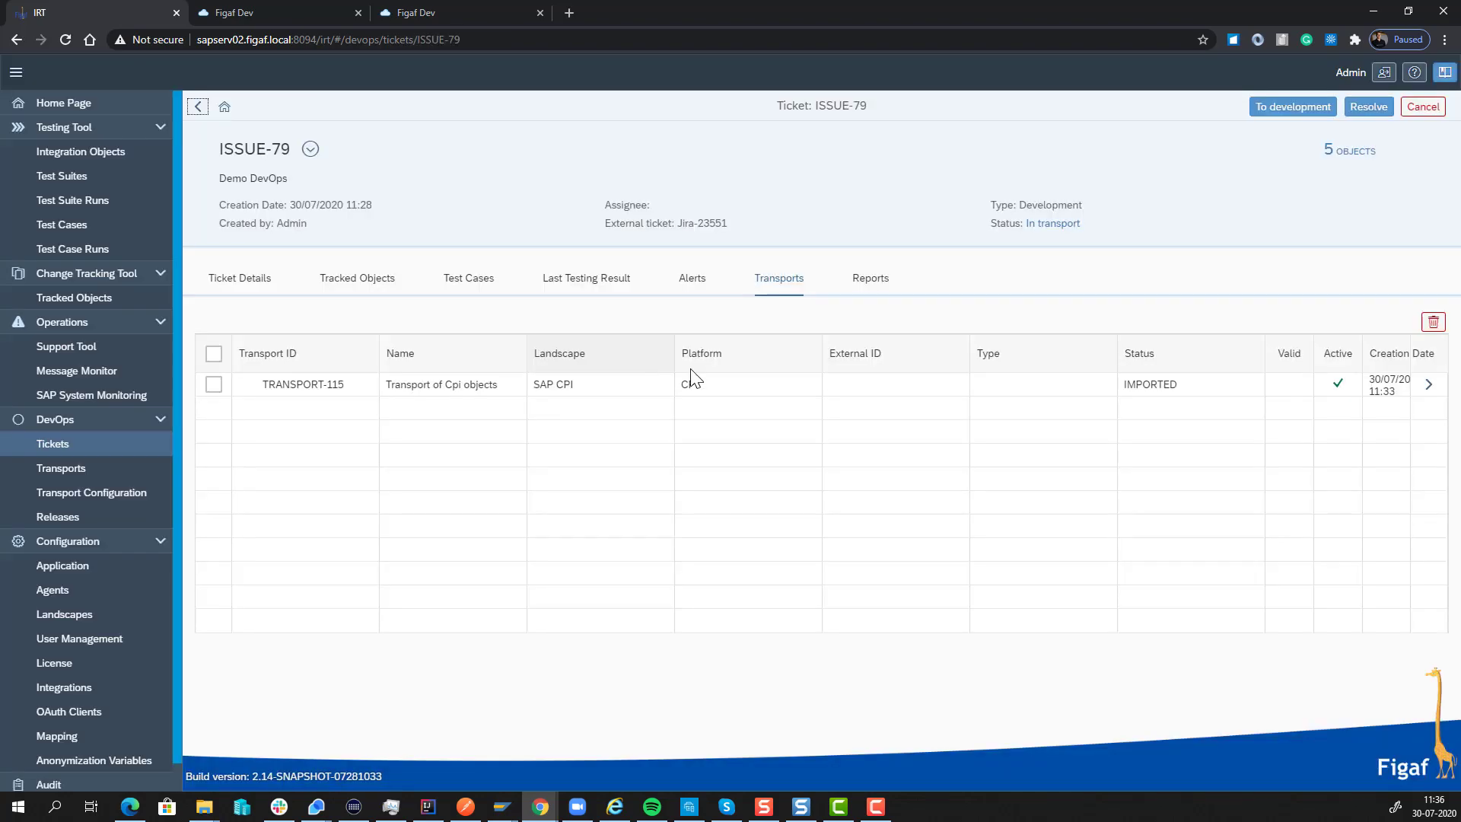
click(1366, 111)
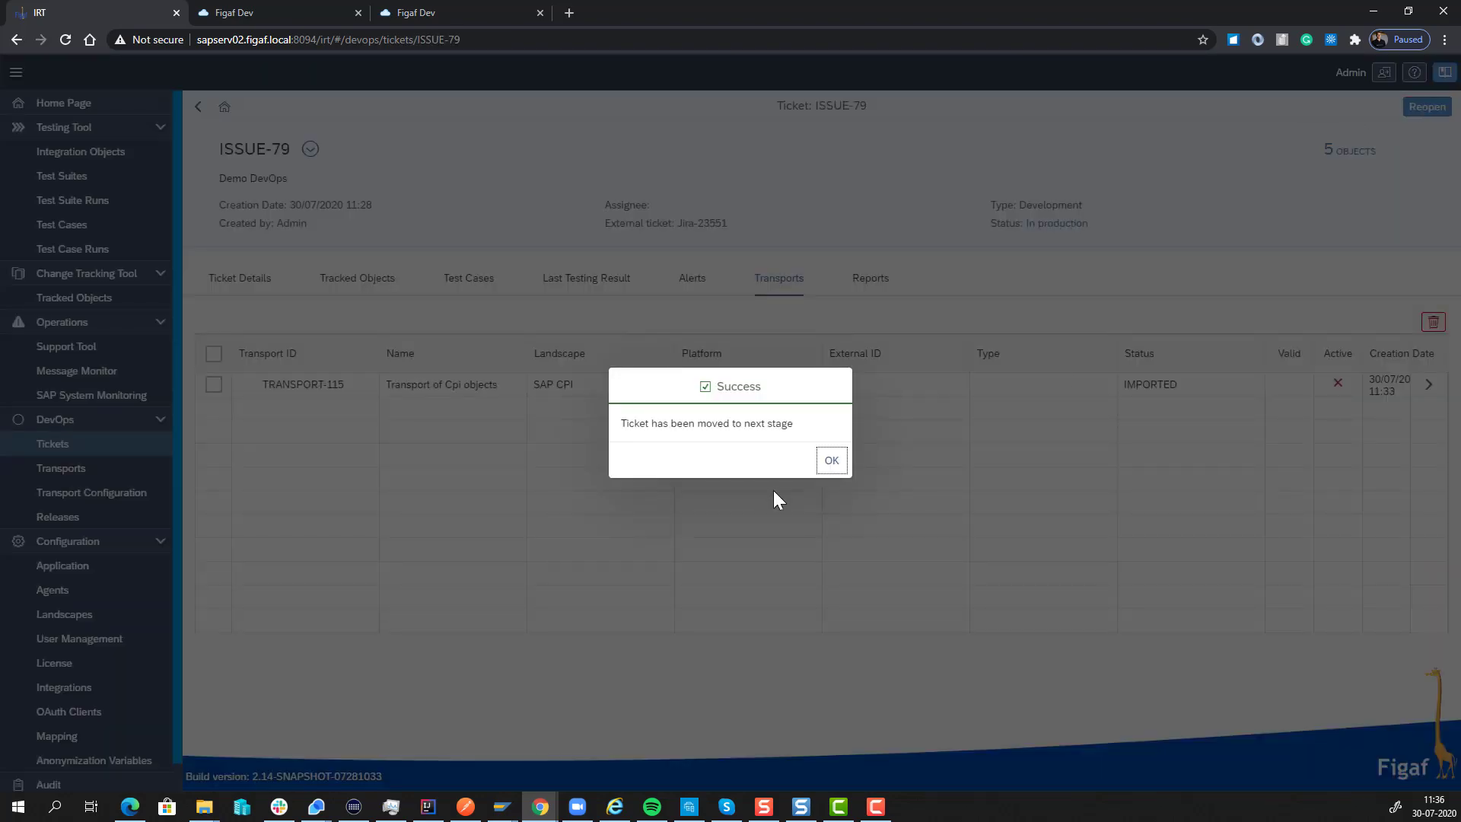
click(832, 461)
click(871, 281)
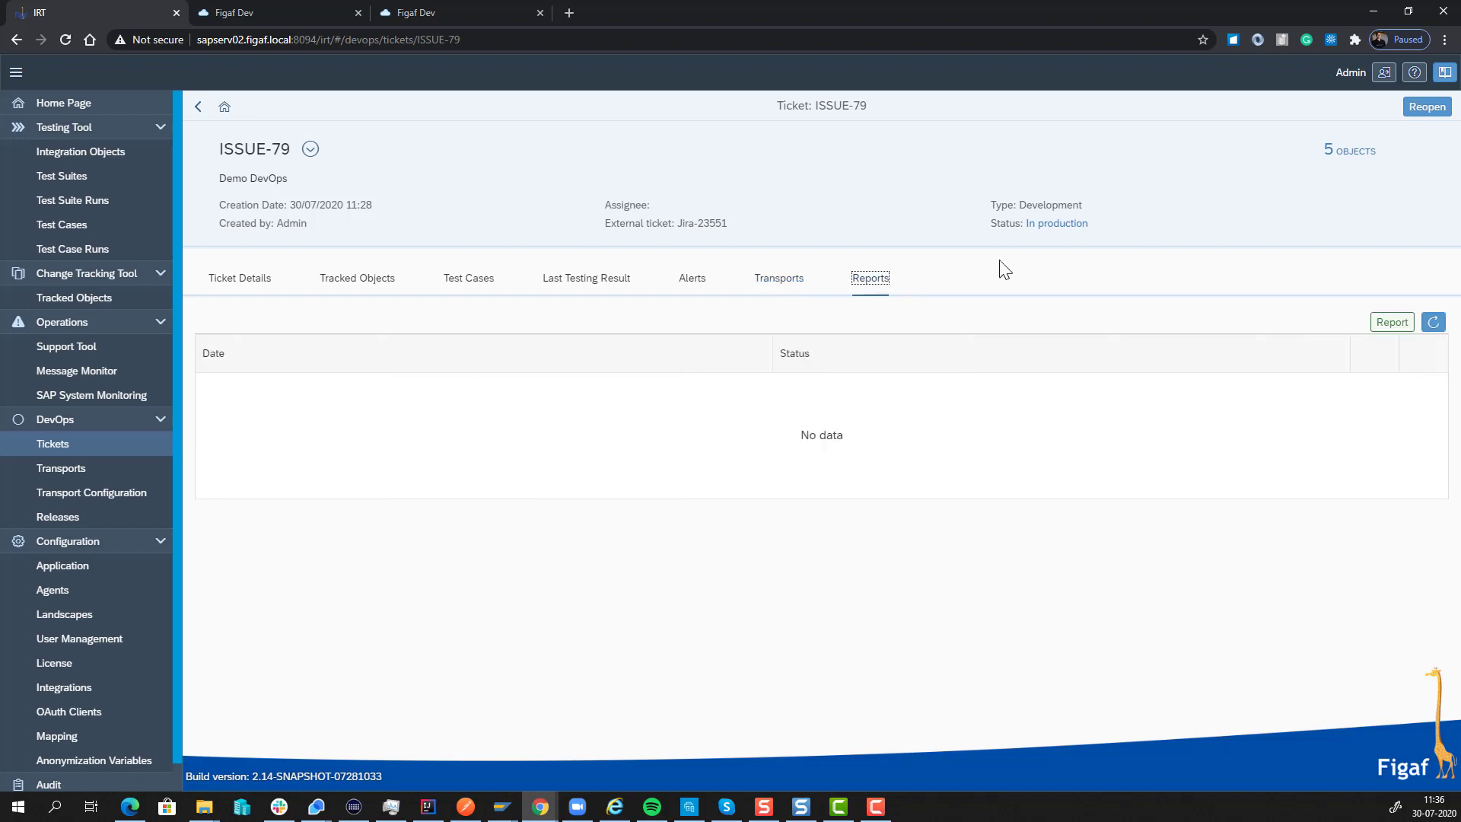
- Generate the ISSUE-79 ticket report, download it, and open the .xlsx file
click(1392, 322)
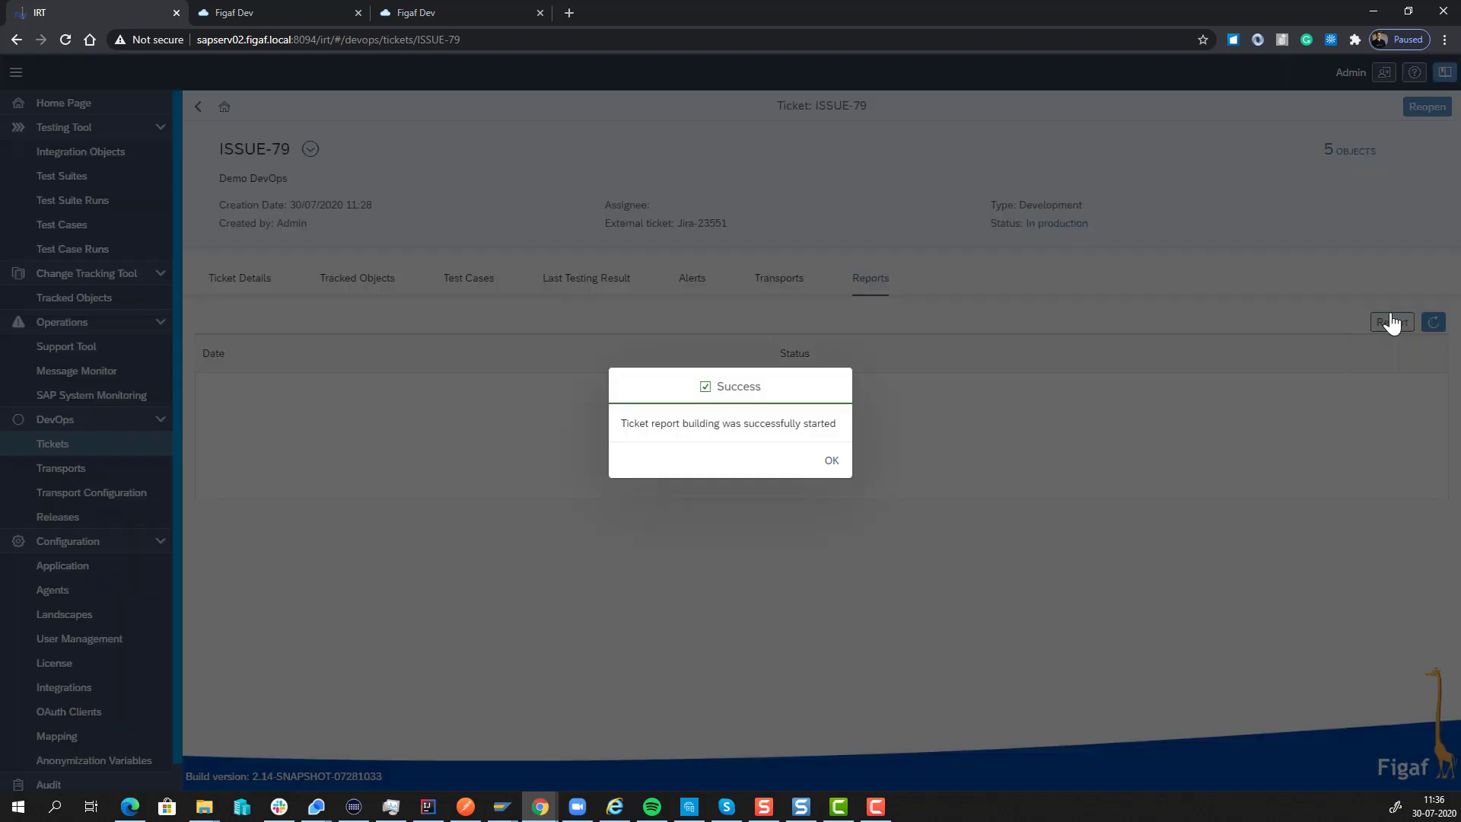
click(830, 462)
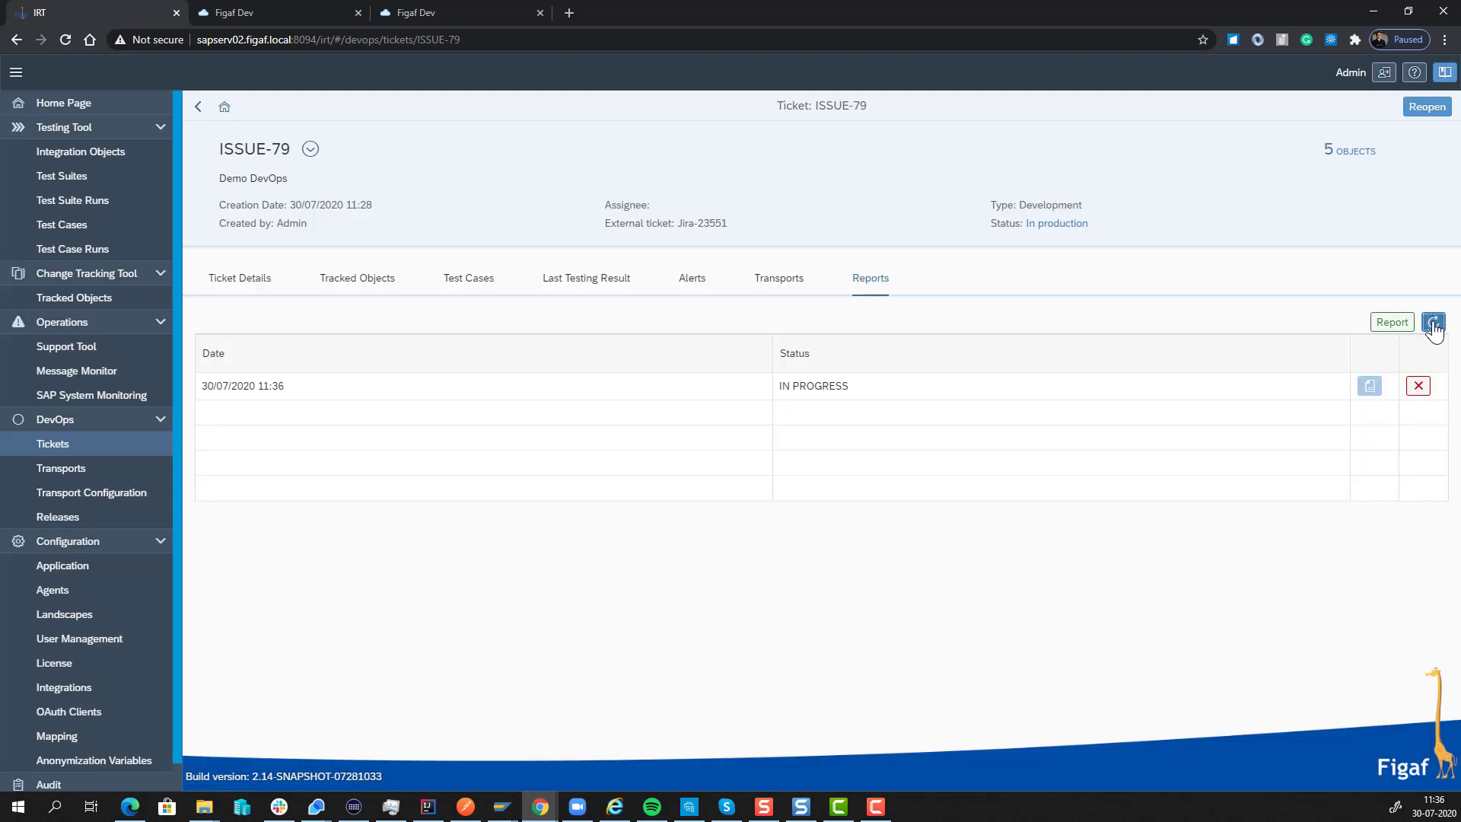
click(1434, 323)
click(1434, 323)
click(1370, 385)
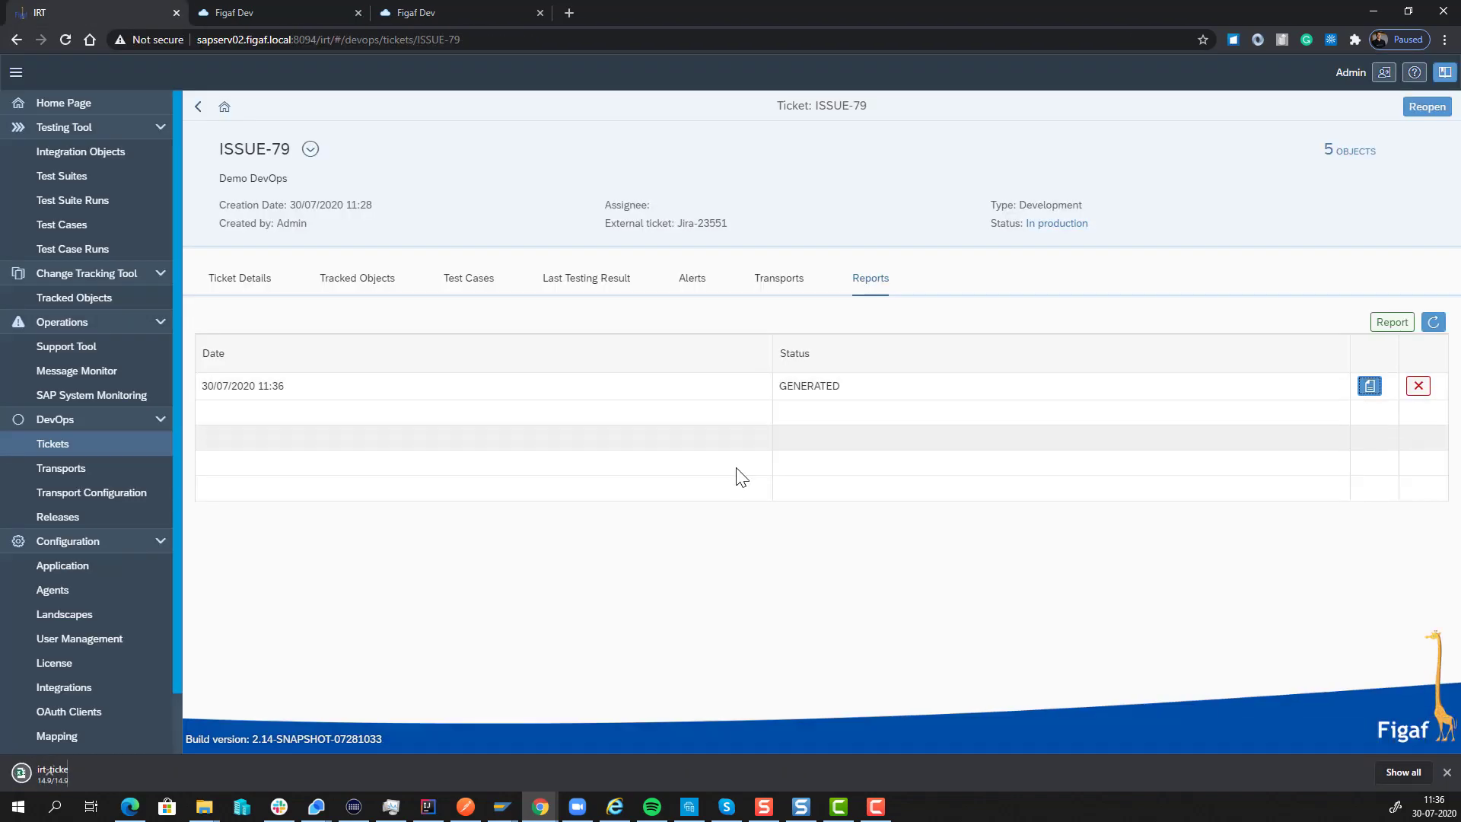
click(86, 766)
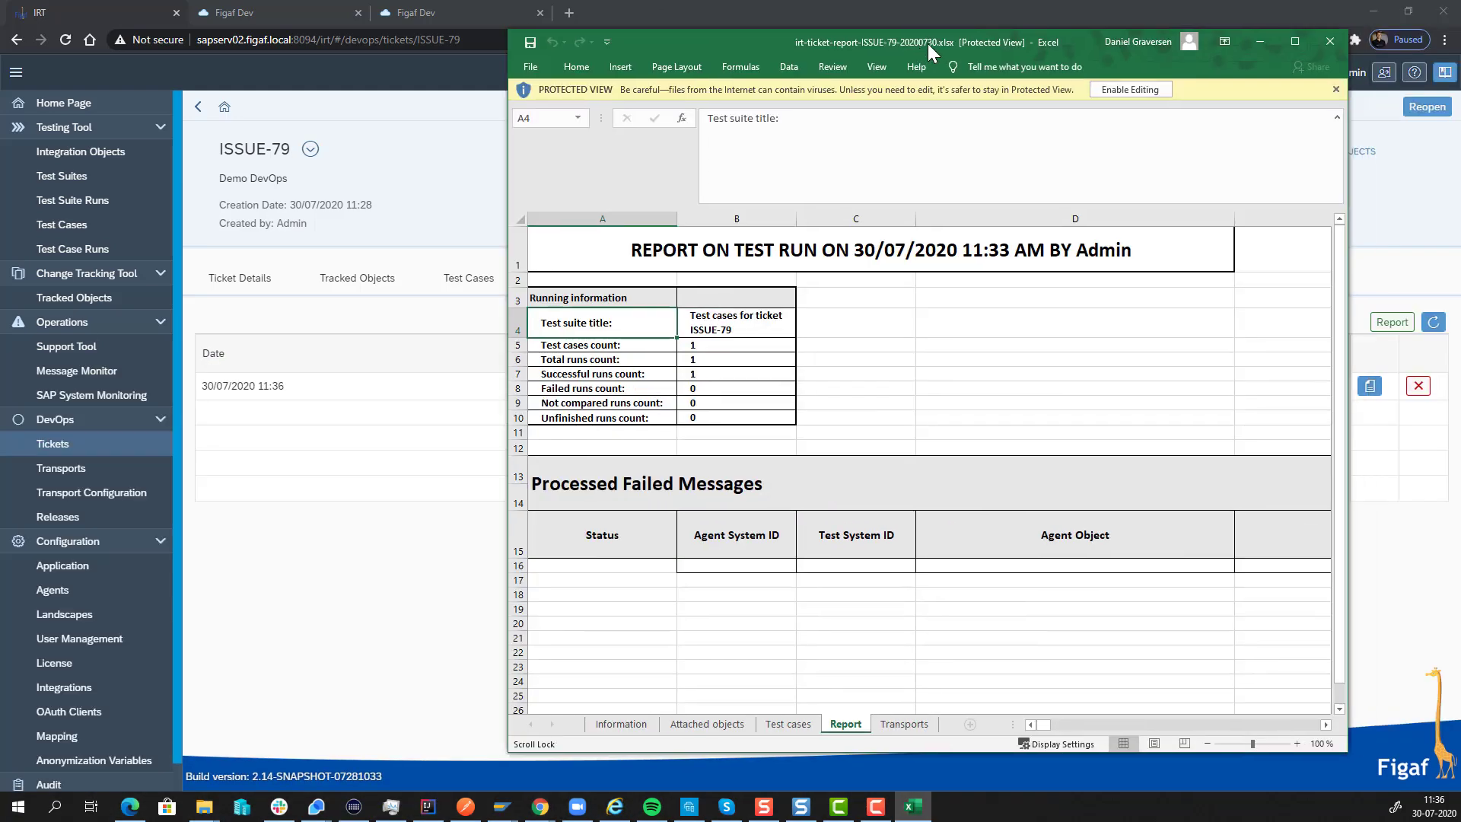
- Review the Information, Attached objects, Test cases, Report and Transports sheets, then close Excel
double_click(929, 43)
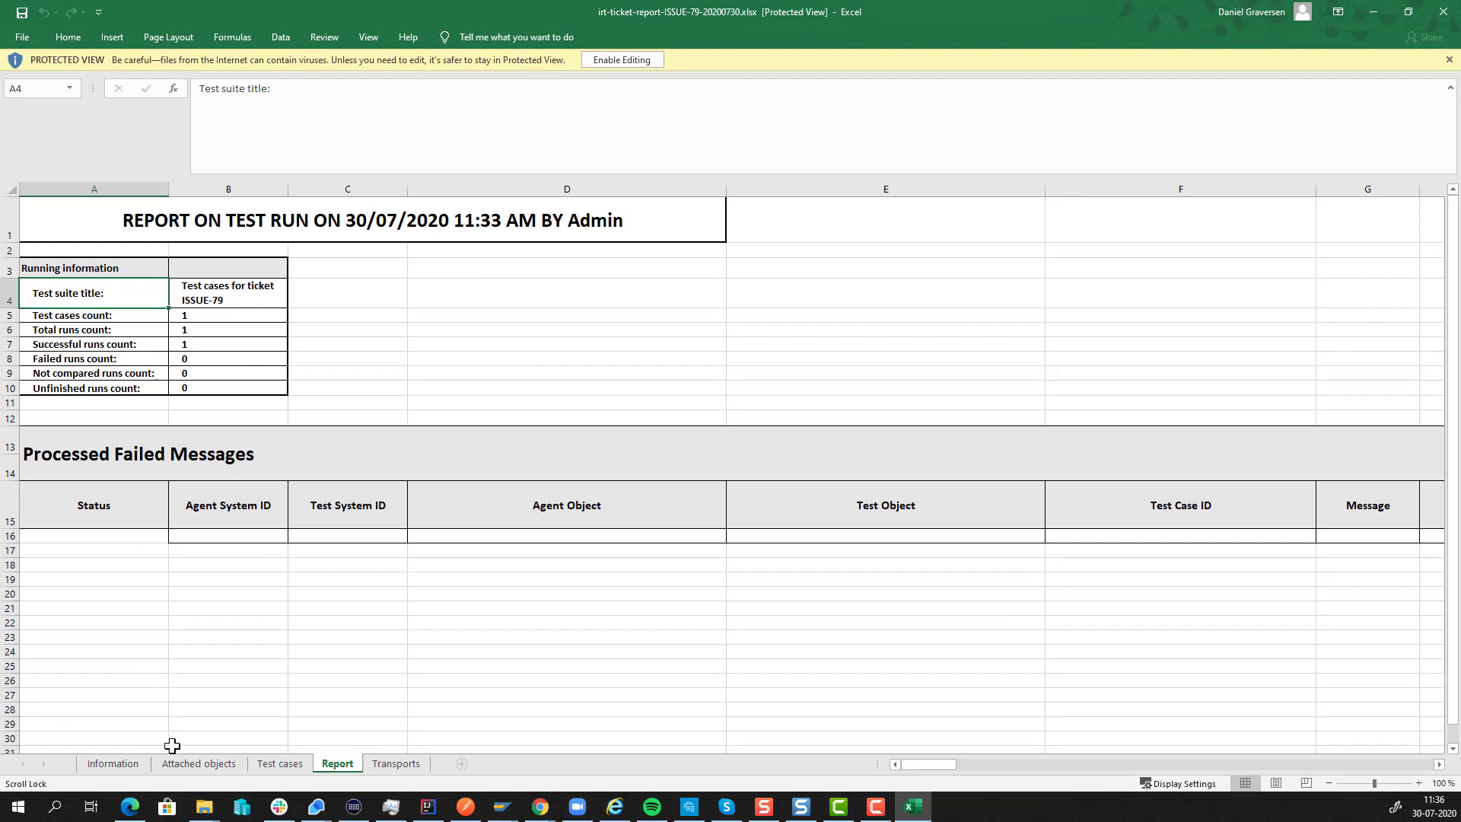
click(112, 765)
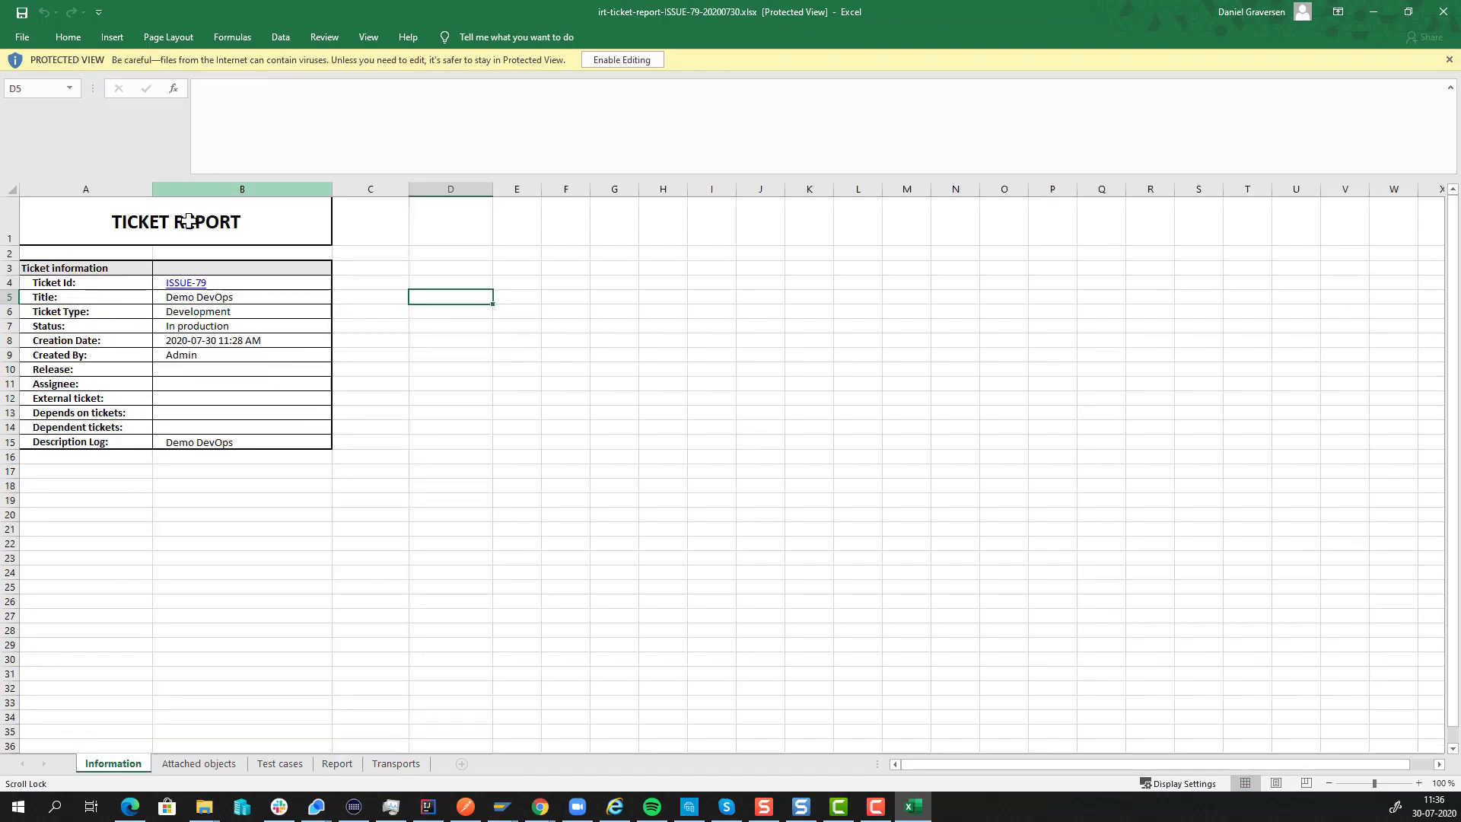
click(198, 764)
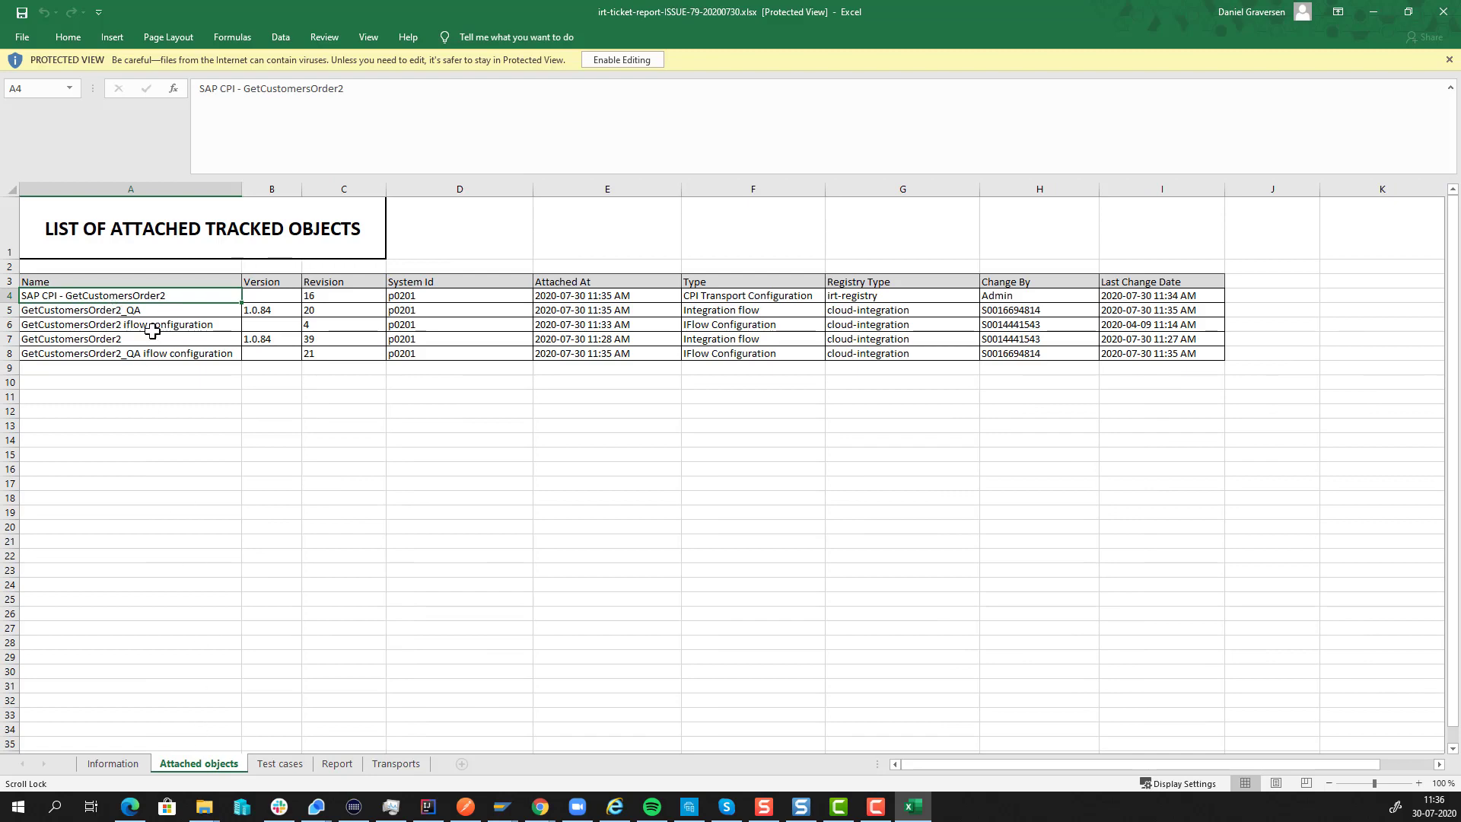
click(296, 767)
click(337, 768)
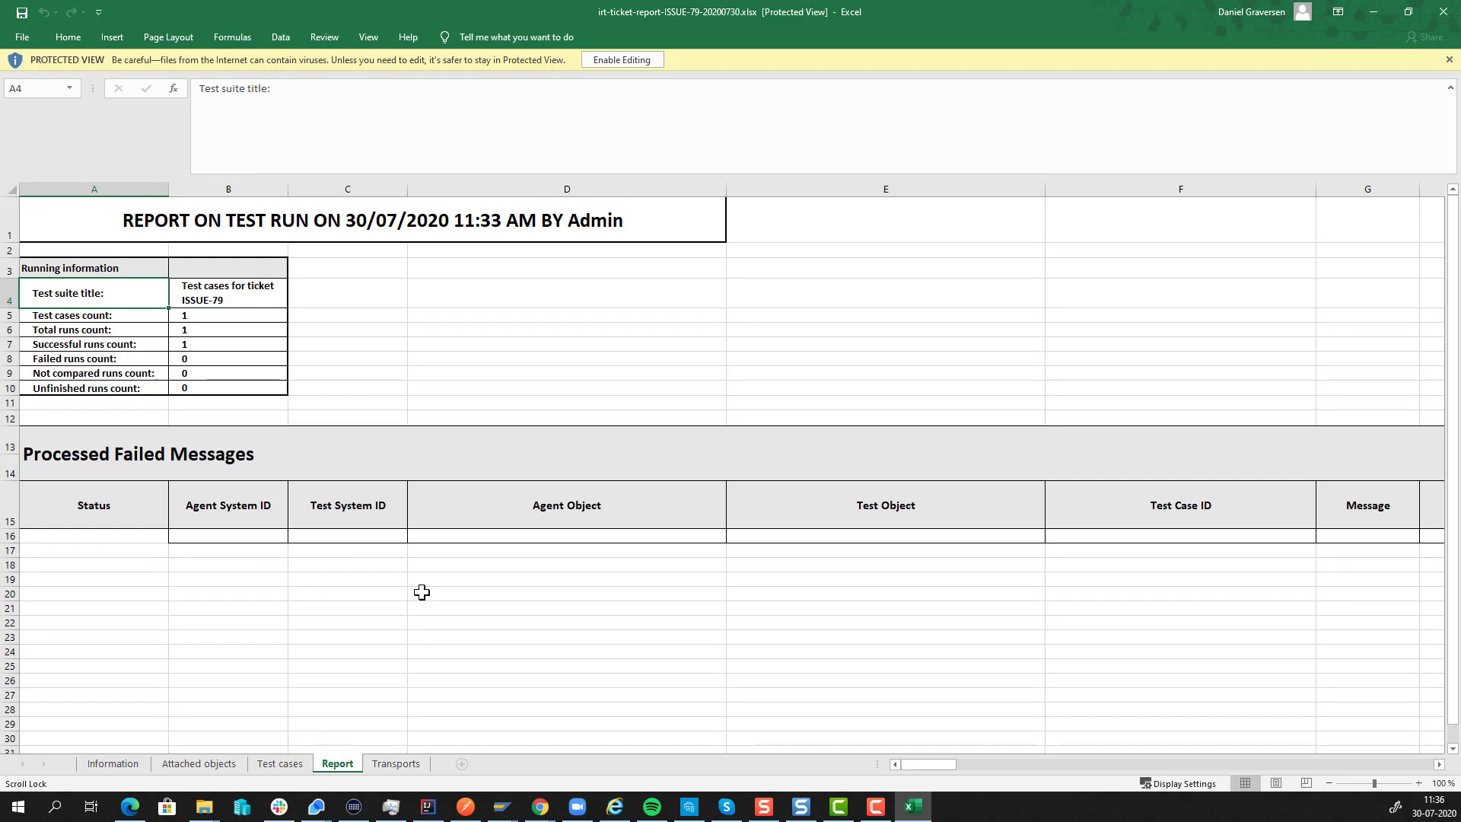
click(394, 764)
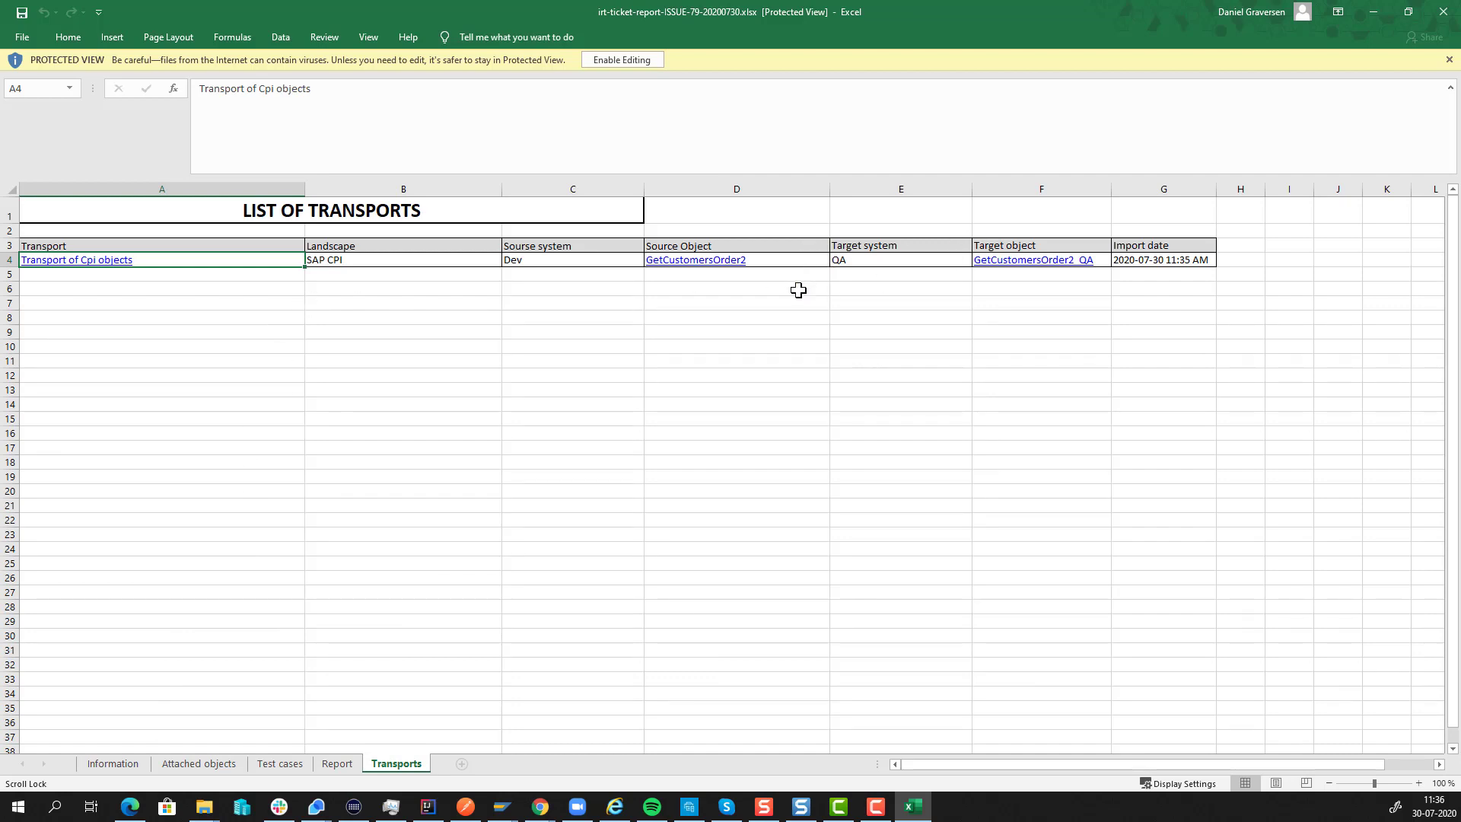
click(1456, 17)
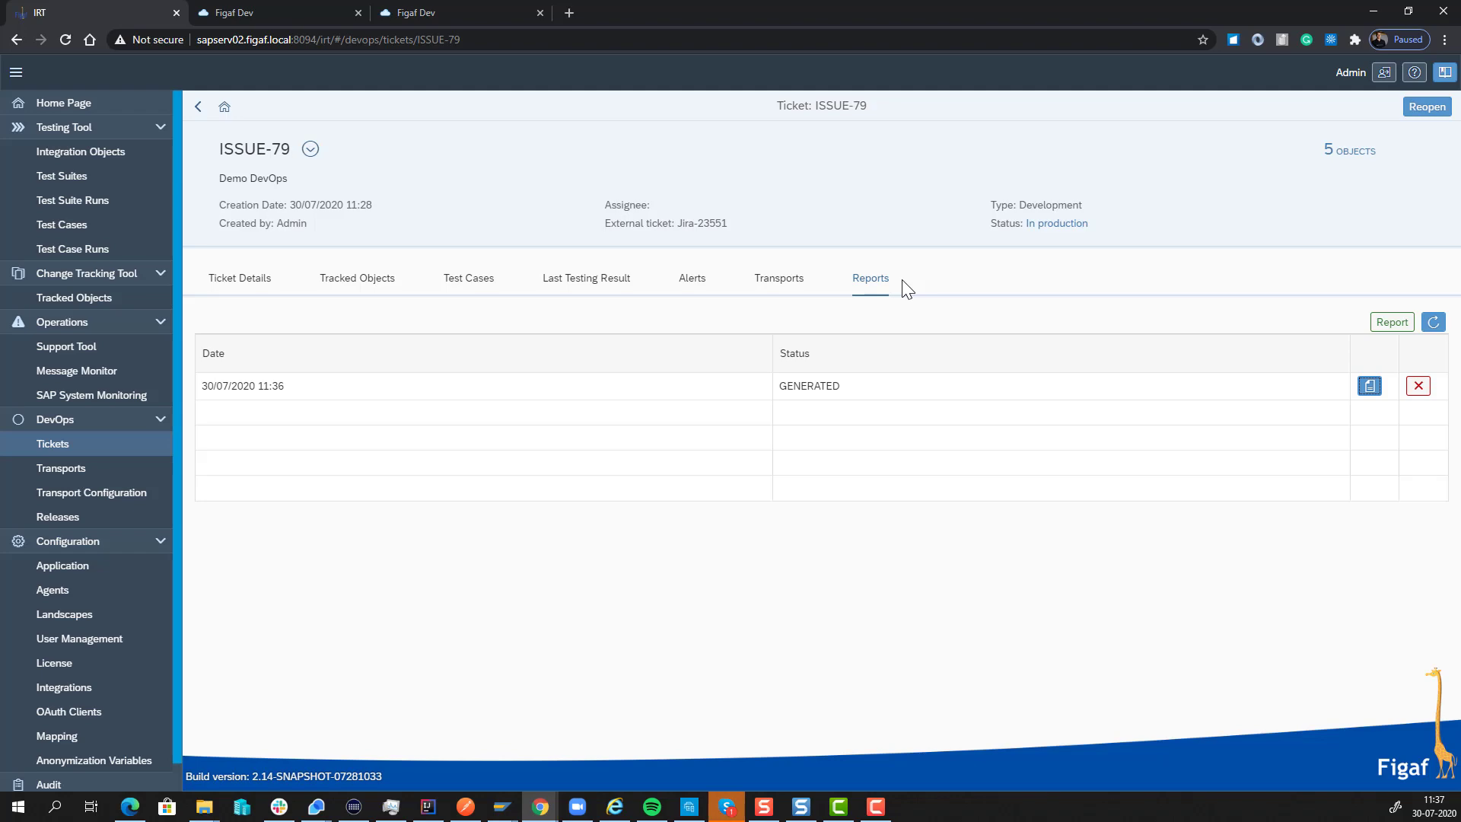
- Update the 8094CPI2 project from Git using Rebase, then dismiss the IDE update notification
click(415, 810)
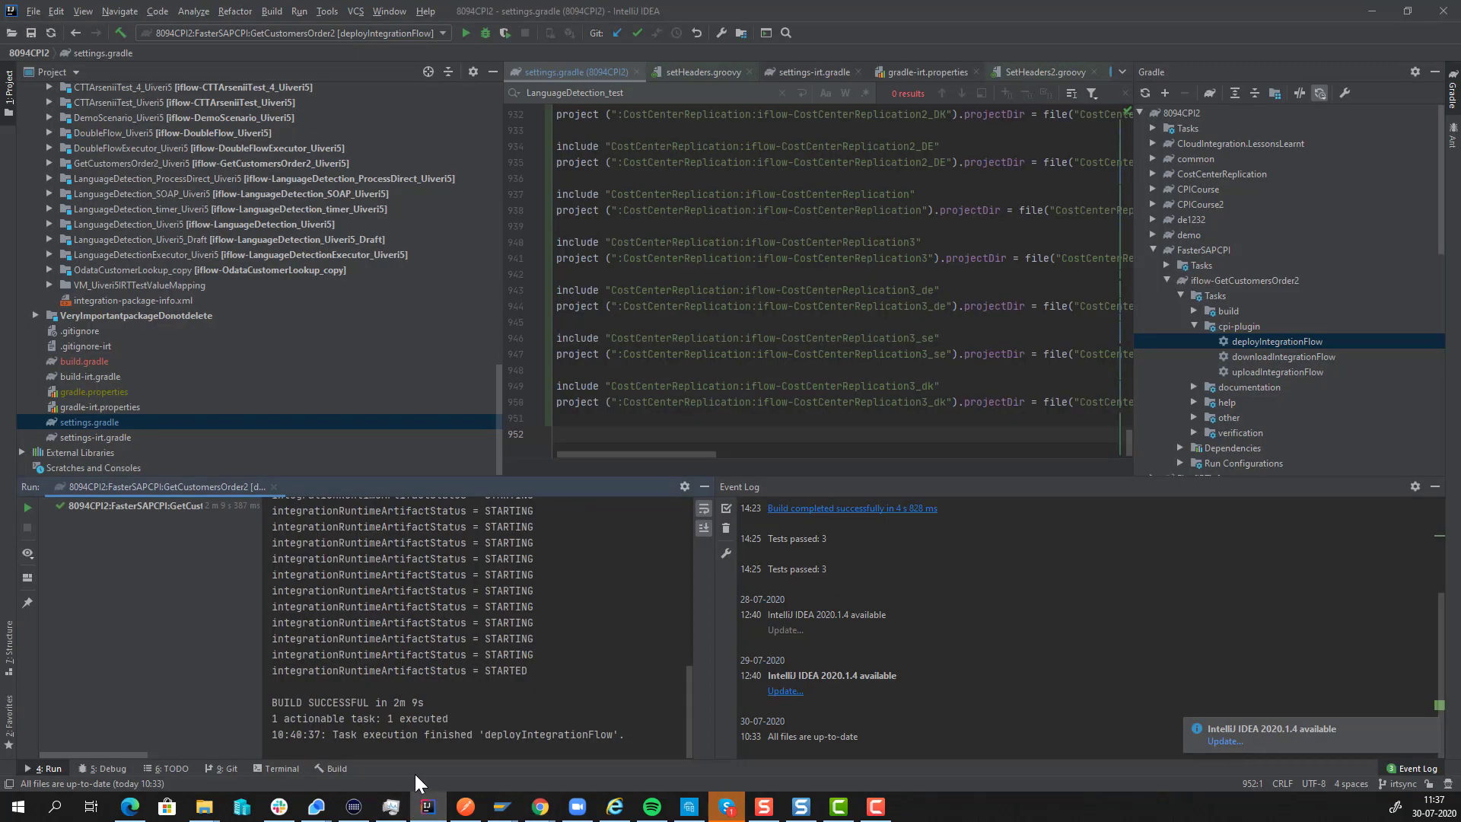
scroll(131, 407, up, 15)
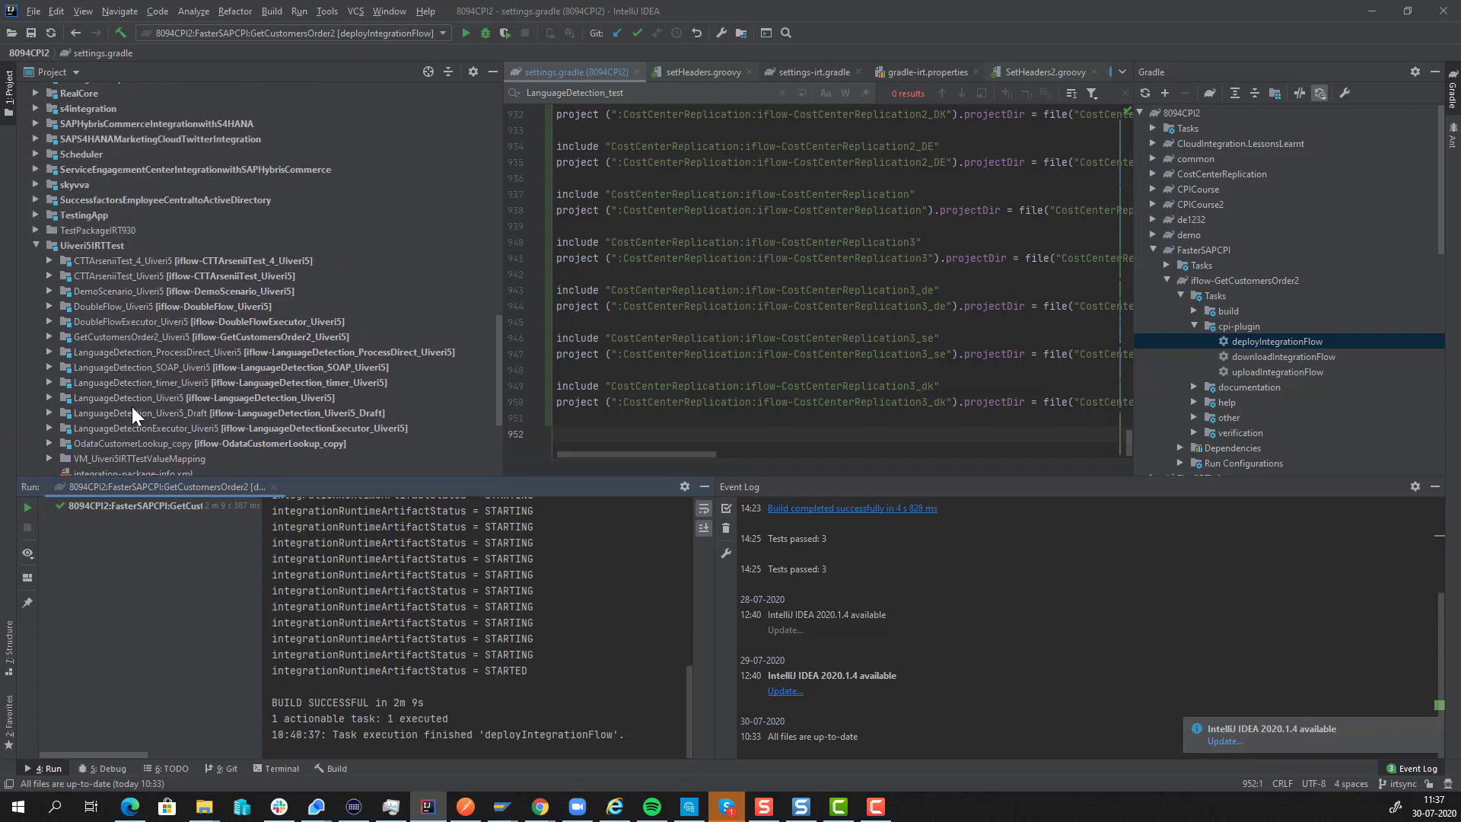
scroll(122, 412, up, 6)
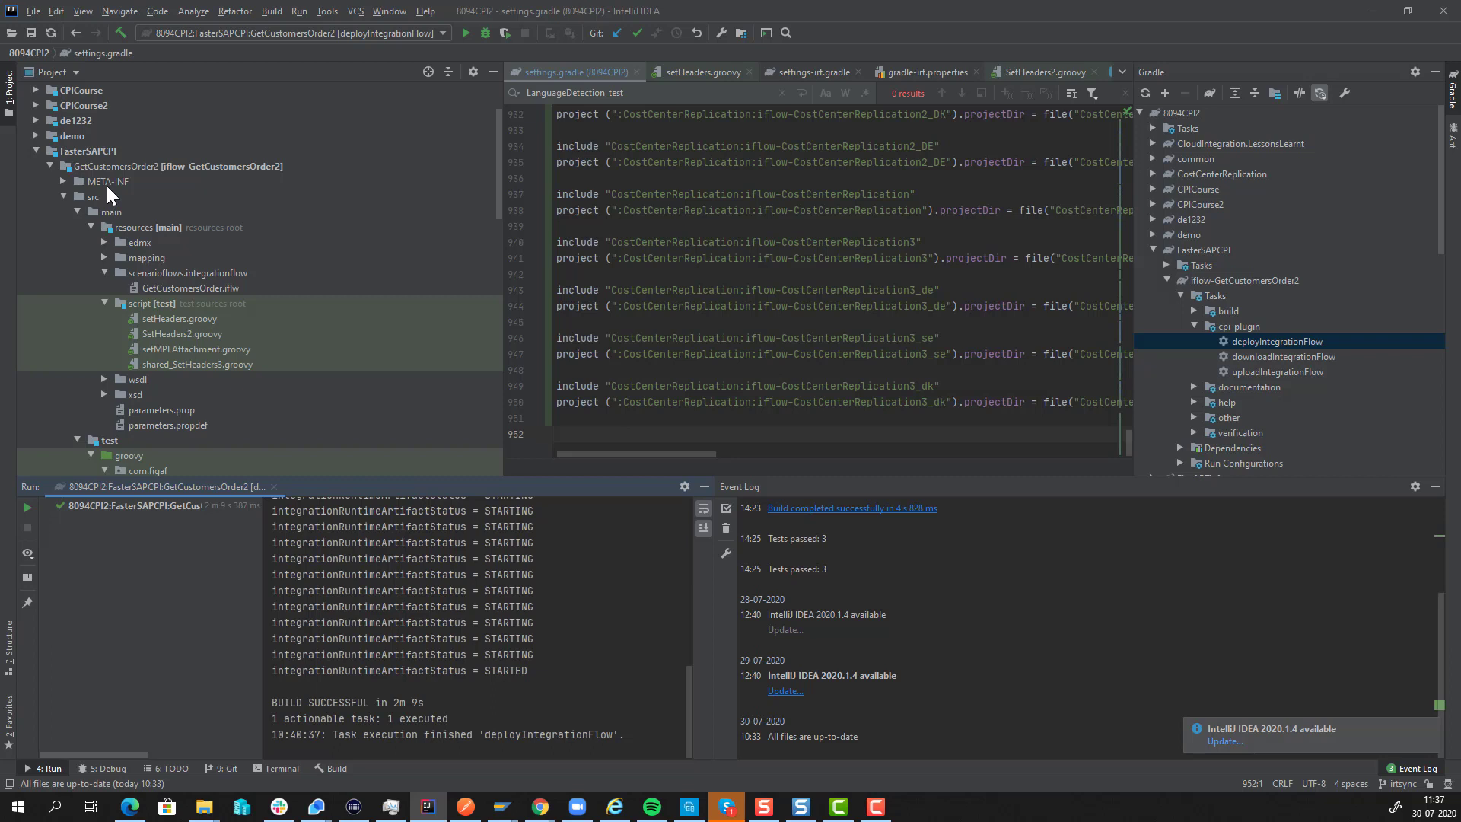
click(122, 242)
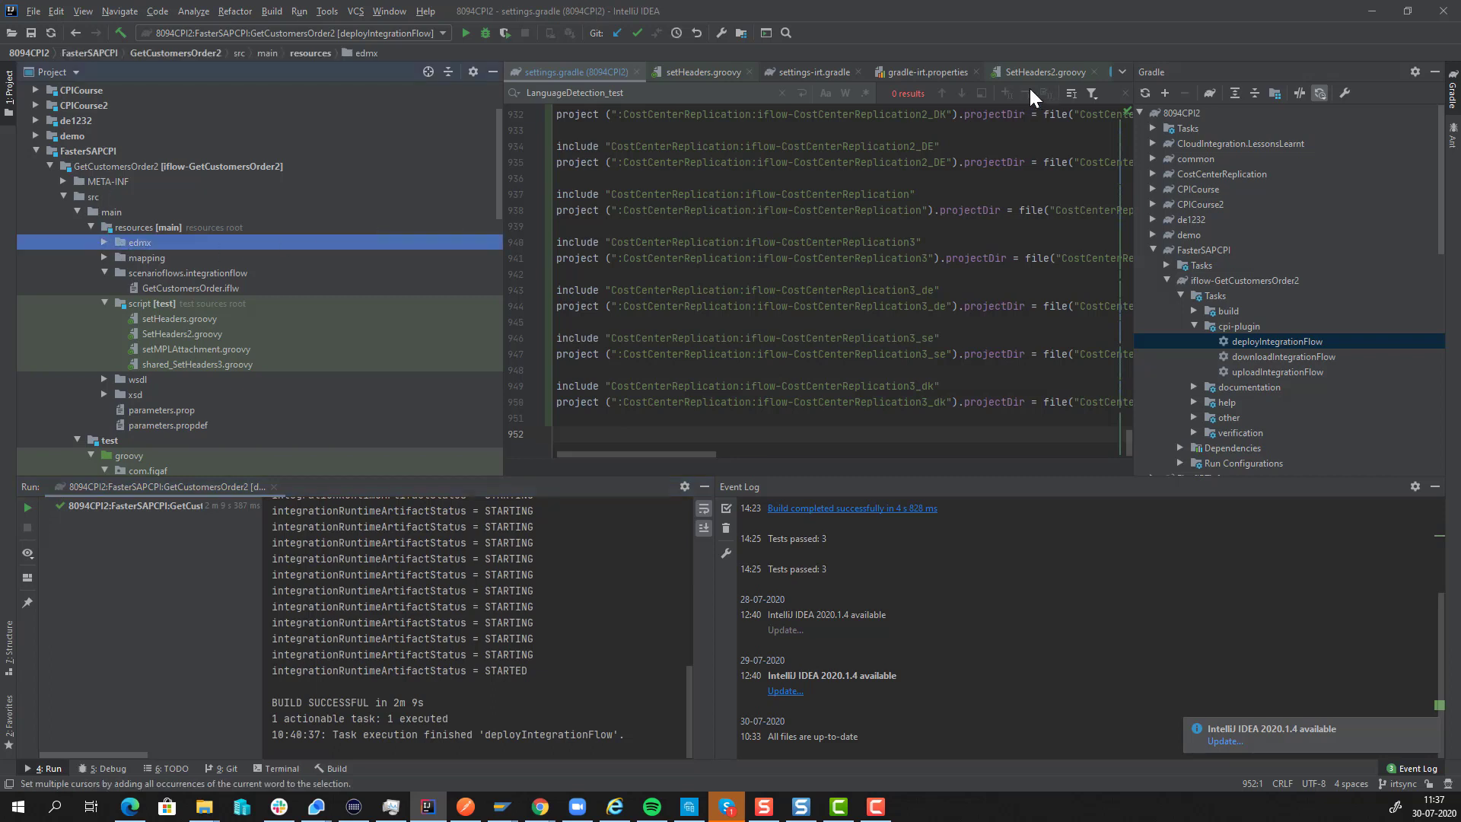
click(615, 35)
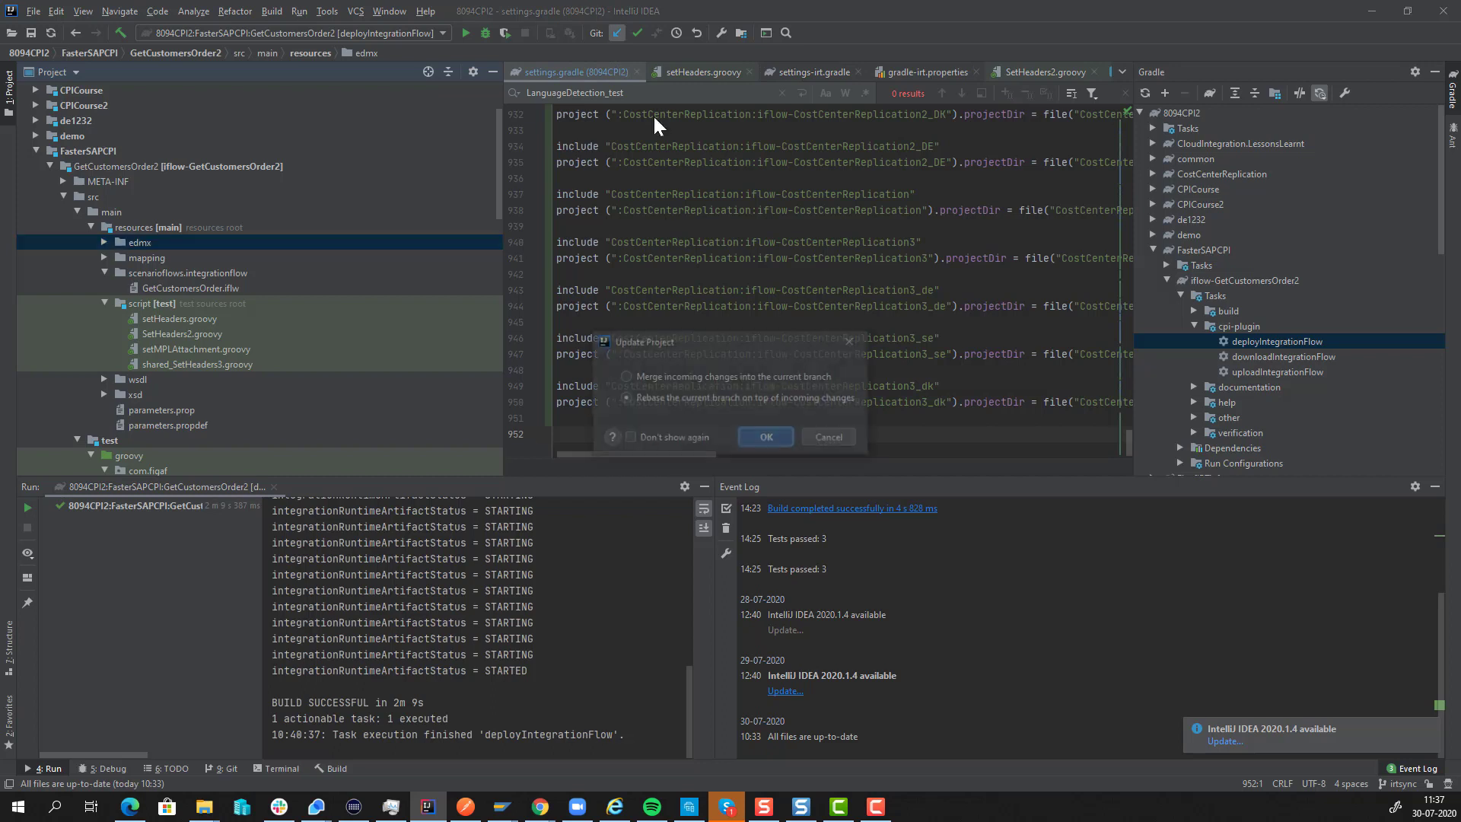
click(767, 438)
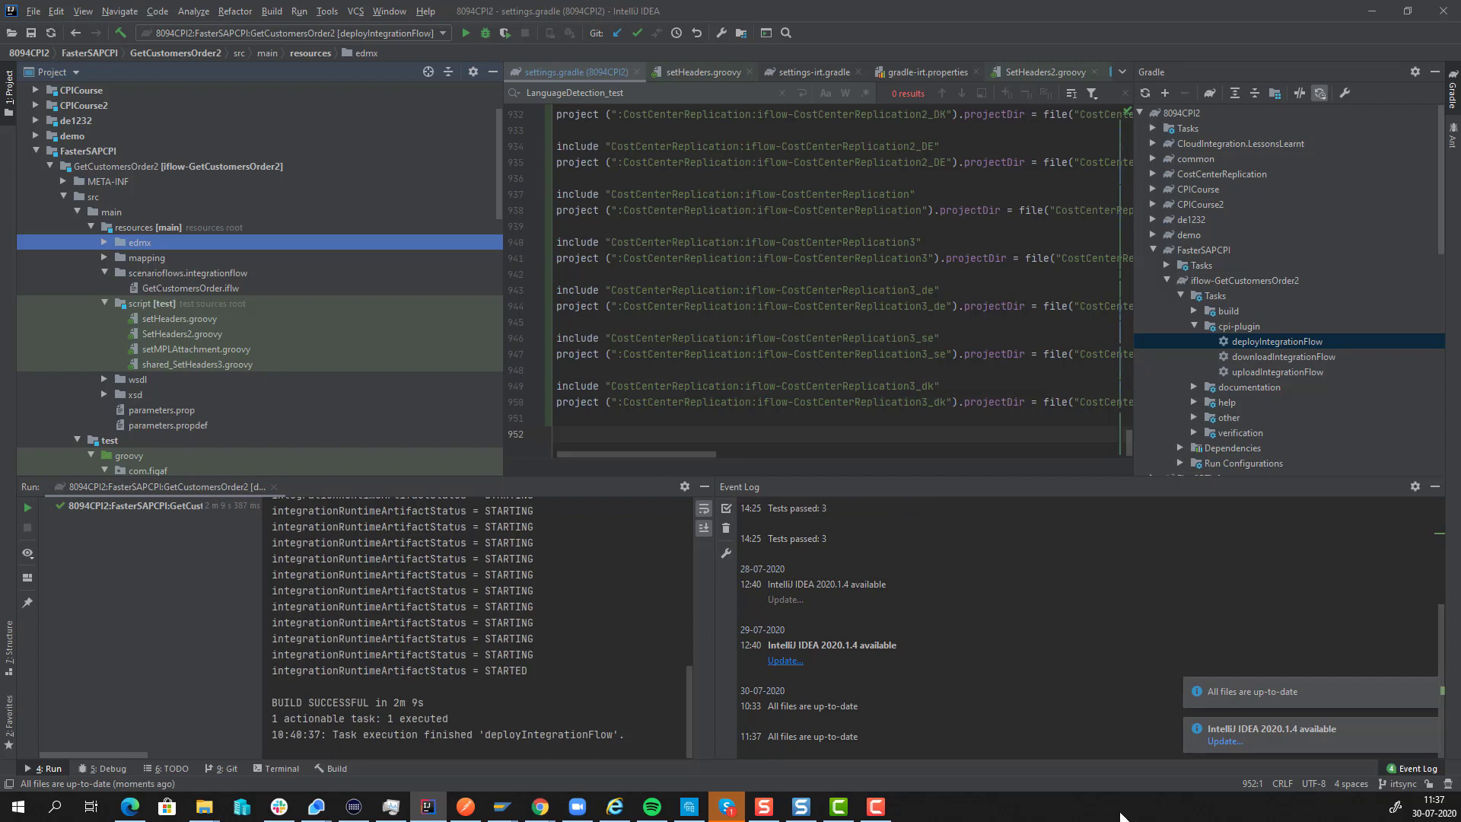
click(1428, 728)
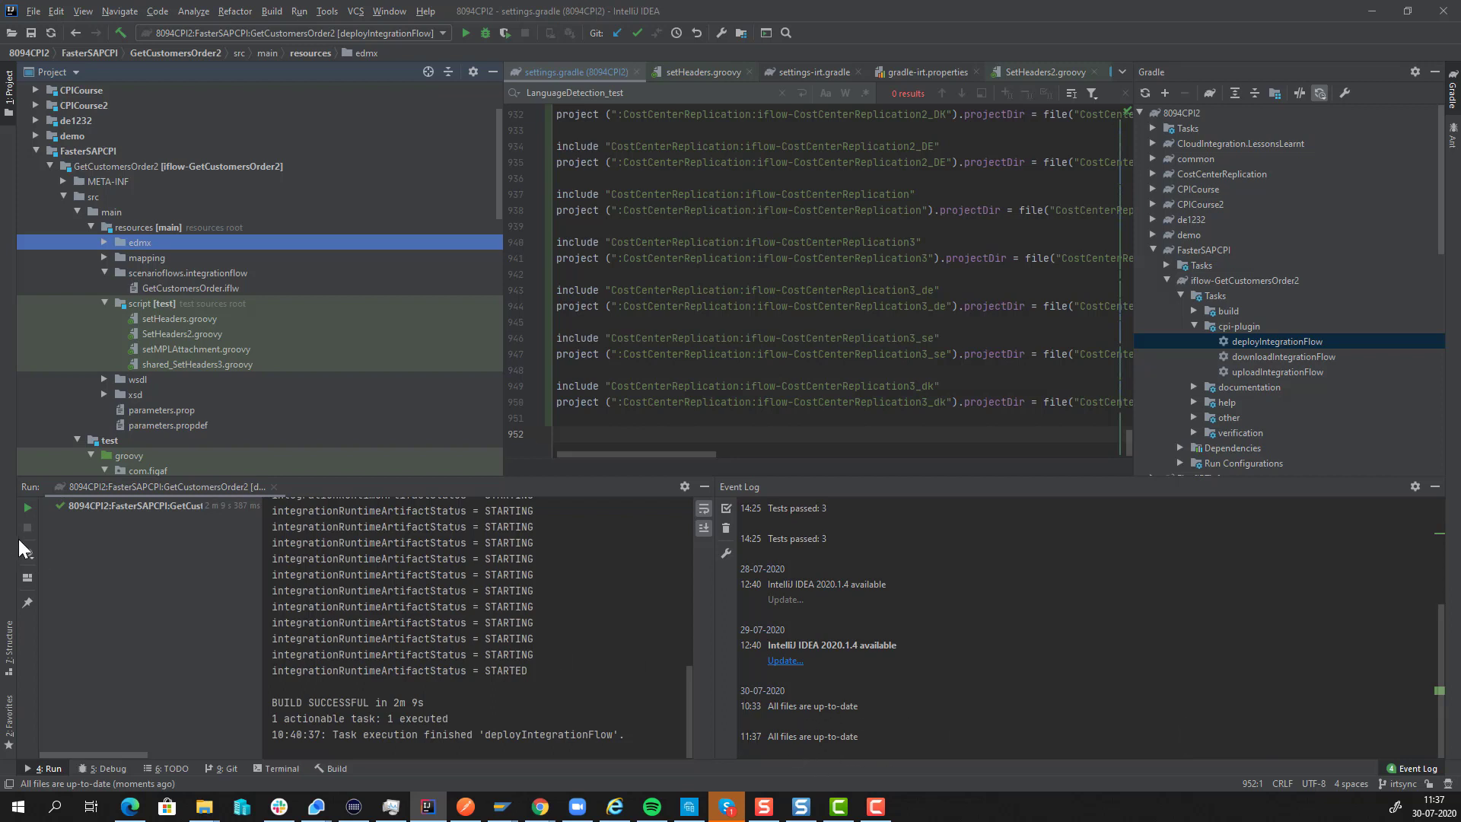
- Change the WebinarDemo header value in SetHeaders2.groovy from 2020076 to DevOps
double_click(140, 336)
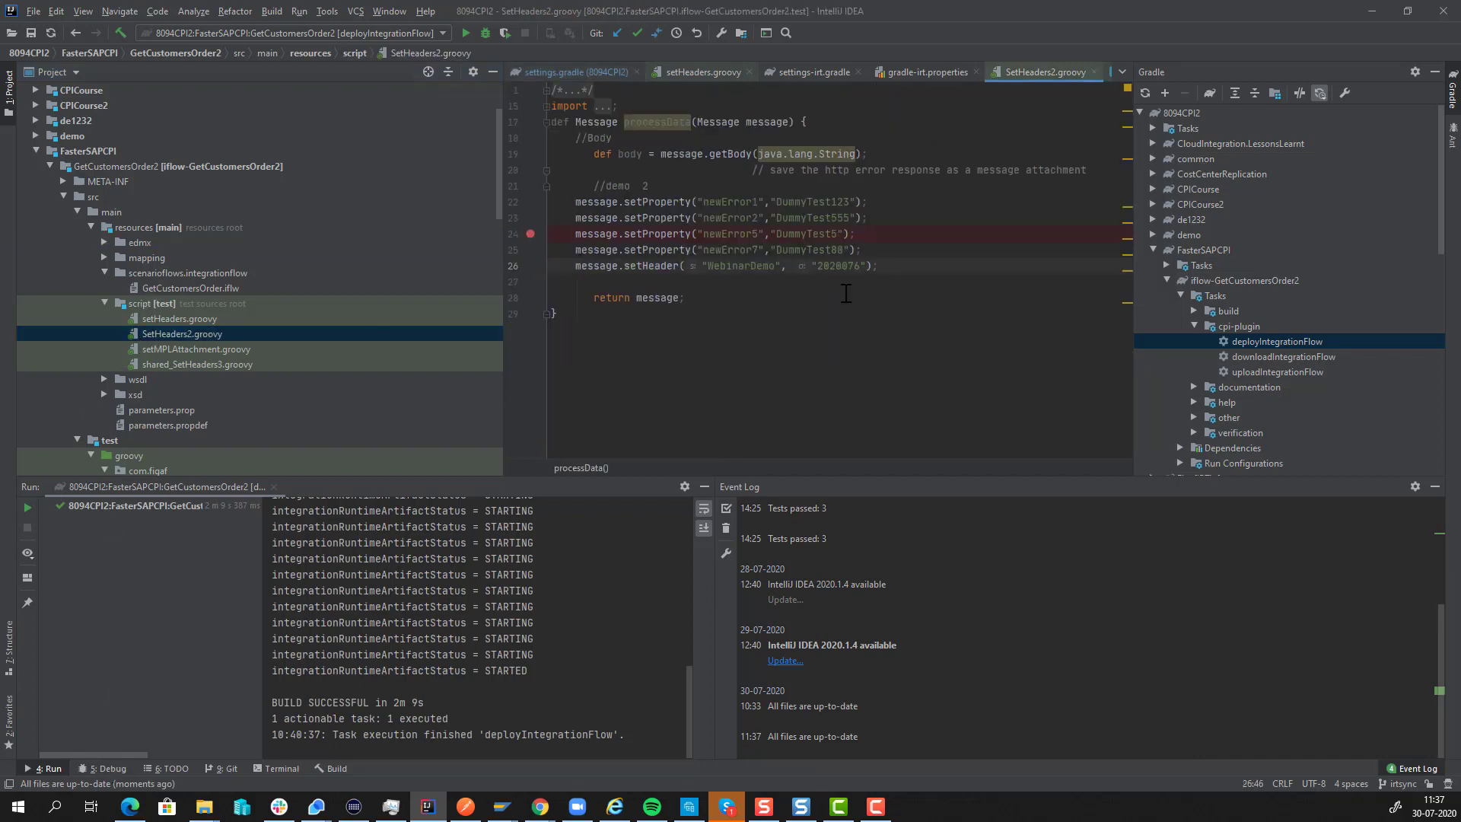
double_click(842, 266)
text(DevOps)
- Run the Gradle uploadIntegrationFlow and deployIntegrationFlow tasks, then open GroovyScriptsTest
scroll(360, 321, down, 2)
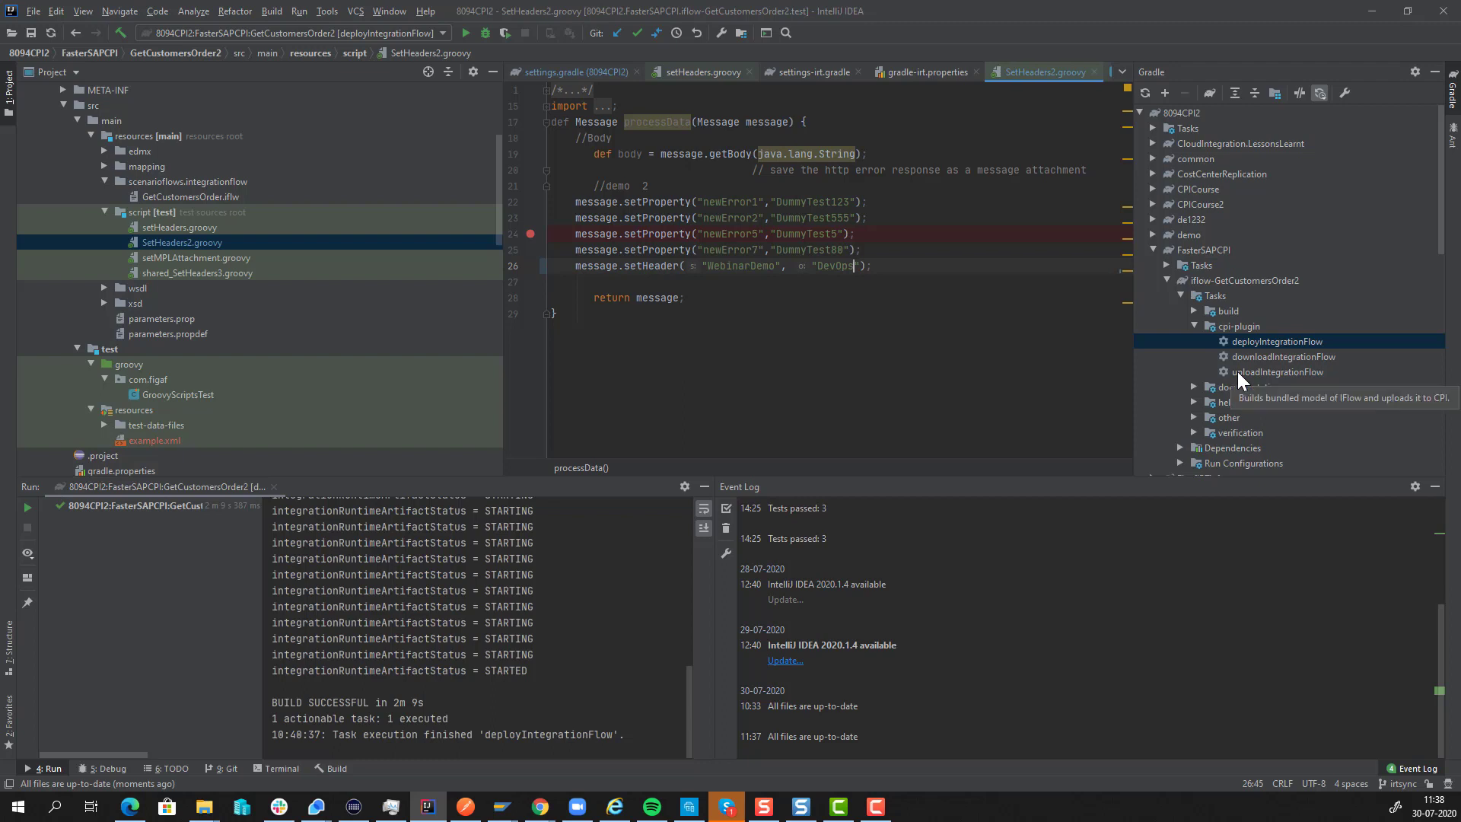
double_click(1238, 371)
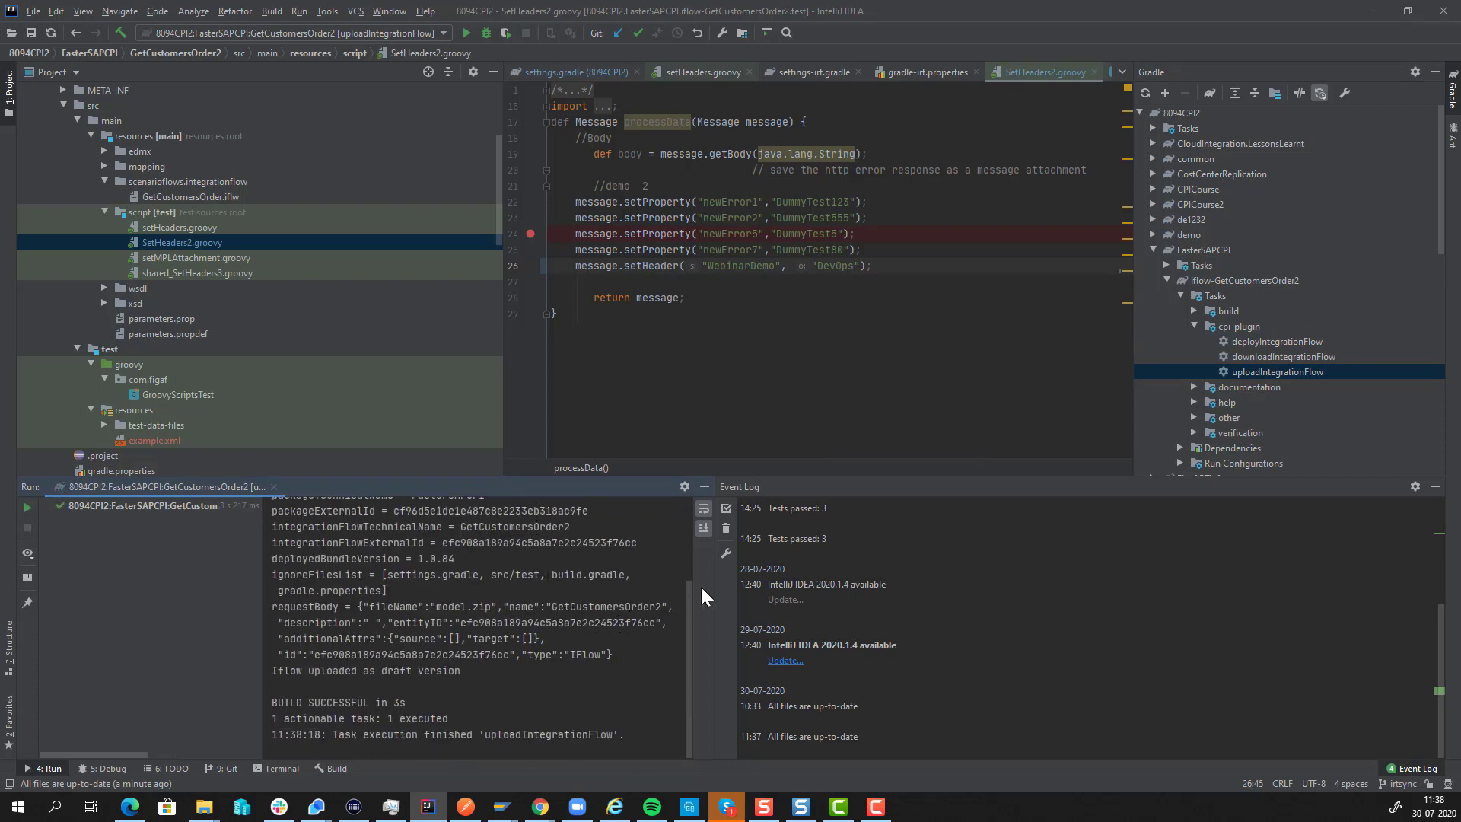
double_click(1236, 343)
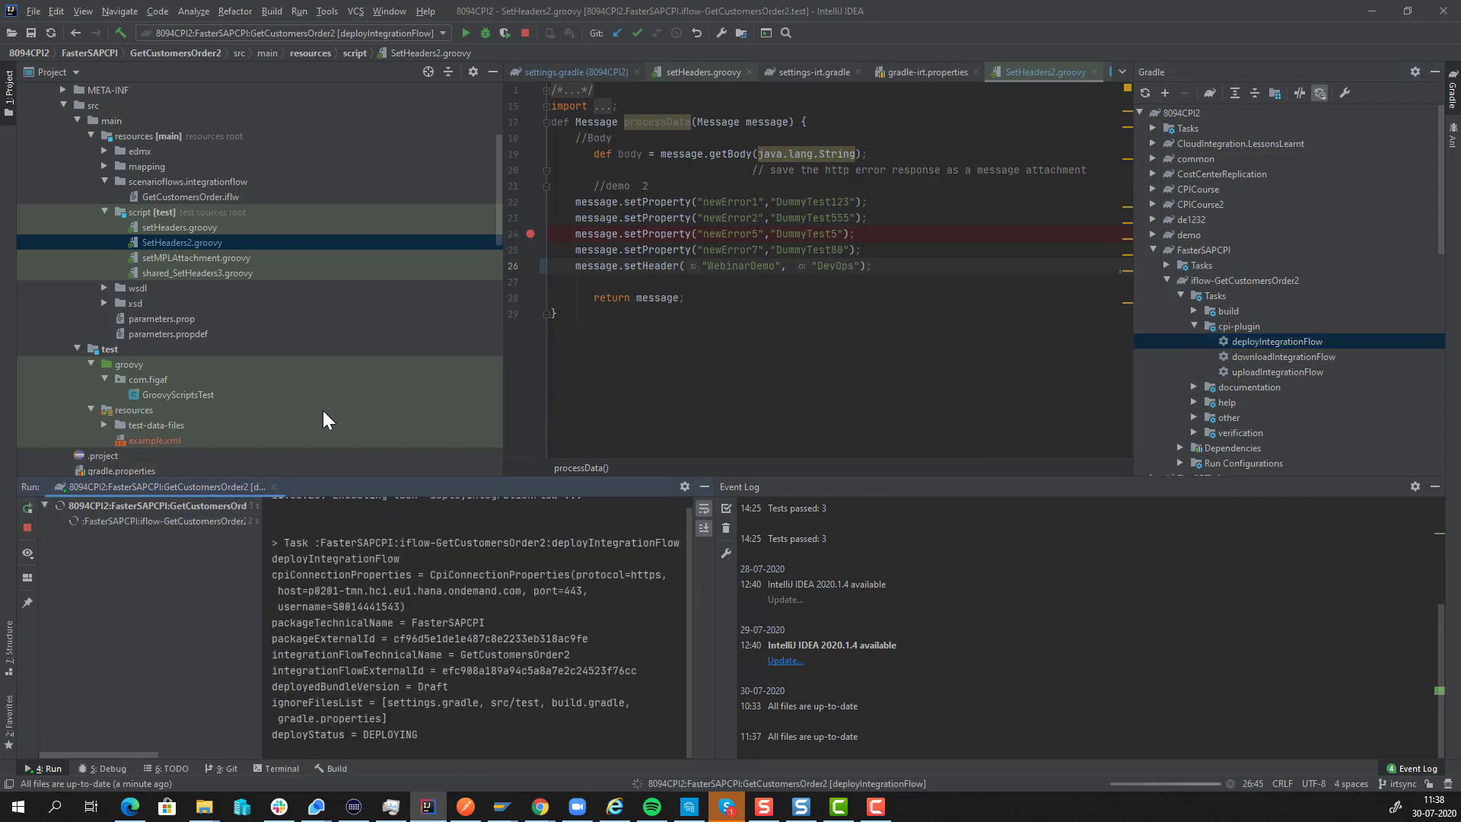
double_click(203, 395)
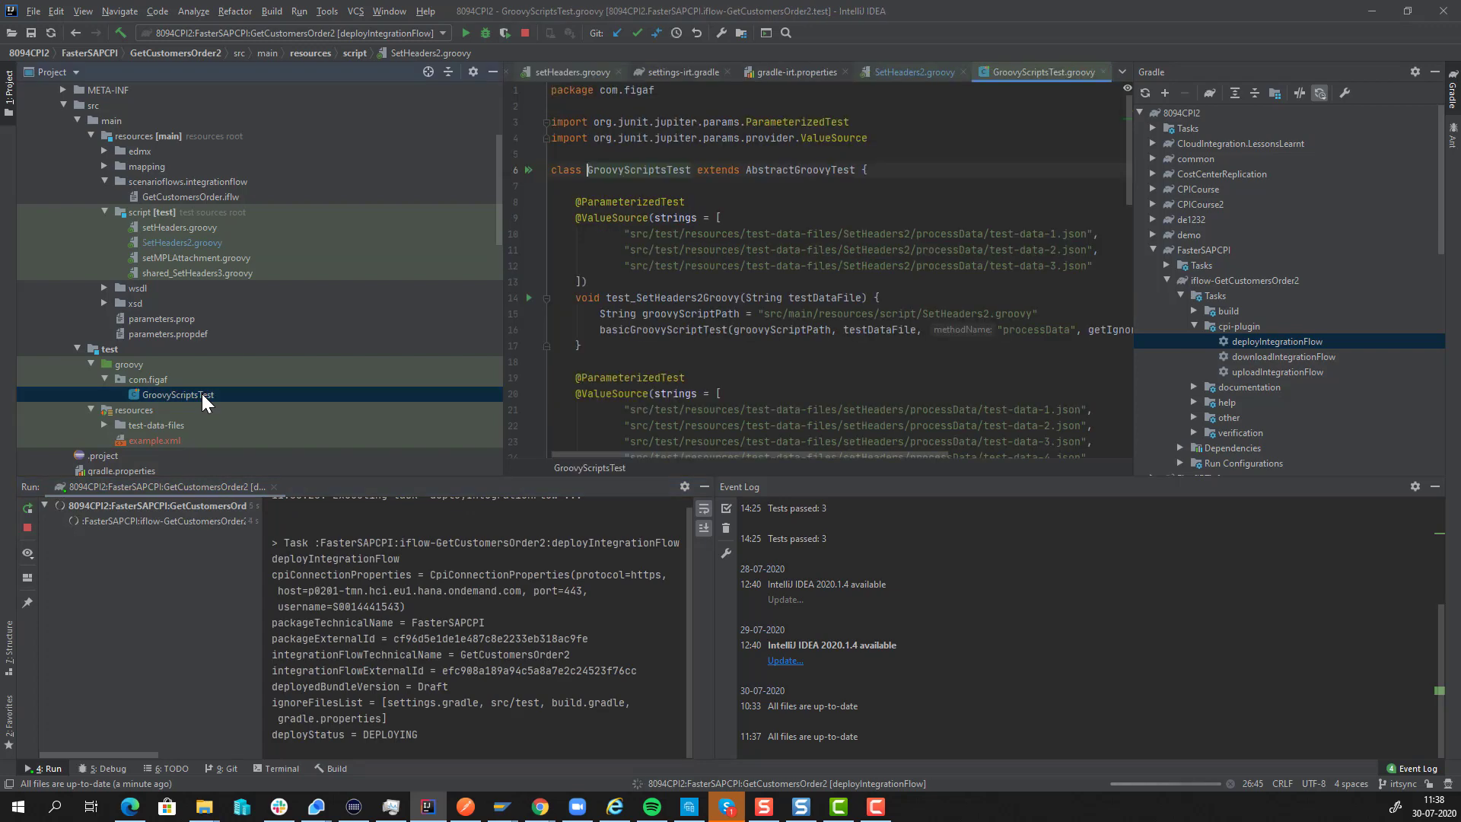
- Start a debug run of test_SetHeaders2Groovy from its line-14 gutter icon
click(547, 299)
click(546, 299)
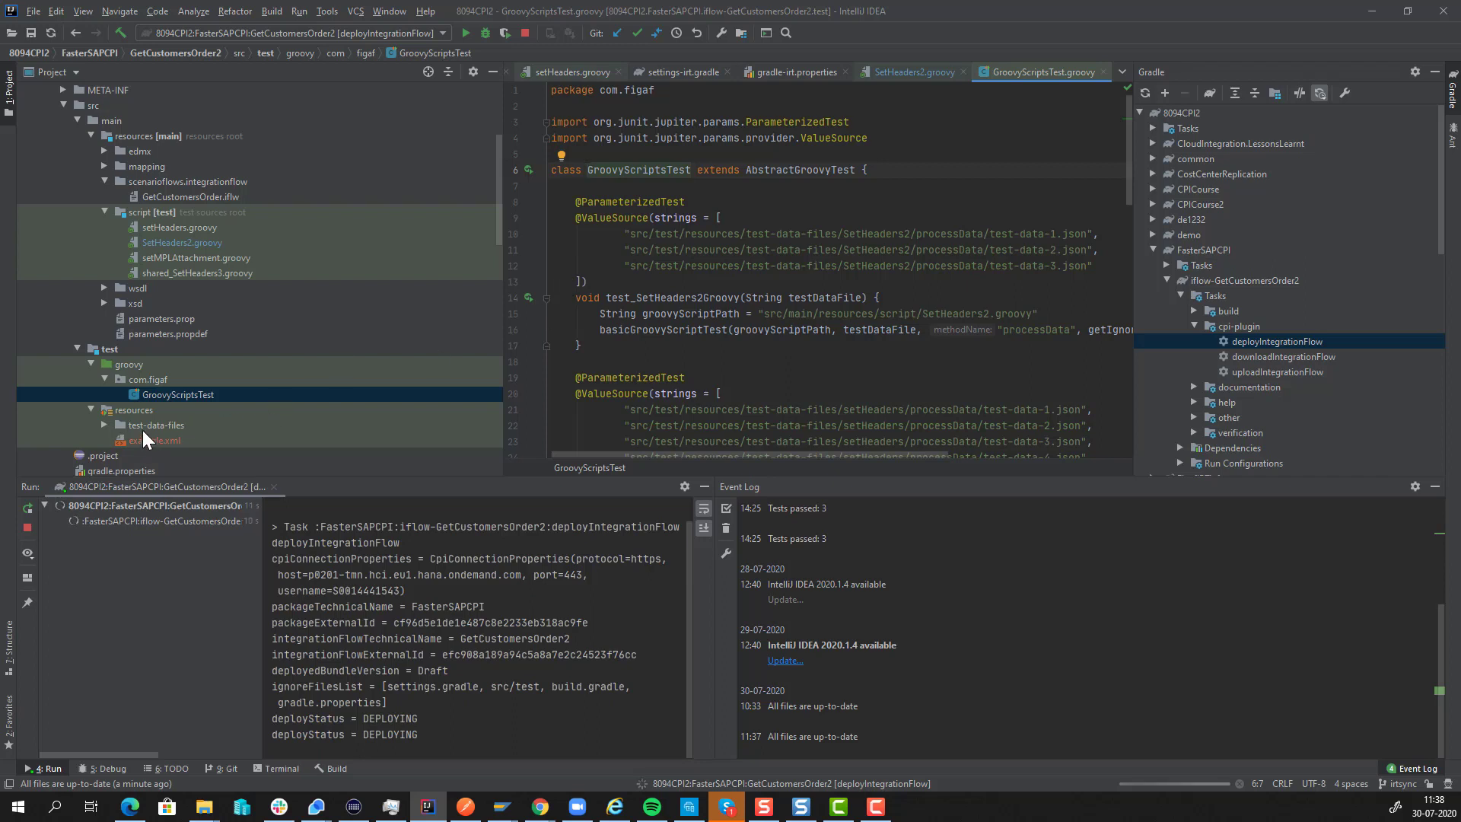
click(104, 424)
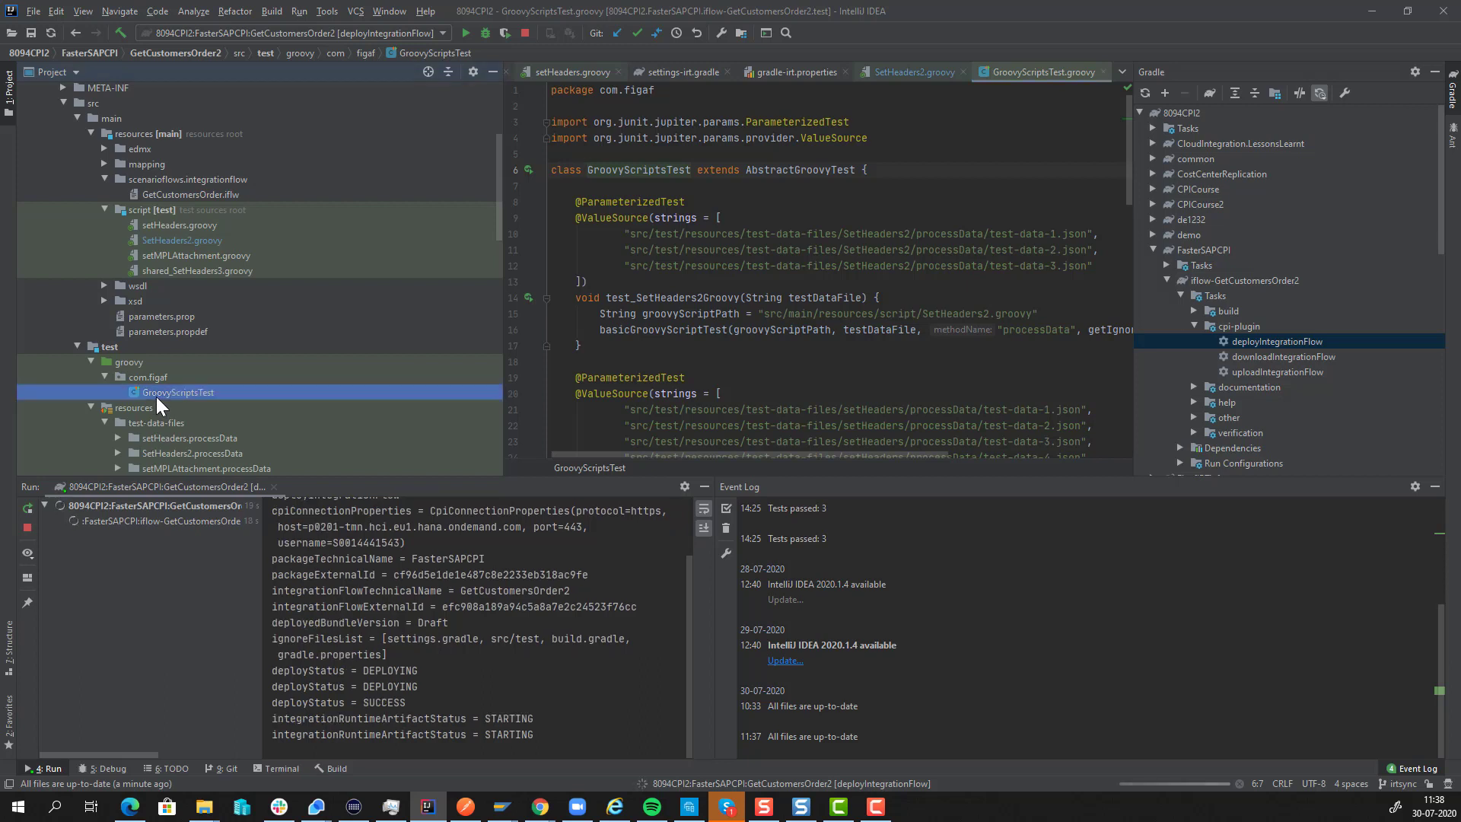
click(529, 299)
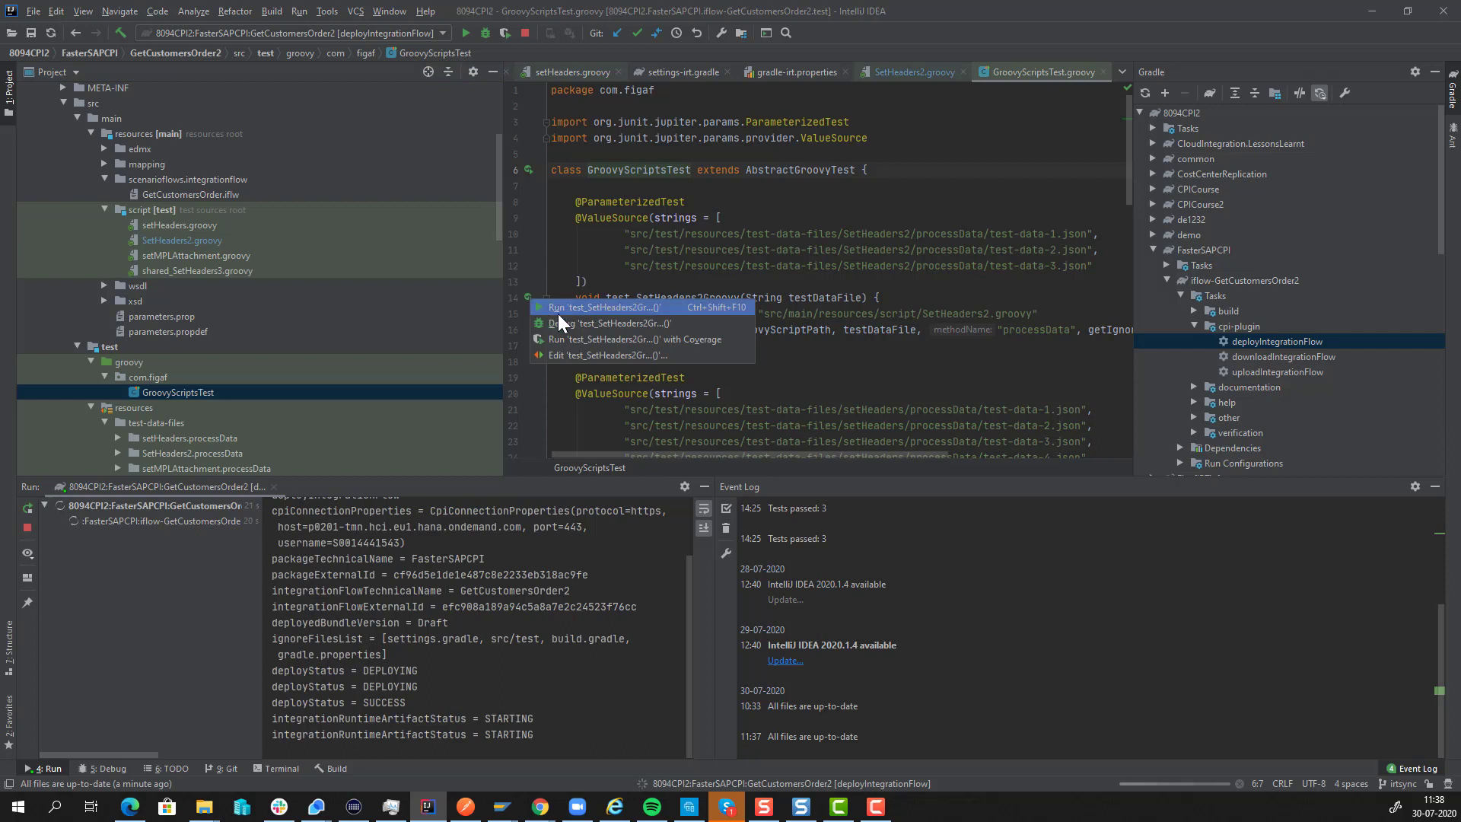
click(559, 314)
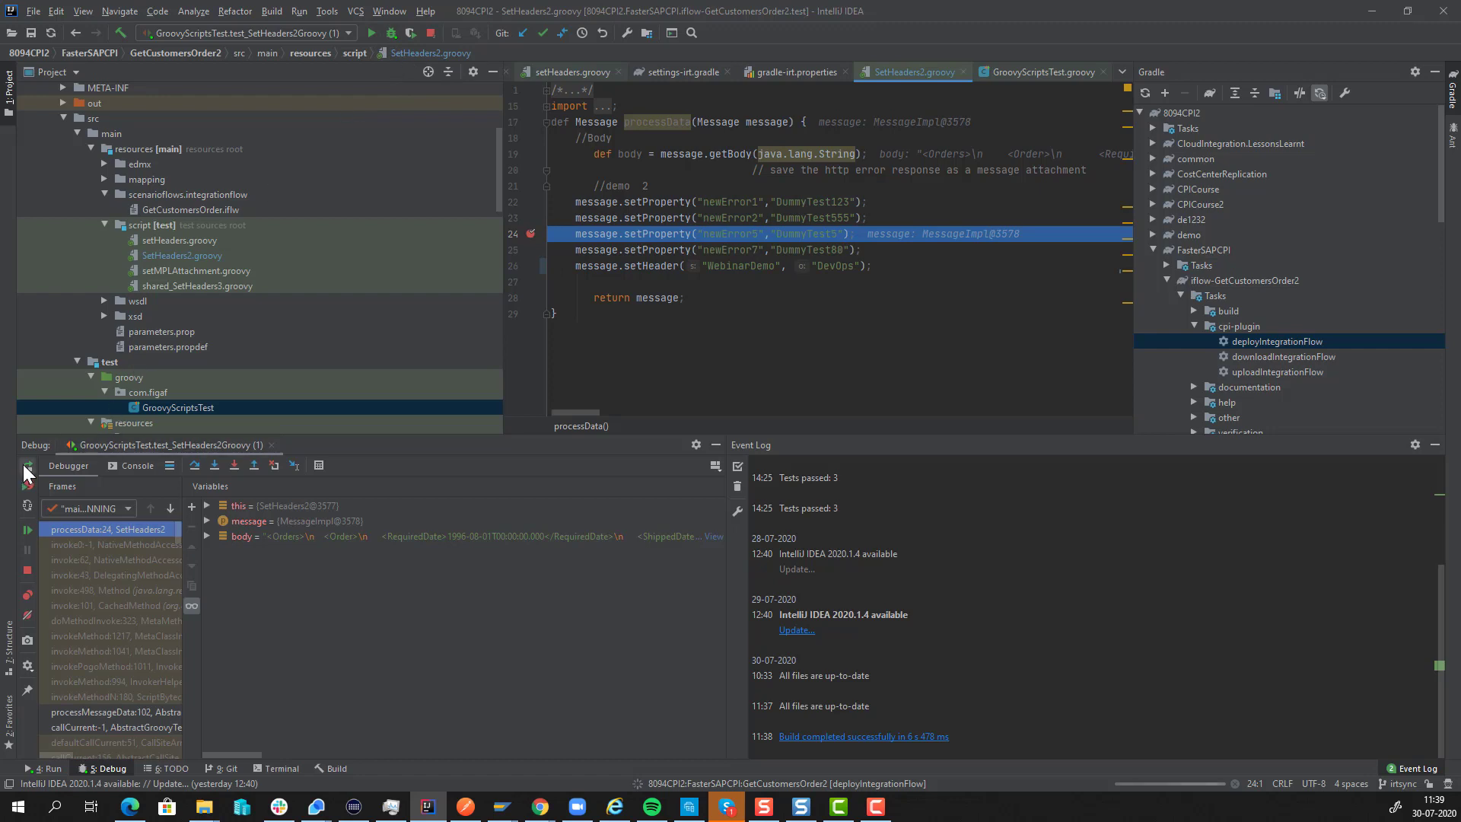
- Resume past the SetHeaders2 breakpoints until all 3 tests pass, then return to GroovyScriptsTest
click(26, 530)
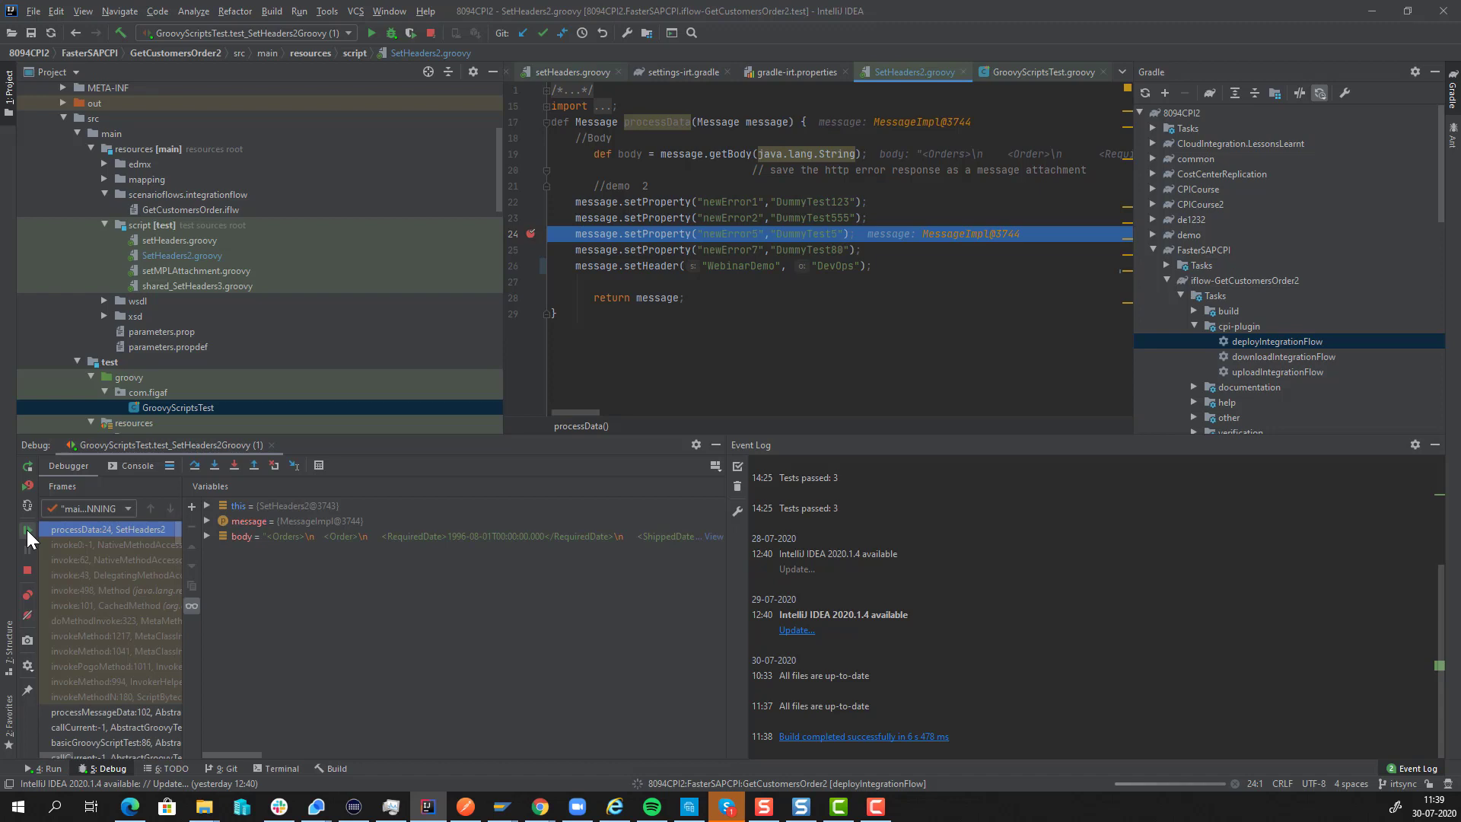
click(29, 533)
click(29, 467)
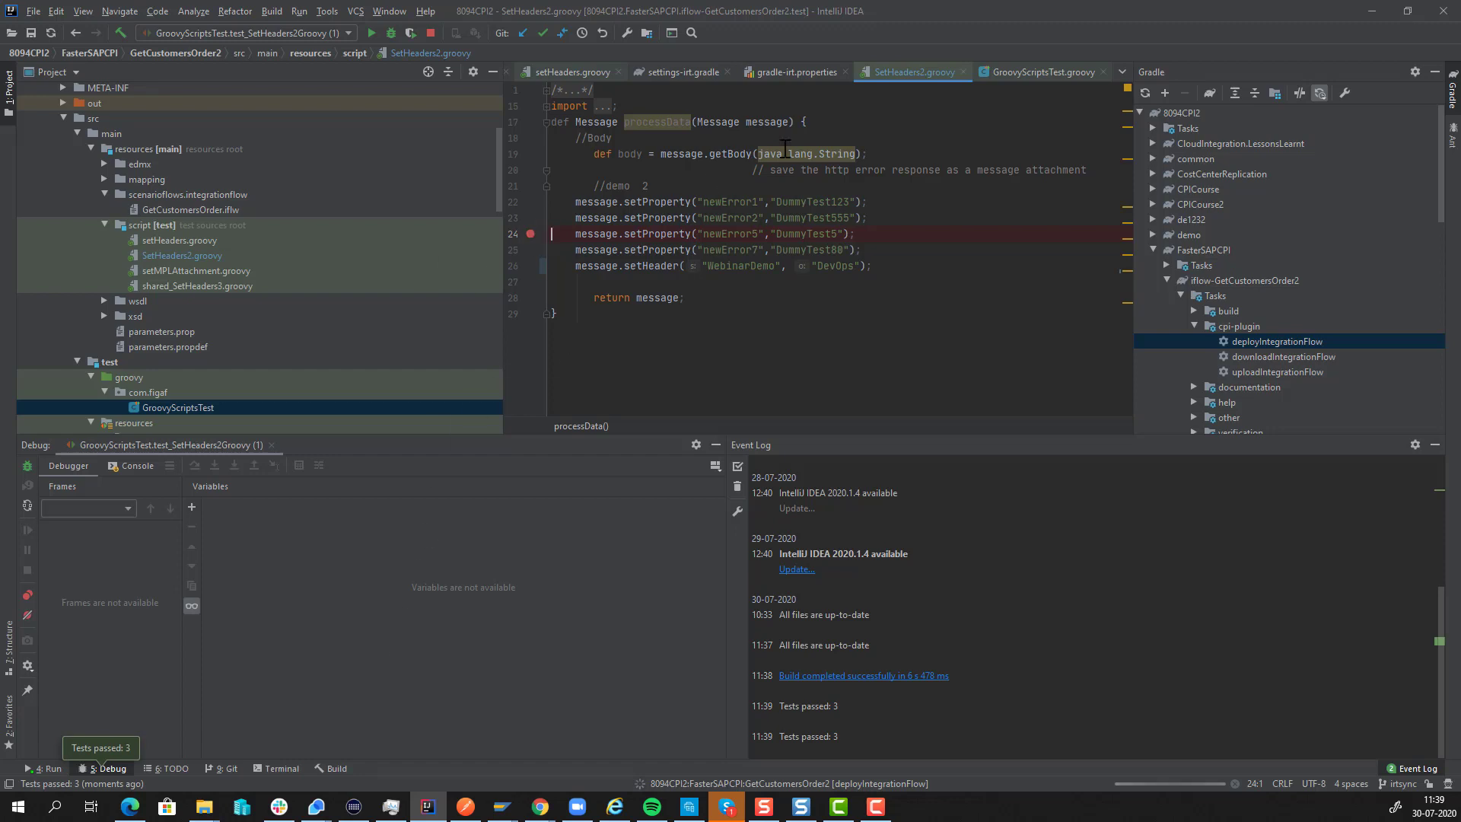
double_click(181, 407)
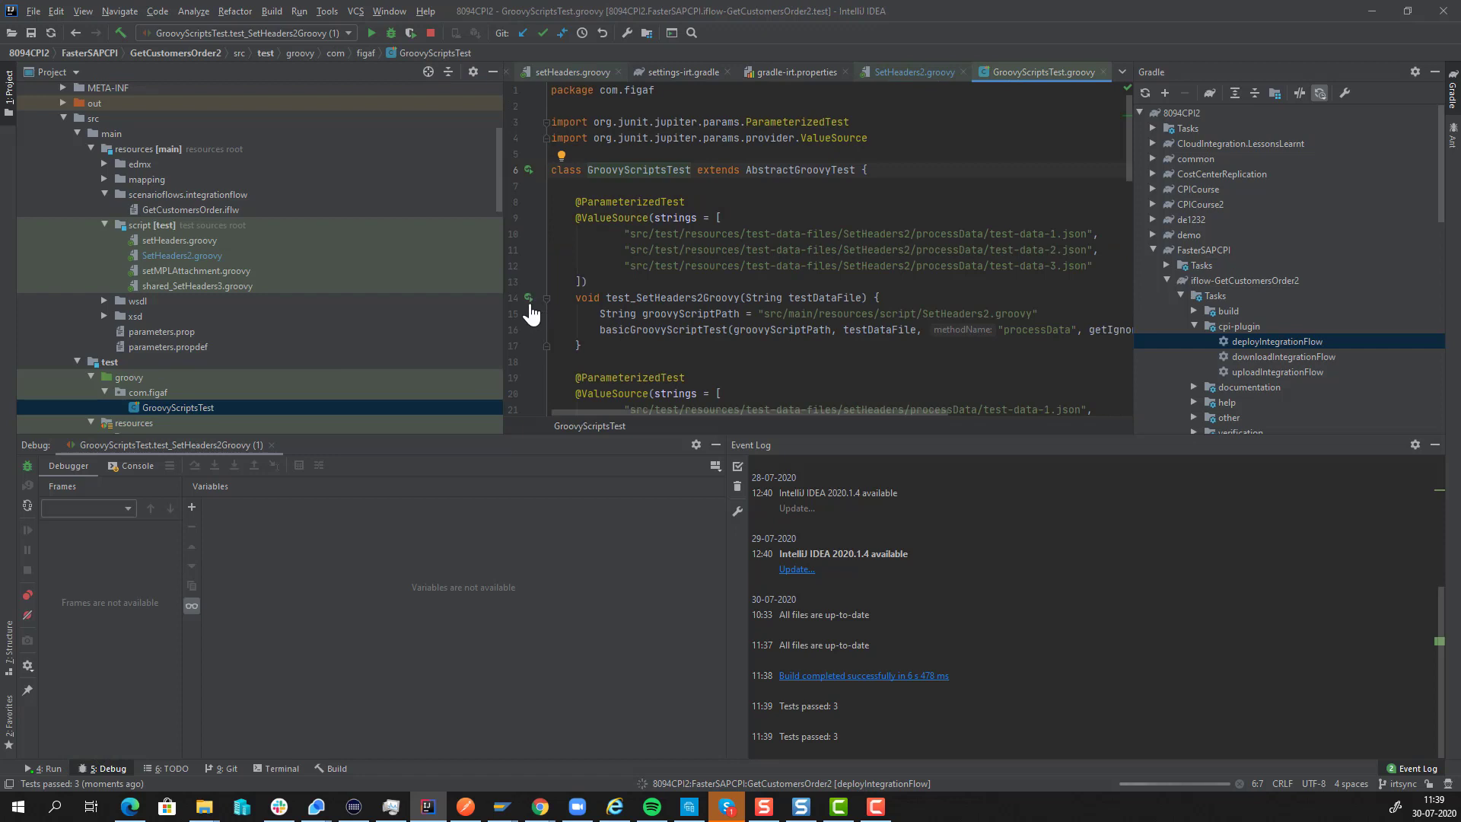
- Run test_SetHeaders2Groovy, check the three passing test results, and minimize IntelliJ
click(528, 298)
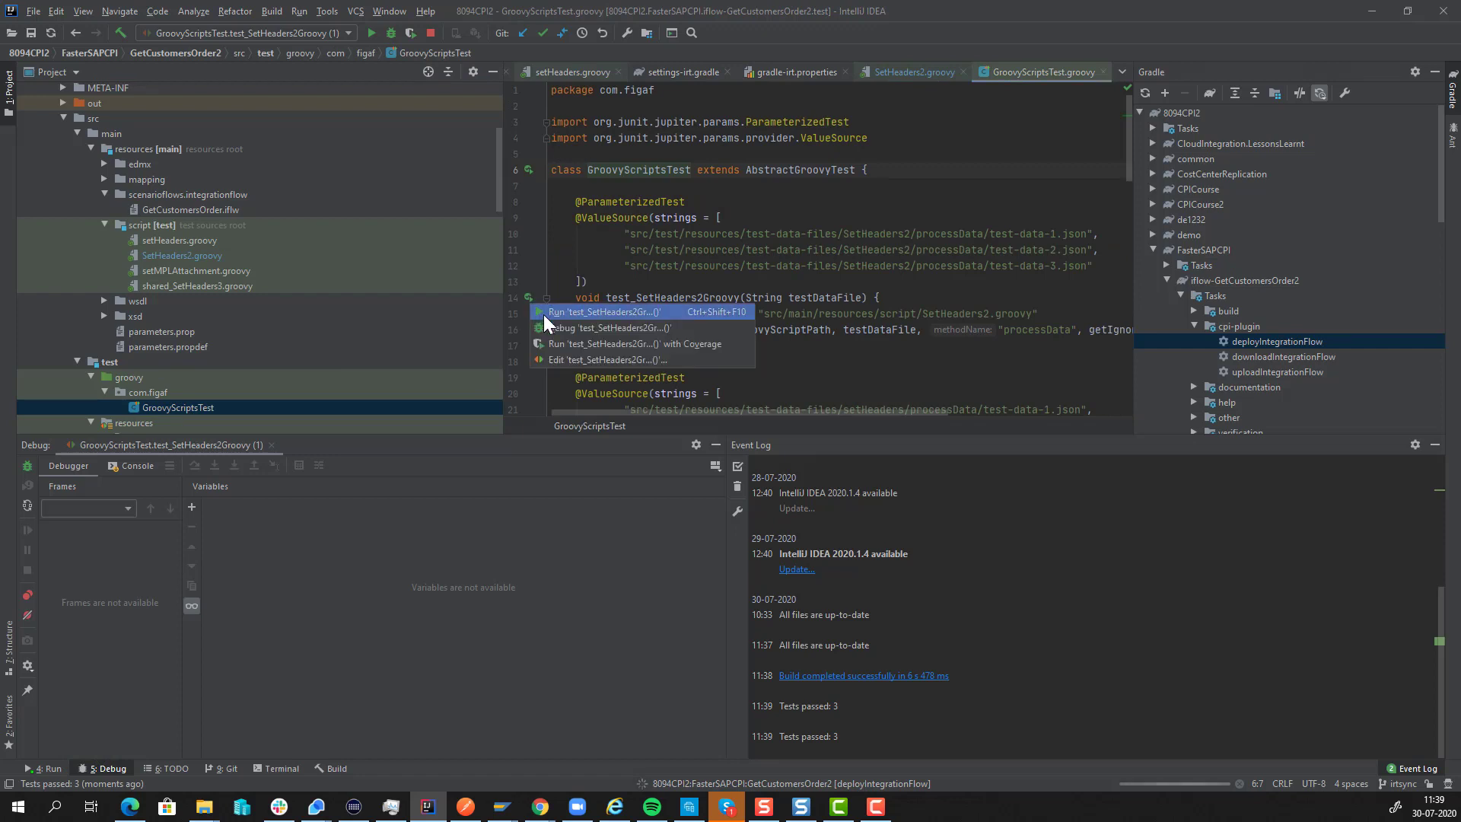
click(543, 313)
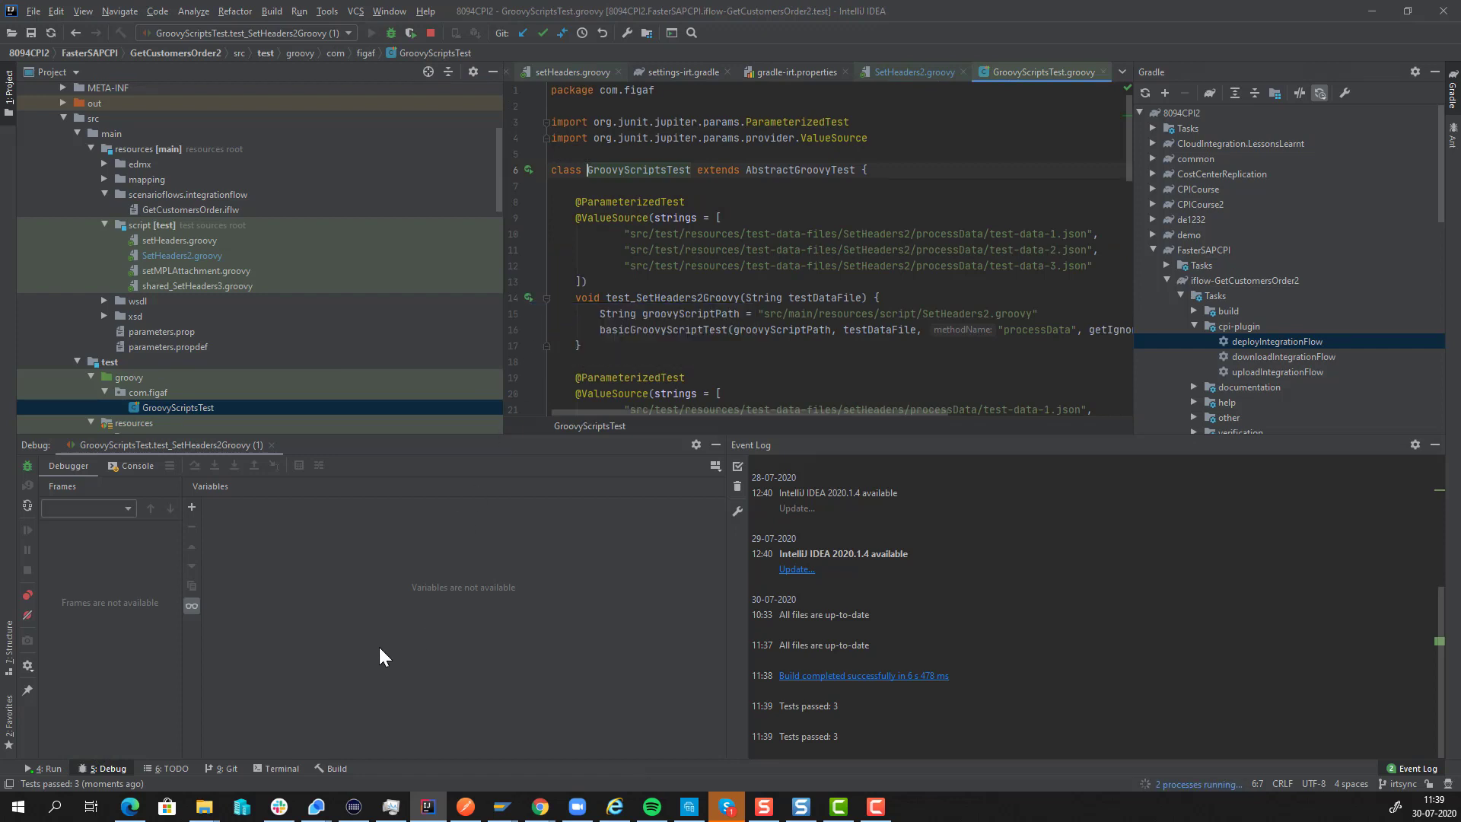
click(113, 465)
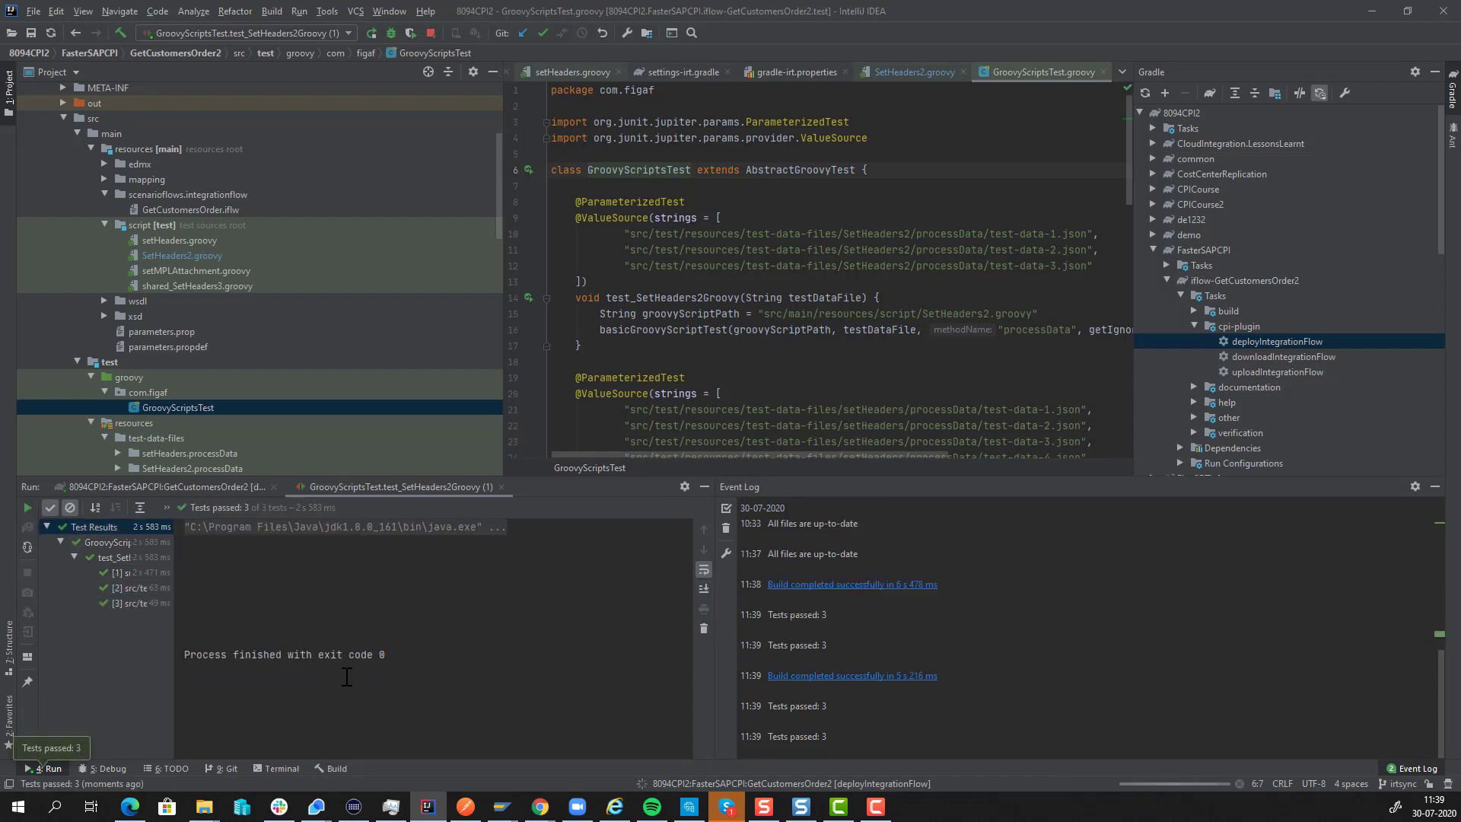
click(126, 606)
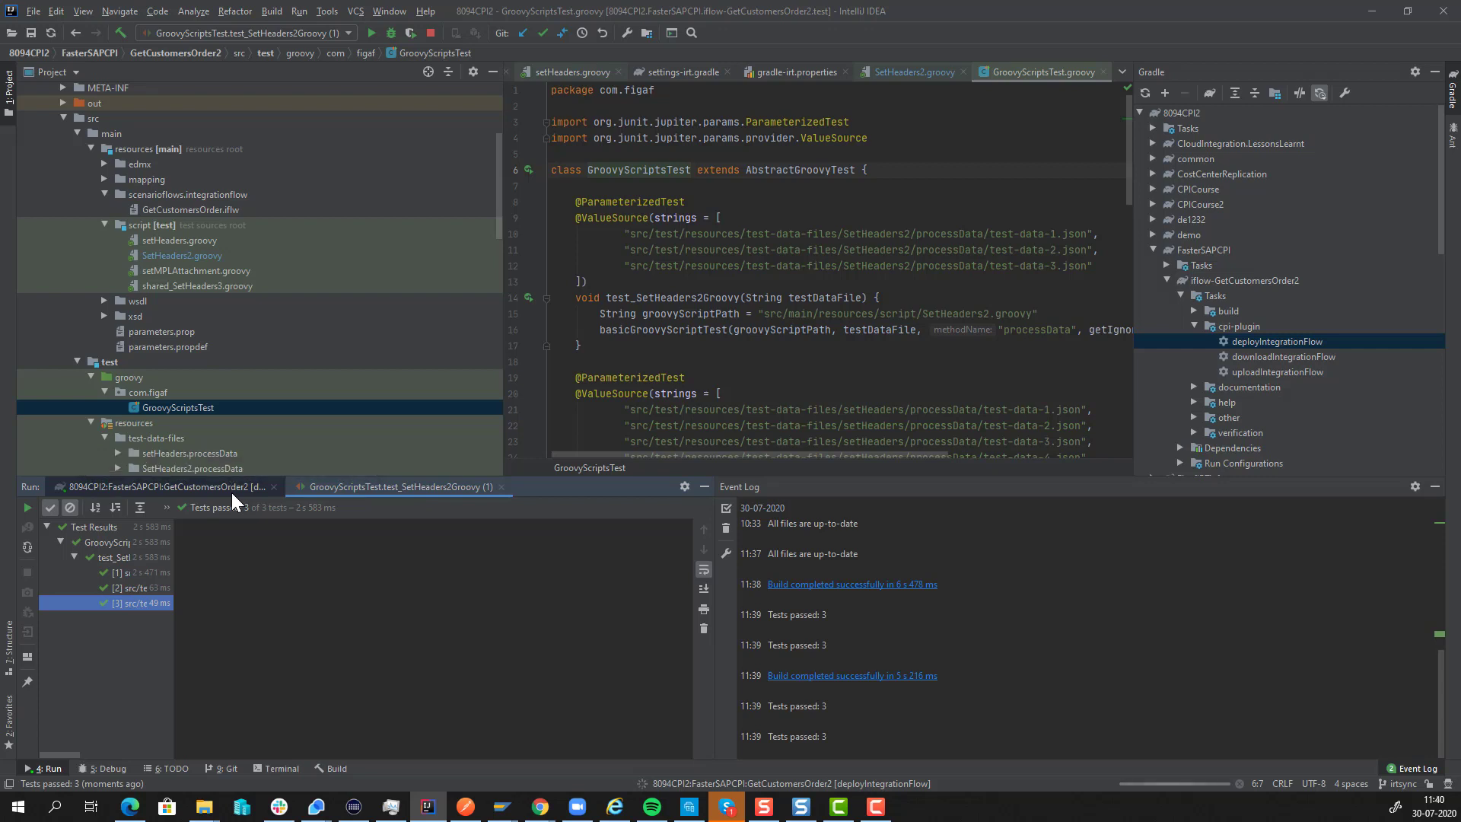
click(1368, 9)
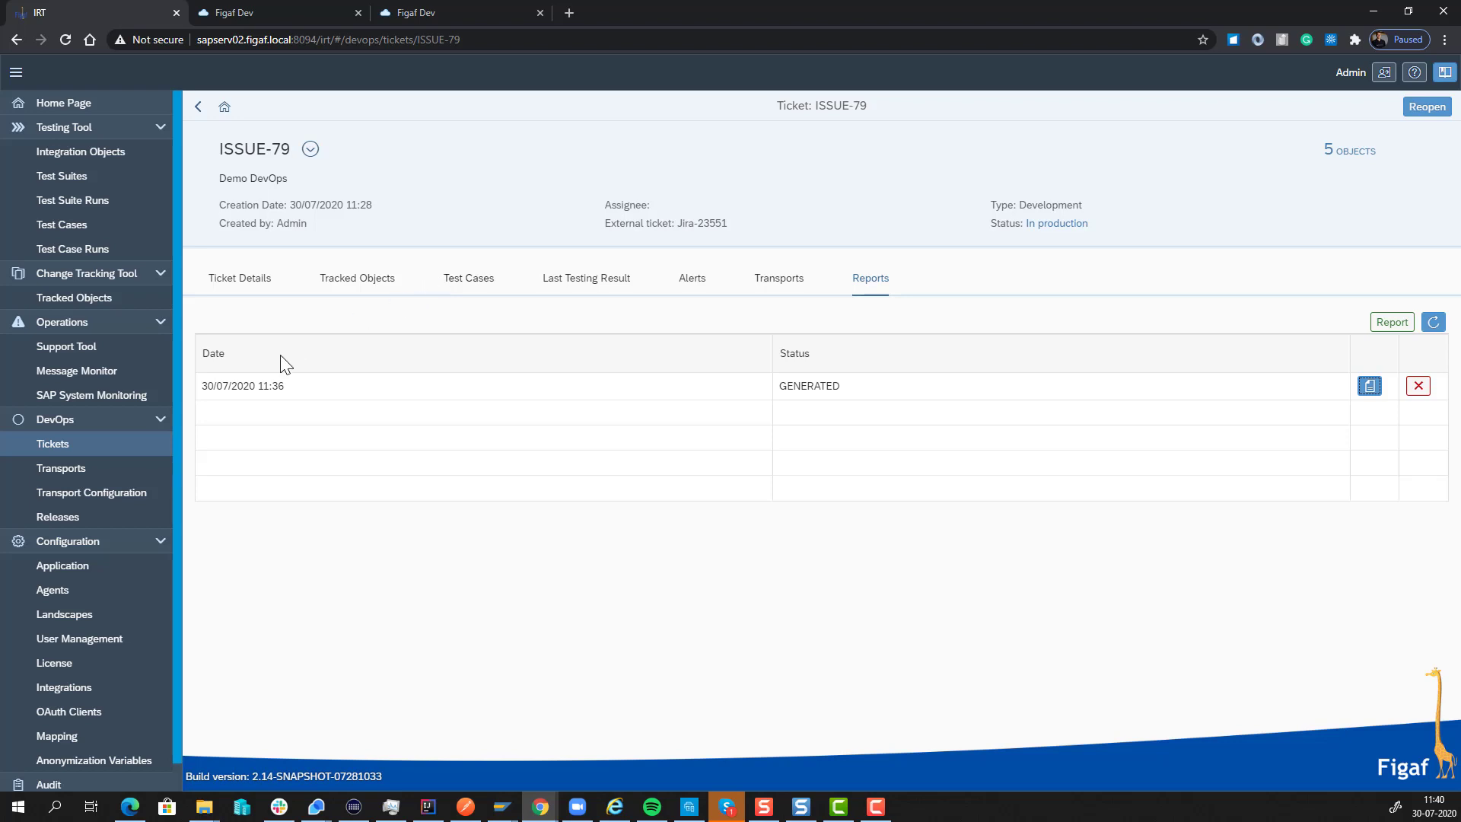
- List the Support Tool alerts from Jul 21 onward, then go to the Message Monitor
click(67, 346)
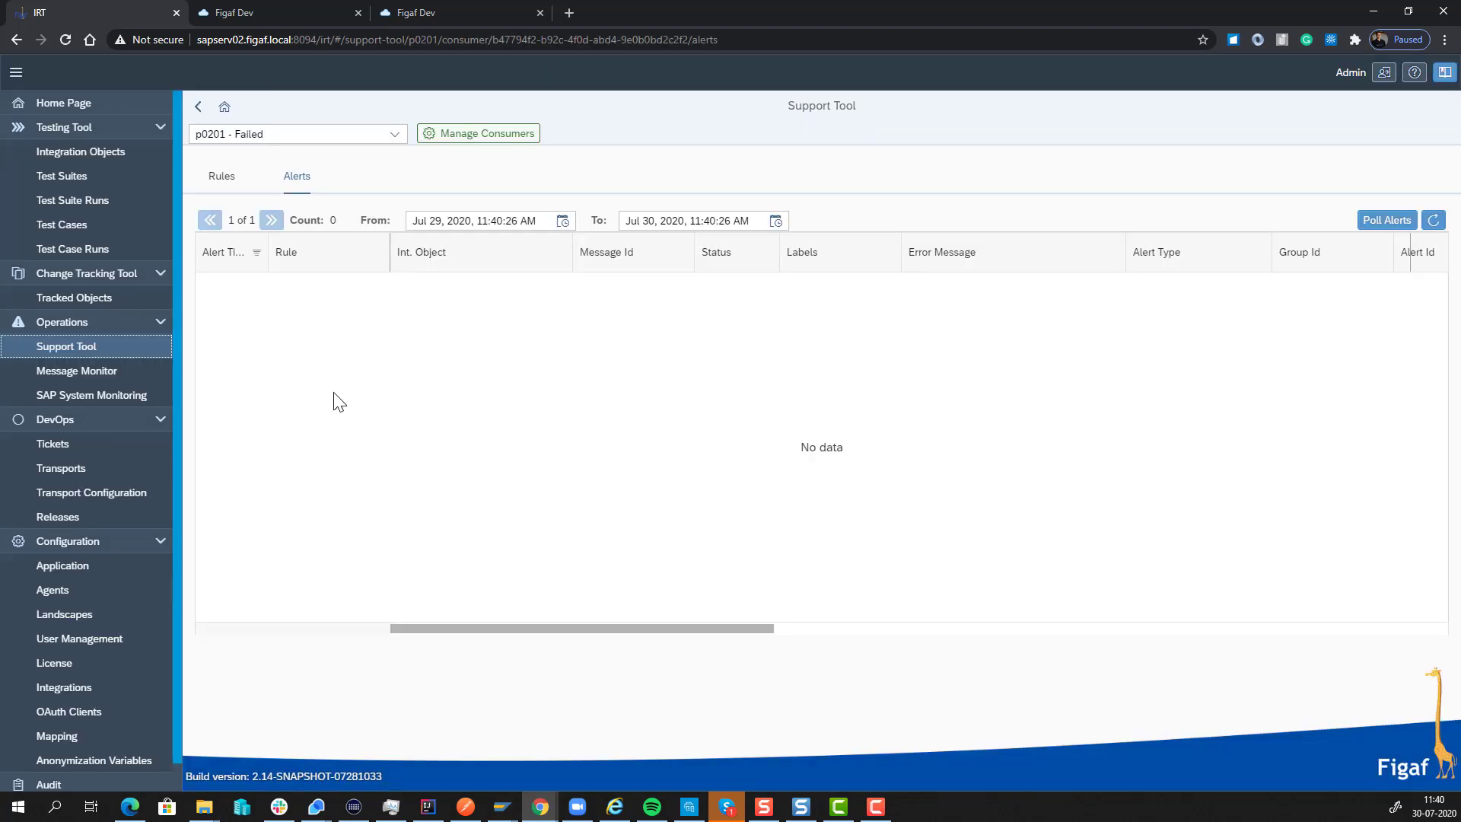
click(444, 221)
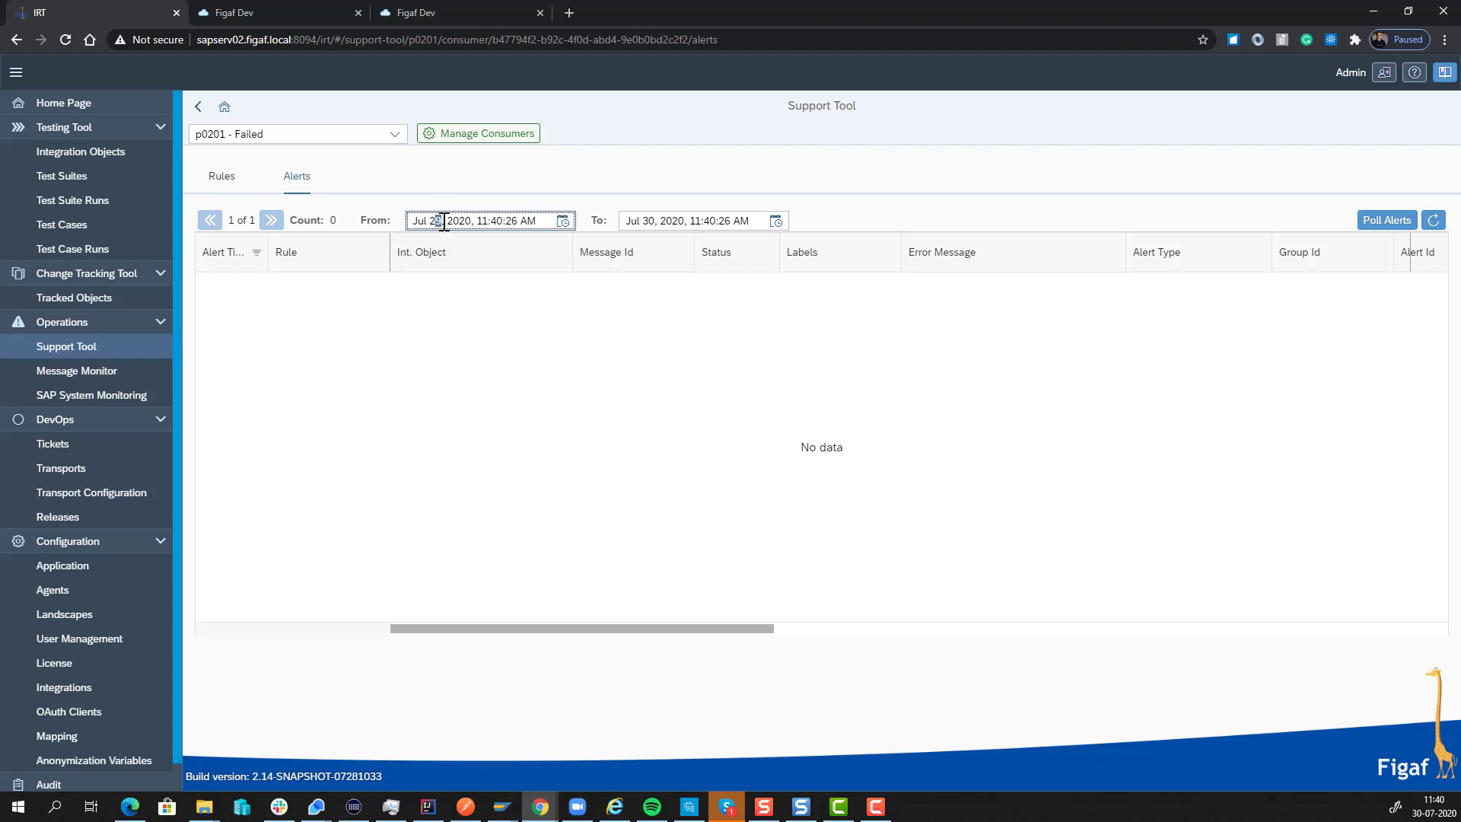
text(1)
key(Return)
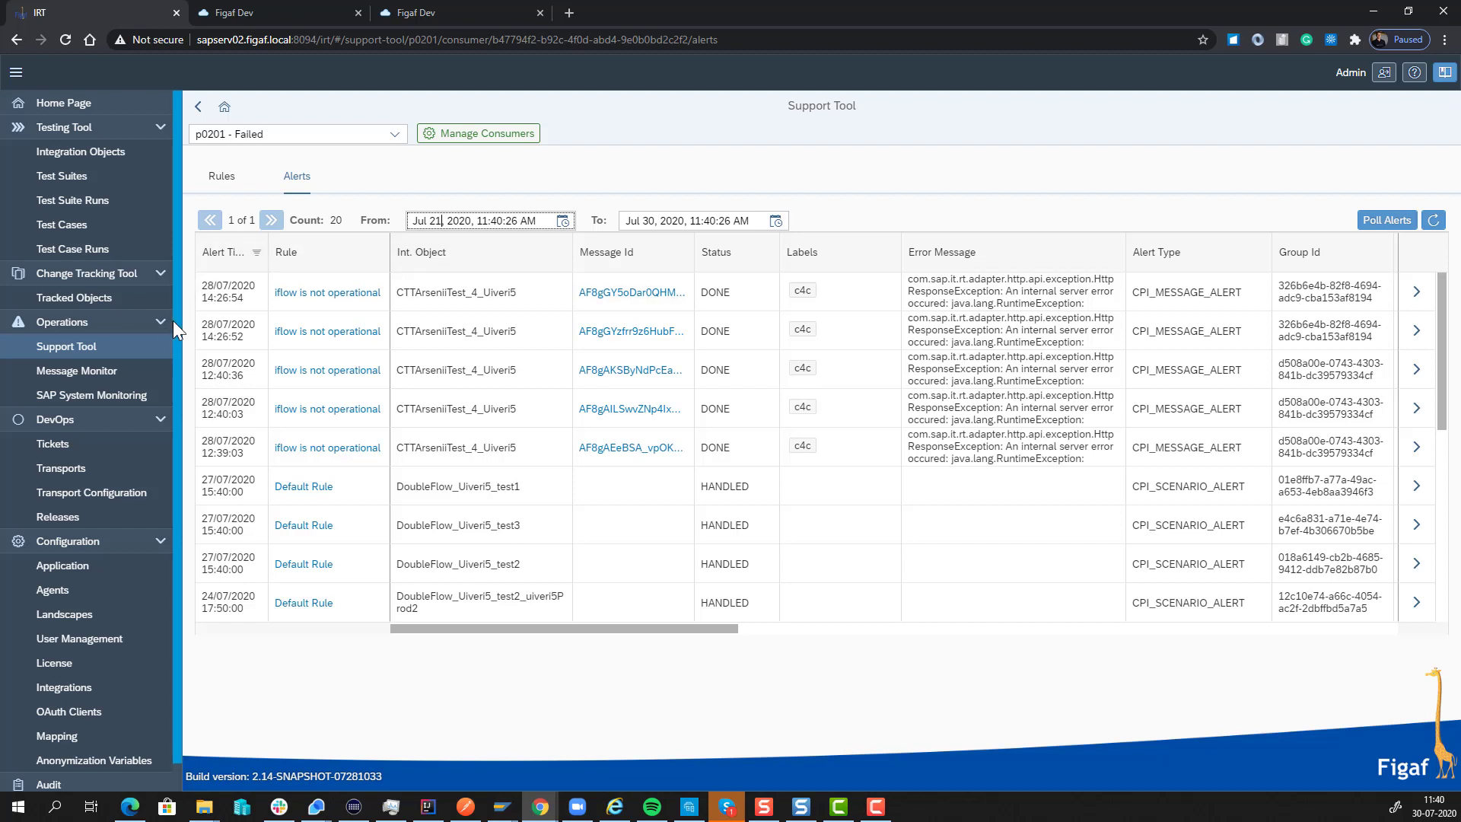
click(145, 383)
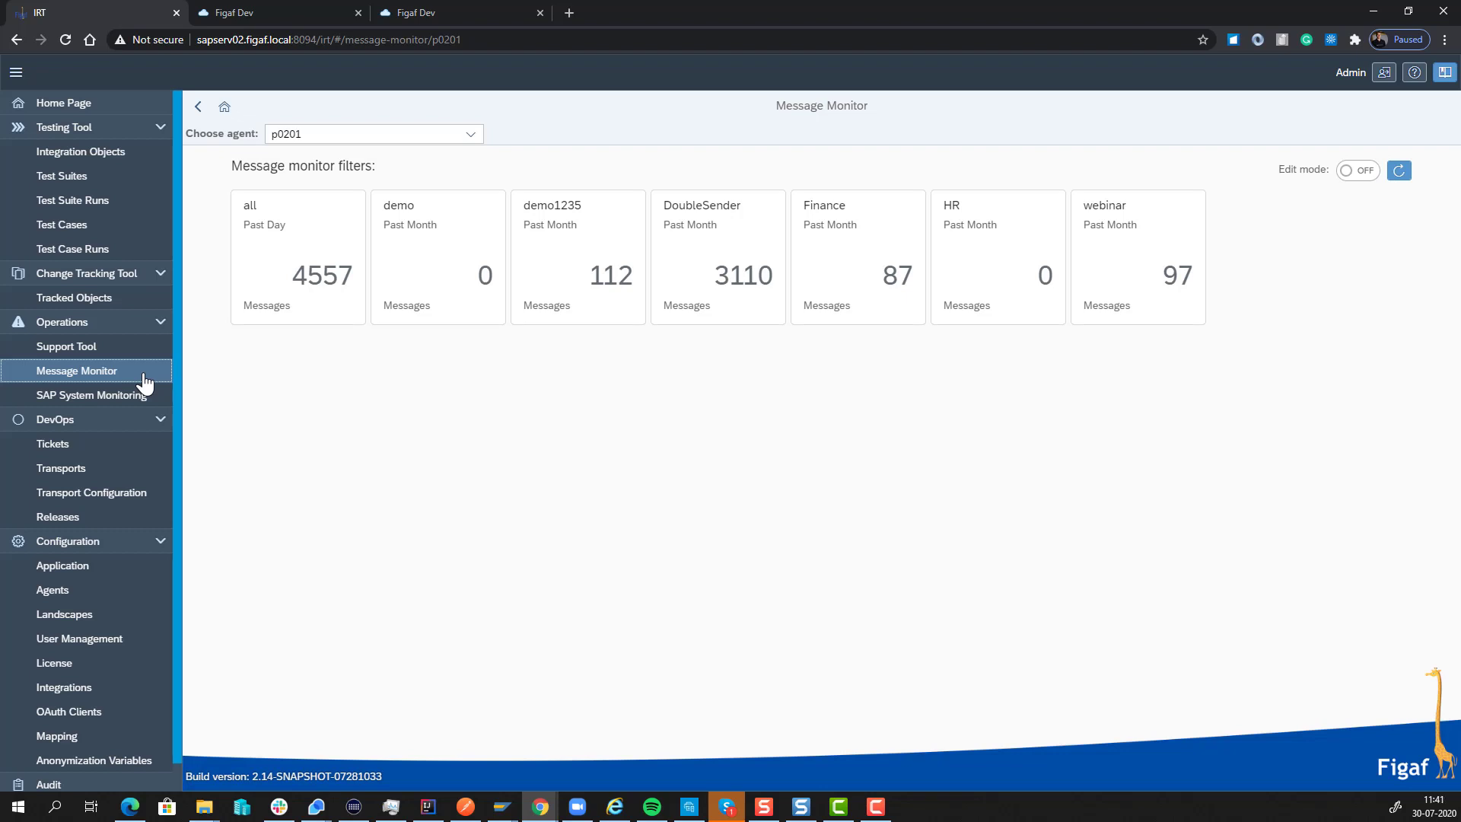
- Open the 112 demo1235 messages and scroll to a GetCustomersOrder2 message's details
click(555, 279)
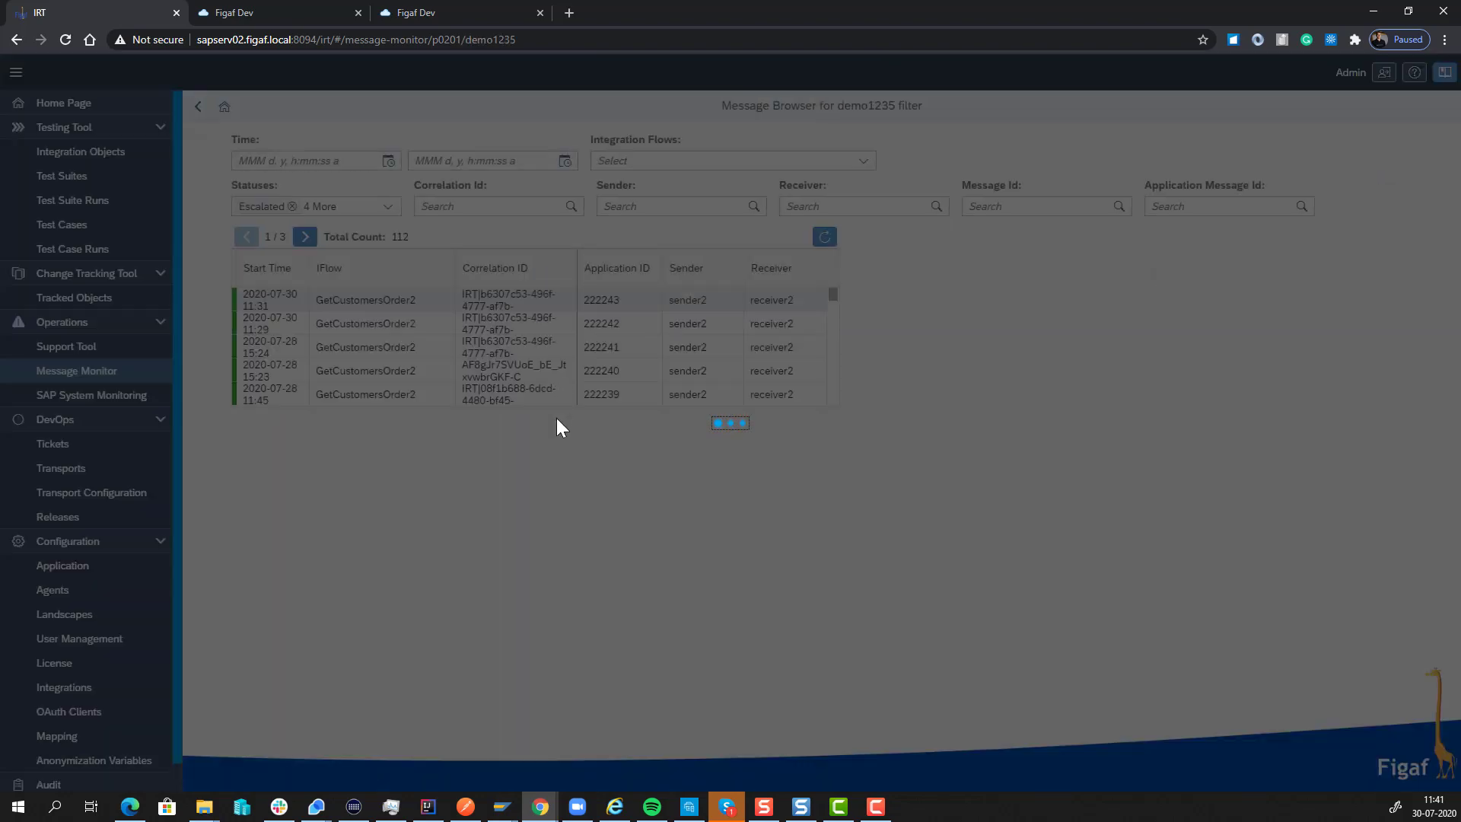
scroll(349, 388, down, 5)
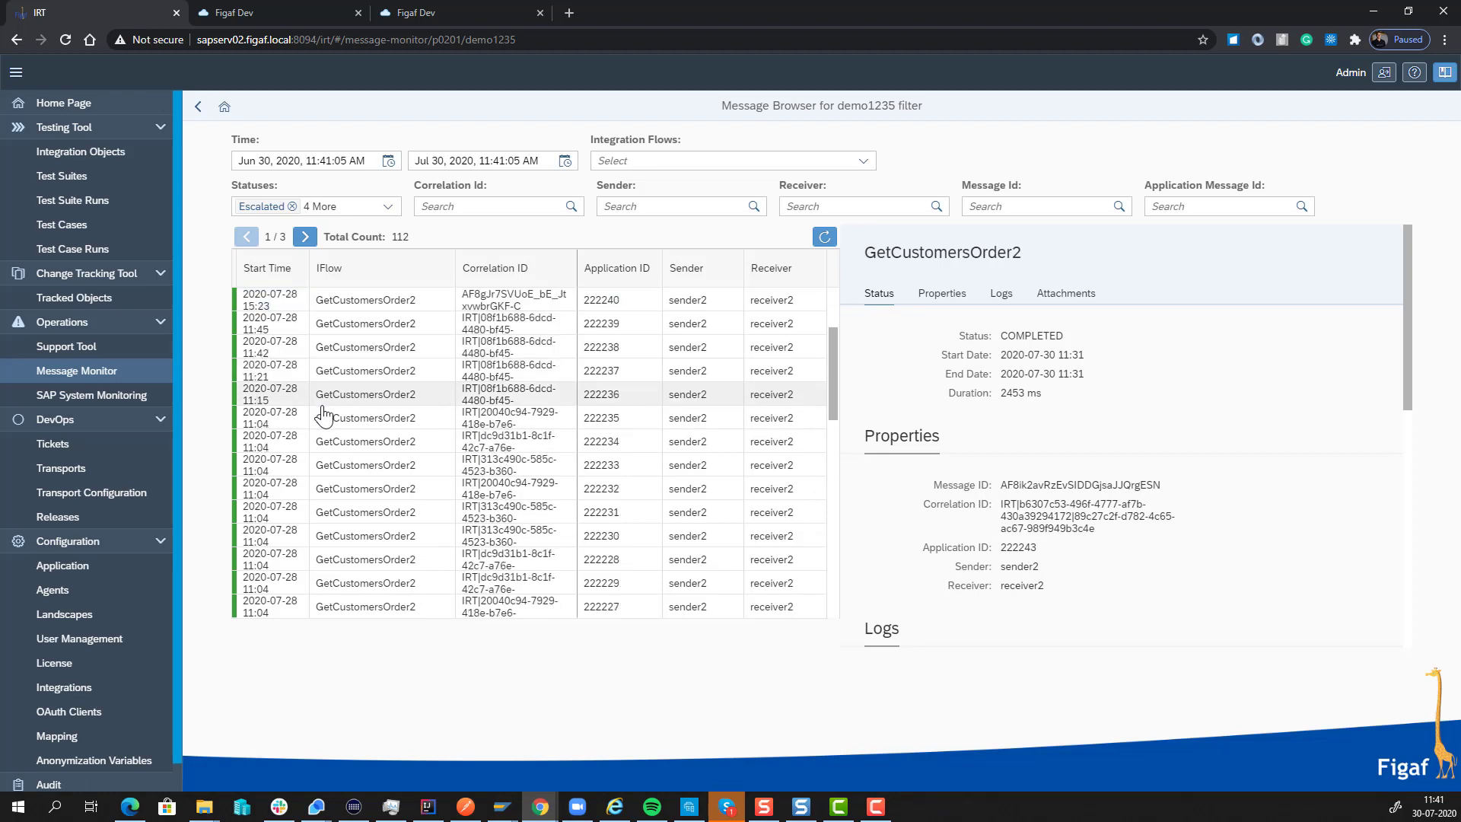
scroll(393, 414, up, 2)
scroll(928, 434, down, 10)
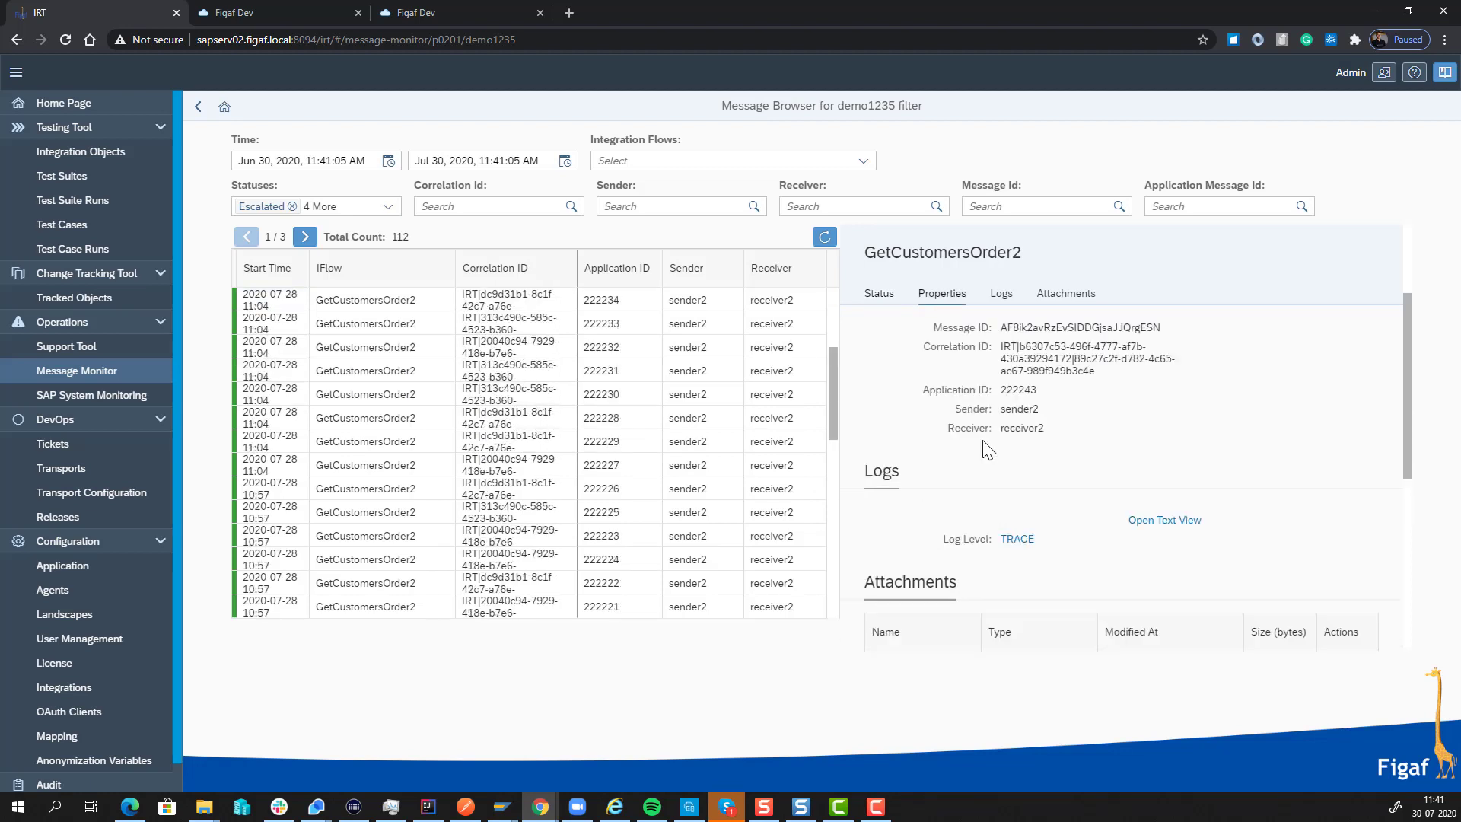